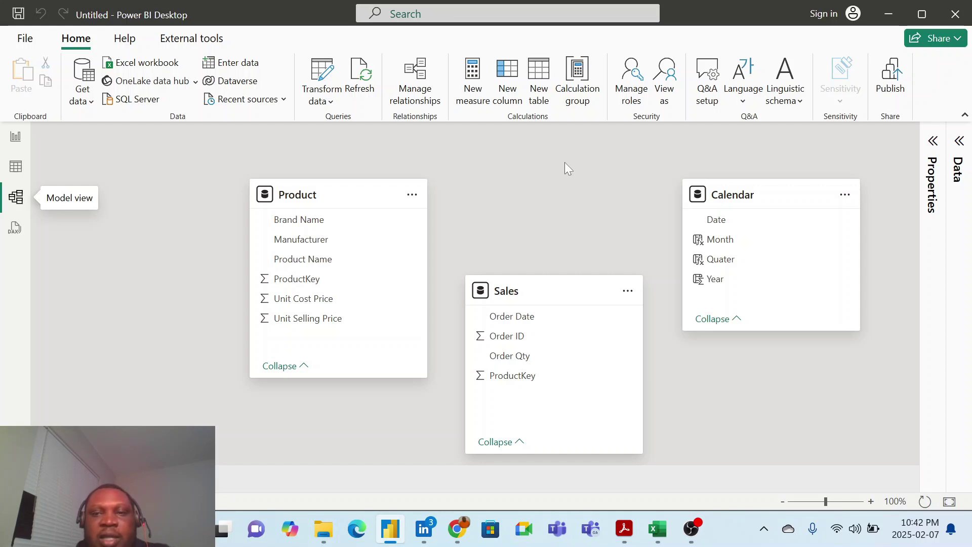
- Relate Sales ProductKey to Product ProductKey, and Calendar Date to Sales Order Date, directly between the tables in the model diagram
mouse_move(527, 298)
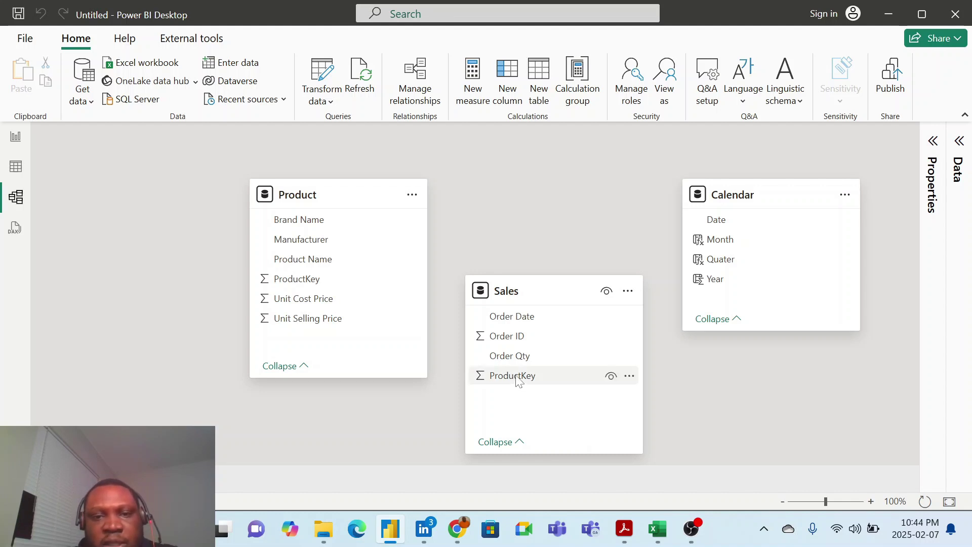
left_click_drag(495, 375, 310, 282)
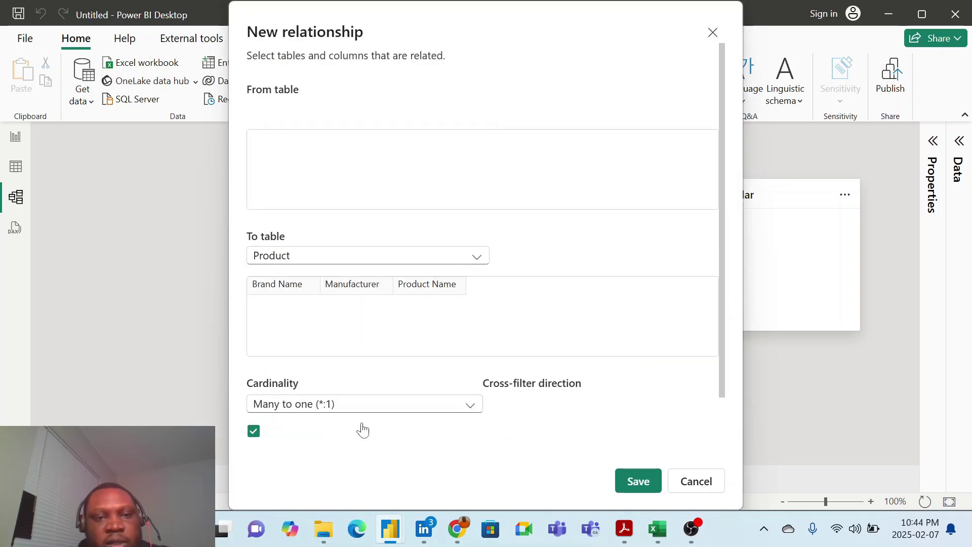
left_click(633, 481)
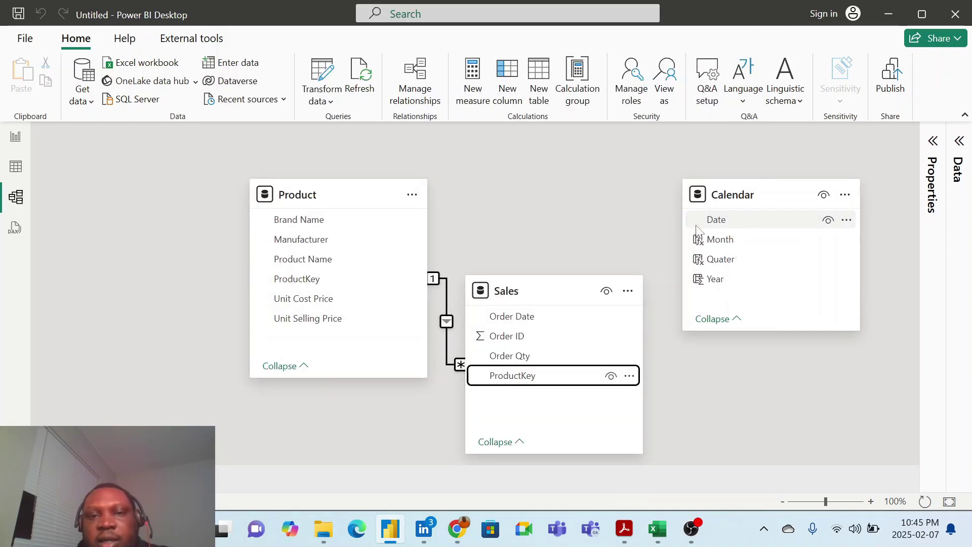
left_click_drag(716, 220, 539, 326)
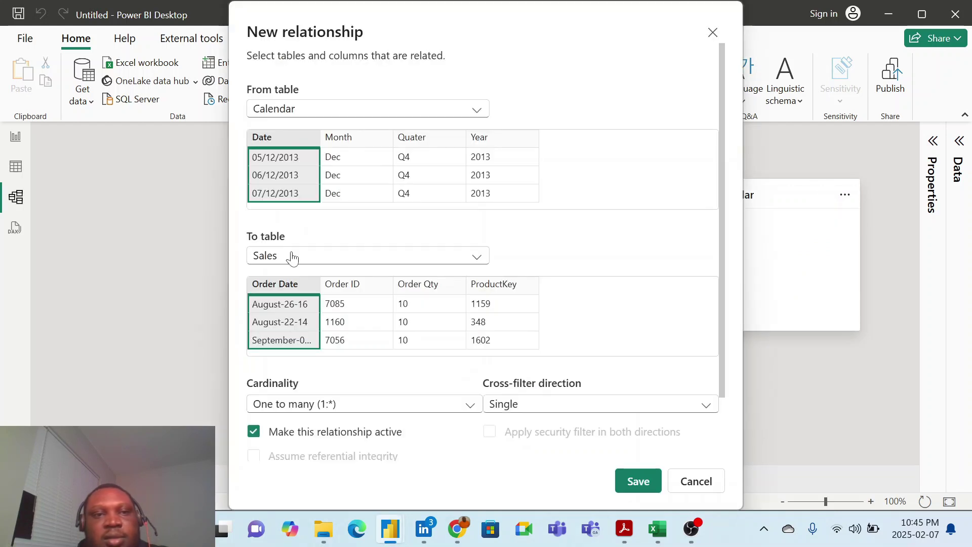
left_click(635, 484)
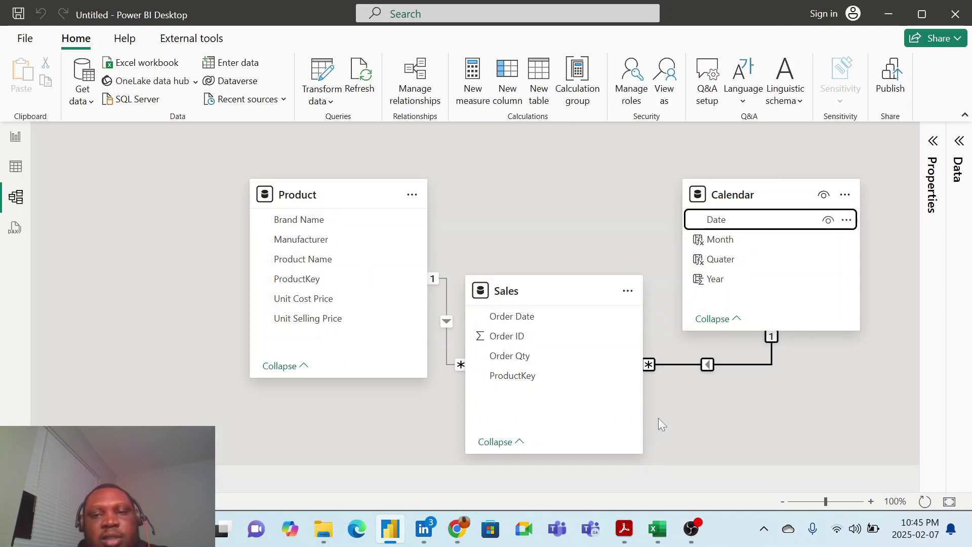
- Delete the Calendar–Sales relationship and the Product–Sales relationship from the model diagram
right_click(667, 365)
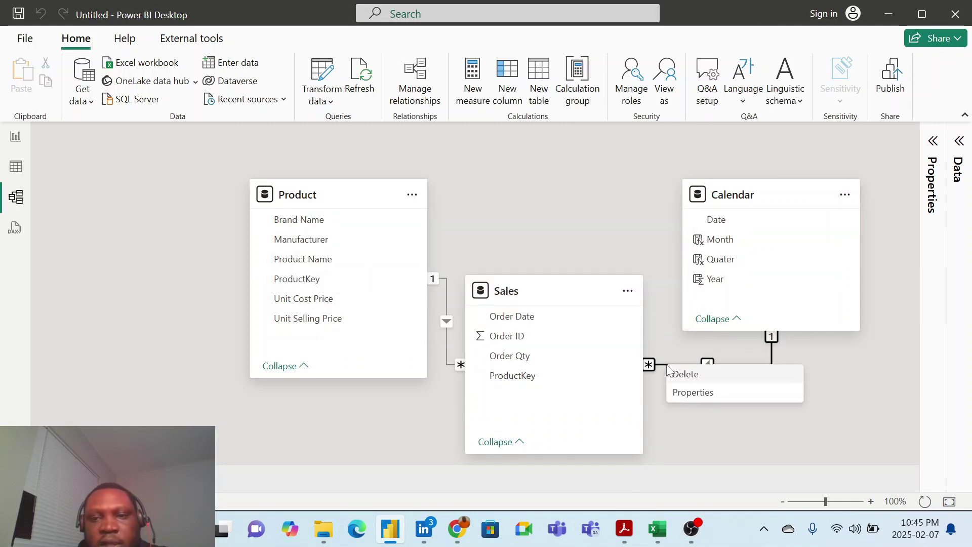
left_click(684, 373)
left_click(576, 322)
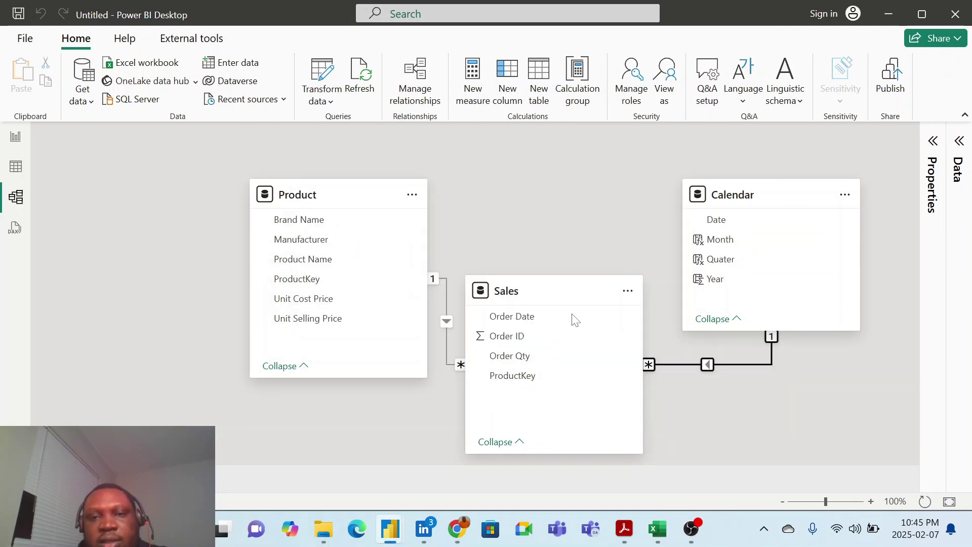
right_click(446, 335)
left_click(467, 346)
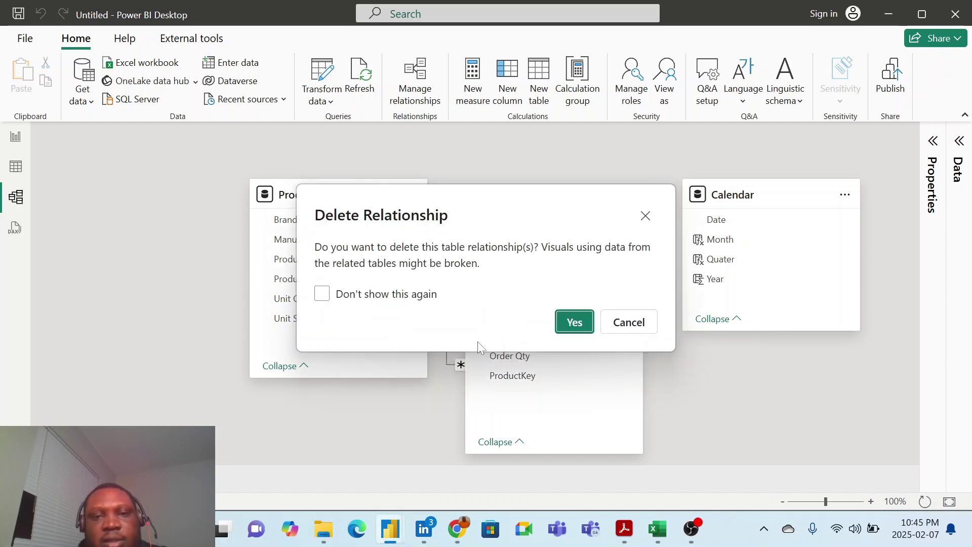
left_click(572, 322)
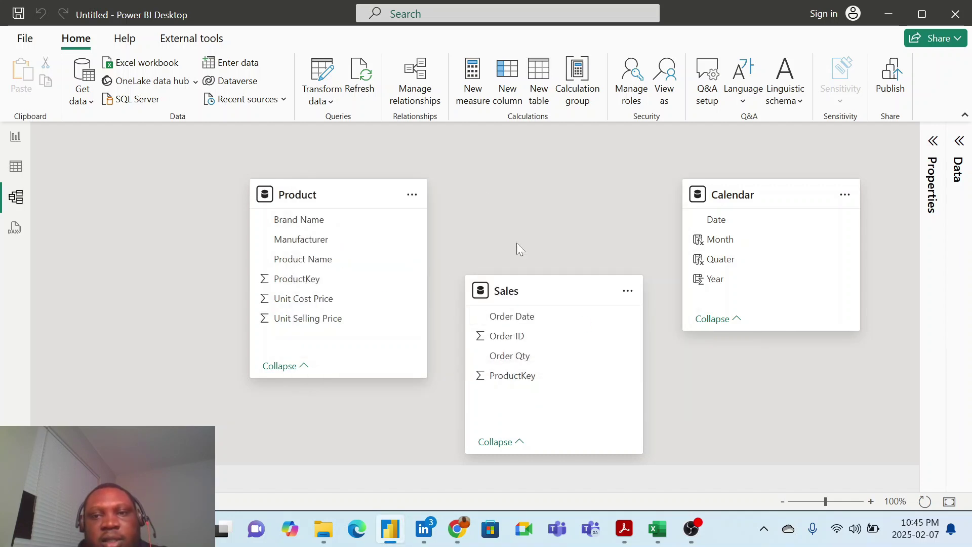
- Create an active one-to-many relationship from Calendar Date to Sales Order Date using Manage relationships
left_click(416, 97)
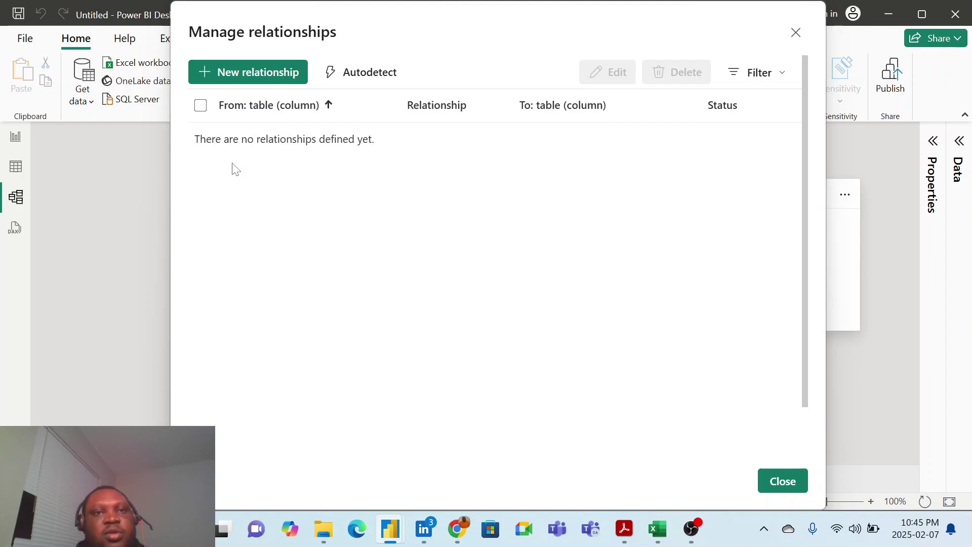
left_click(228, 80)
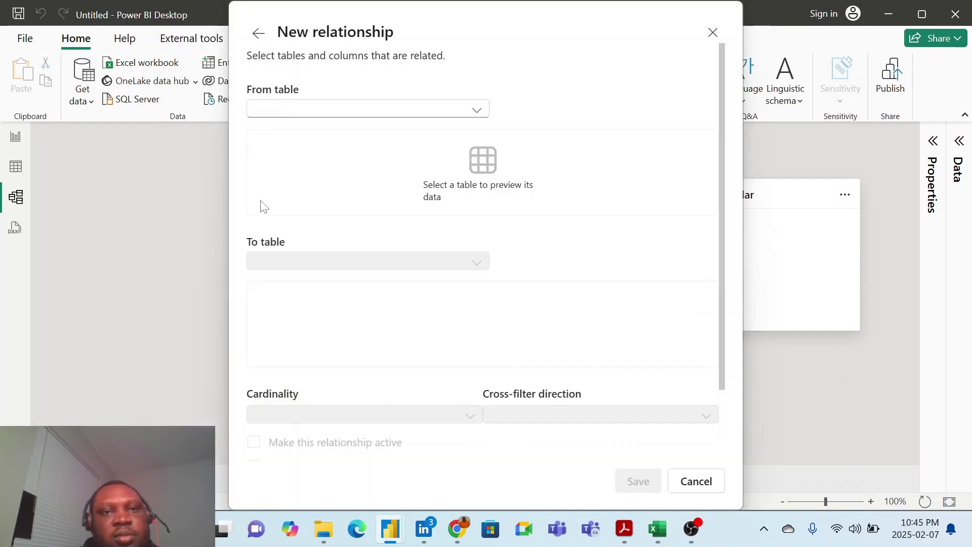
left_click(297, 108)
left_click(298, 133)
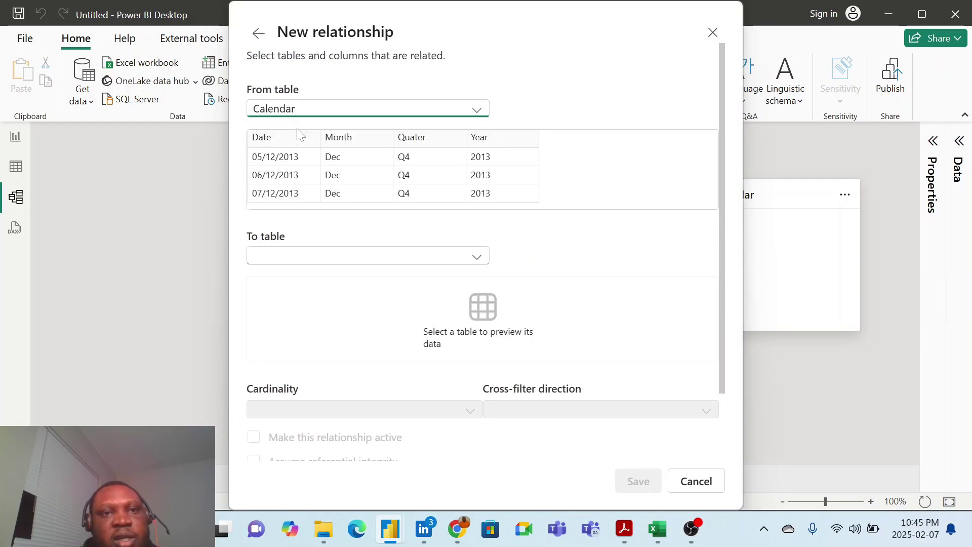
left_click(299, 259)
left_click(301, 297)
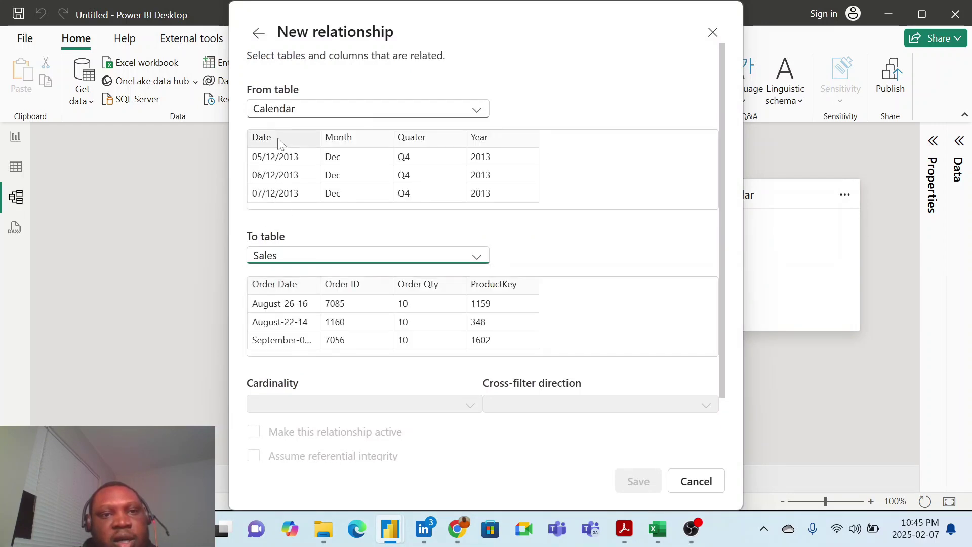
left_click(274, 138)
left_click(284, 285)
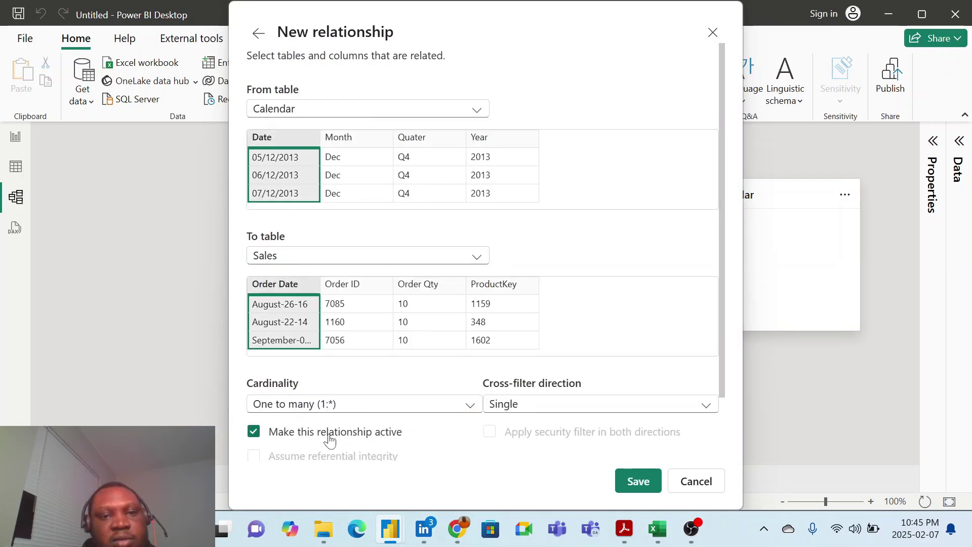
scroll(427, 438, "down", 2)
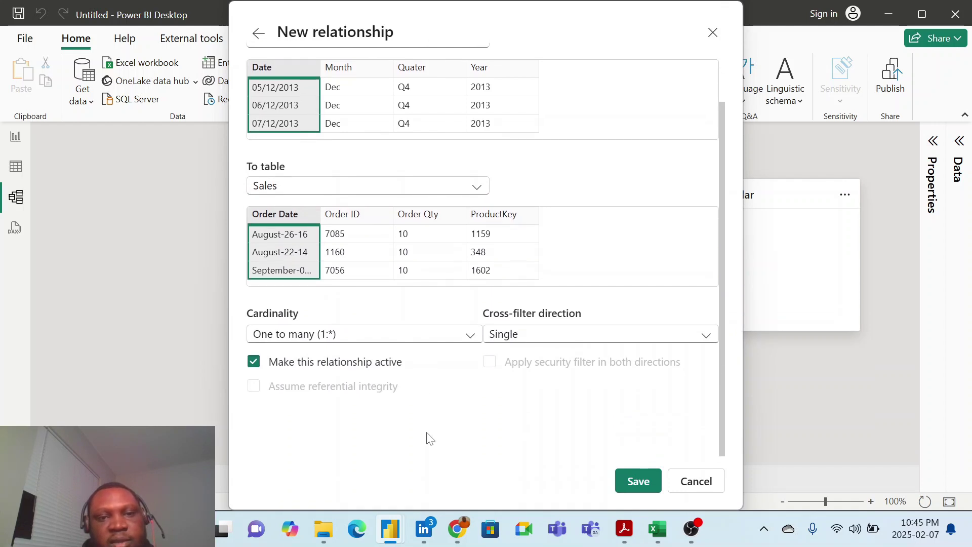
left_click(638, 482)
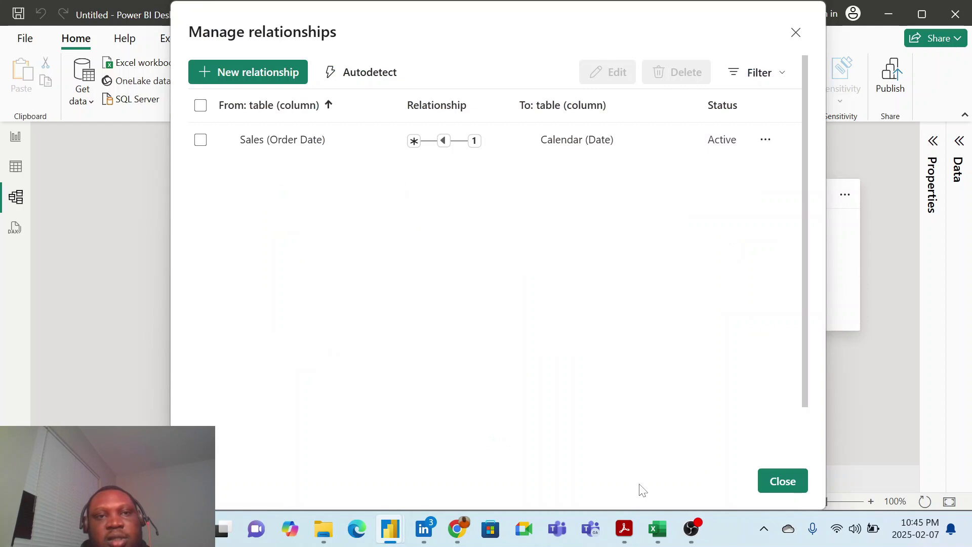
- Add an active one-to-many relationship from the Product table to the Sales table on ProductKey
left_click(232, 74)
left_click(327, 112)
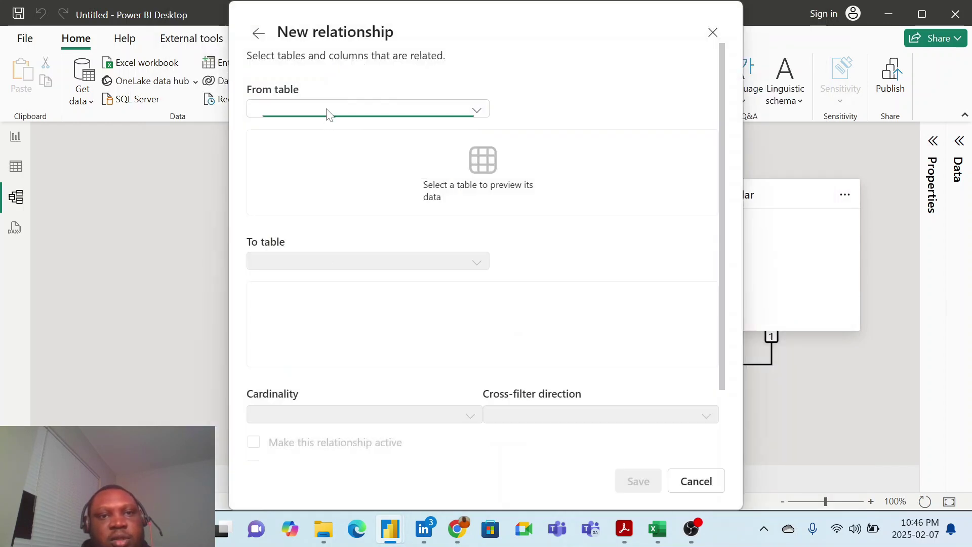
left_click(311, 152)
left_click(310, 255)
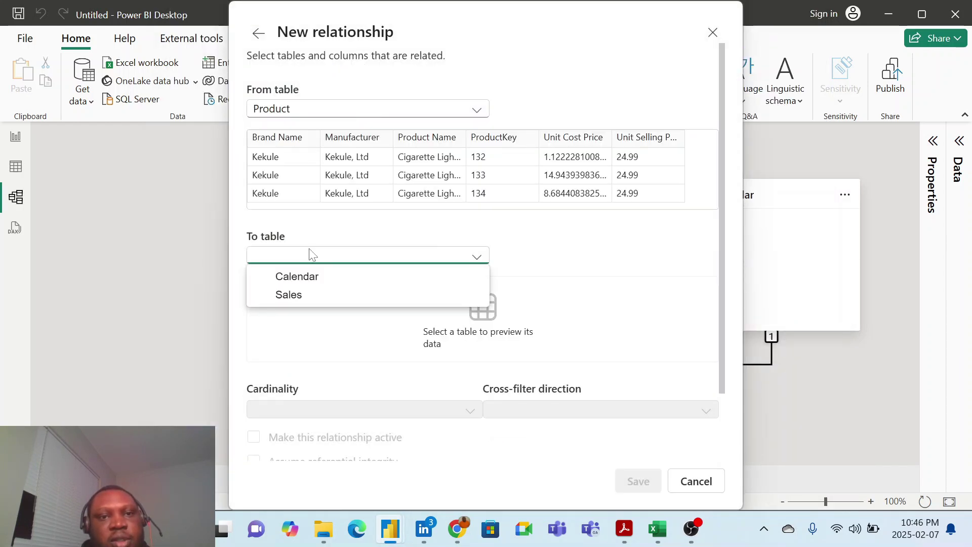
left_click(303, 299)
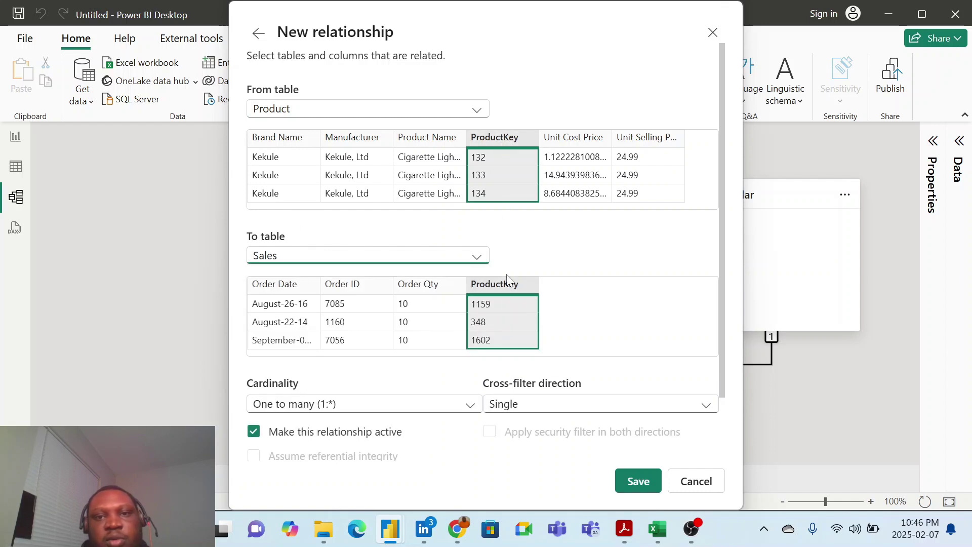
scroll(383, 403, "down", 3)
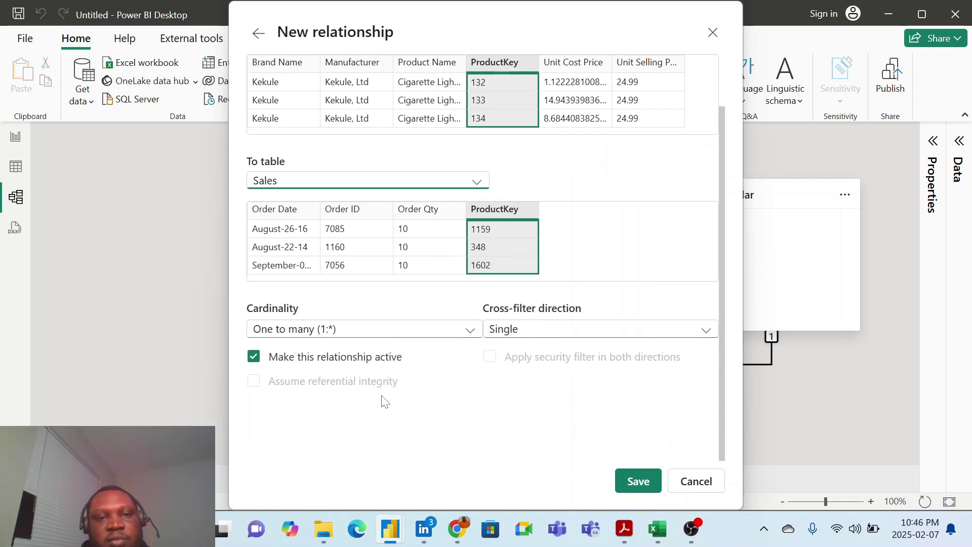
left_click(637, 480)
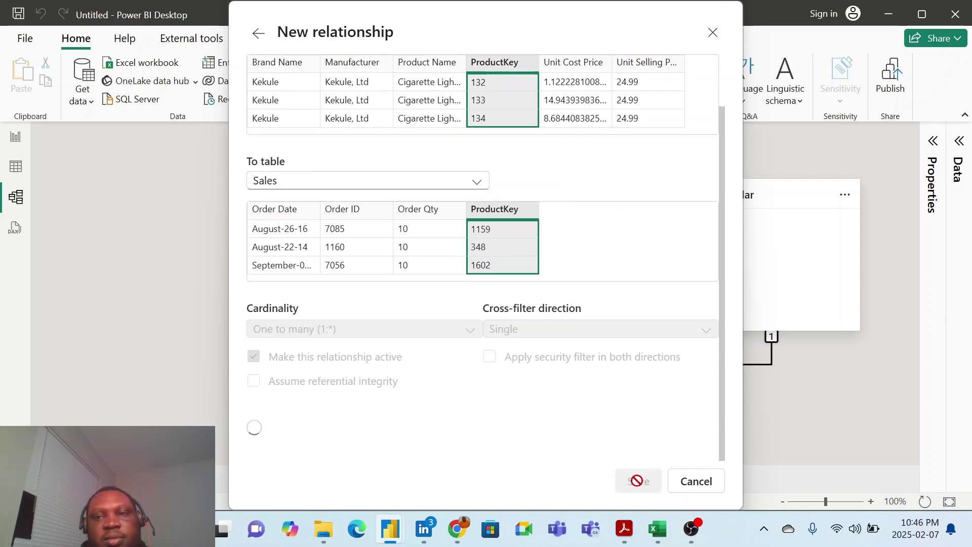
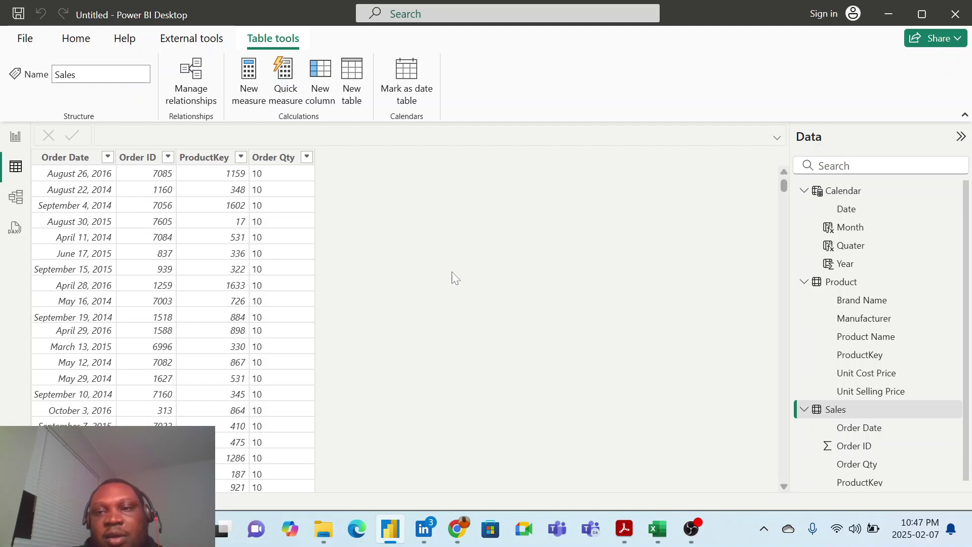
- Add a calculated column to the Sales table and name it Unit Cost Price in its formula
left_click(321, 76)
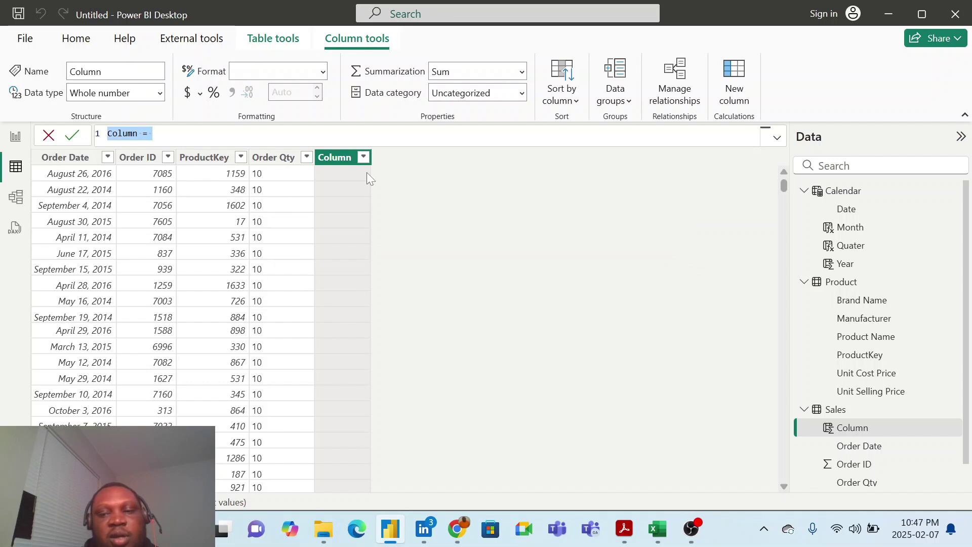
key("BackSpace")
type("Unit")
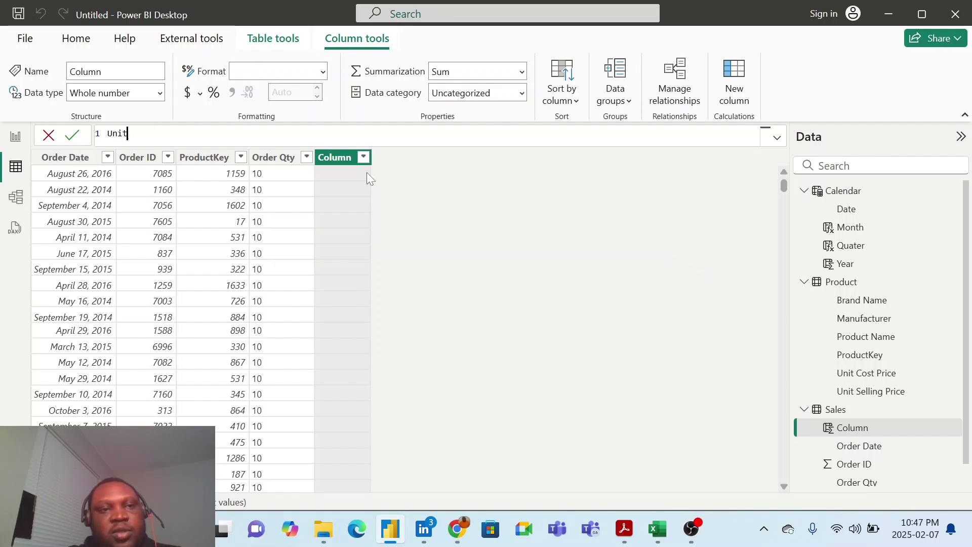
type(" Cost Product")
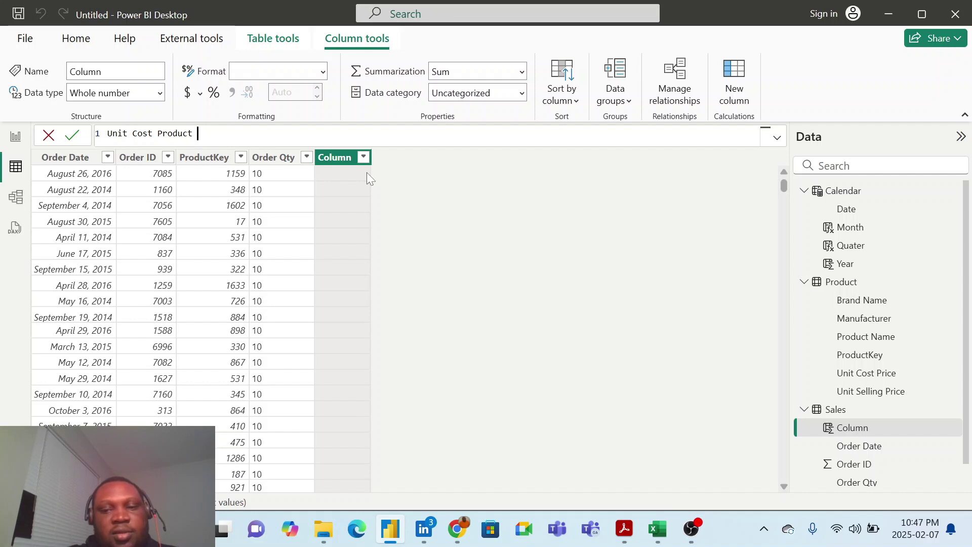
key("BackSpace")
key("BackSpace")
key("BackSpace")
key("BackSpace")
key("BackSpace")
key("BackSpace")
type("ice ")
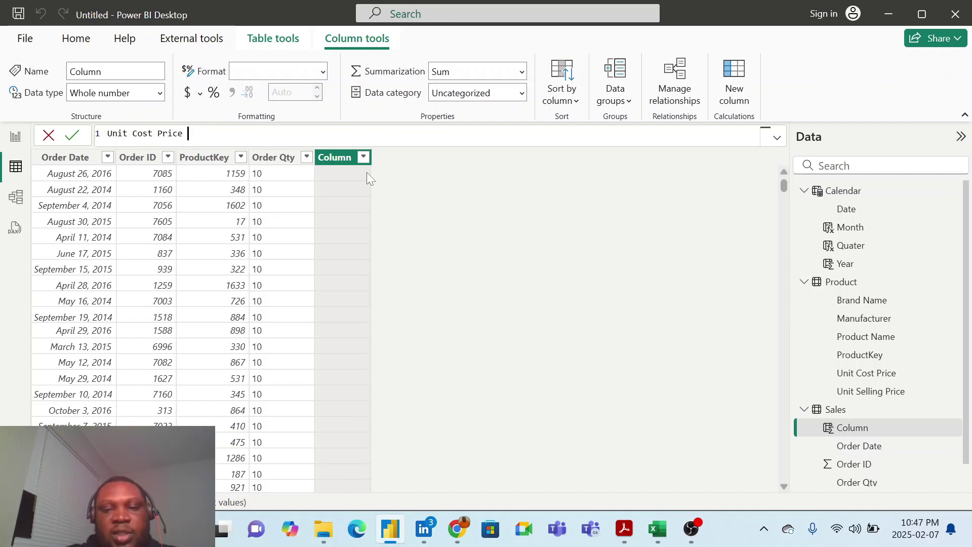
type("=")
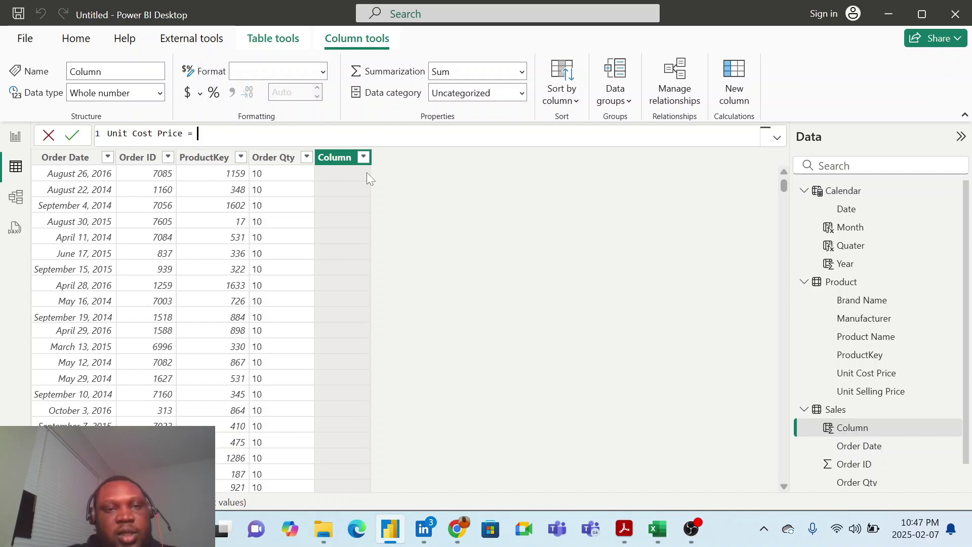
- Complete the Unit Cost Price formula with LOOKUPVALUE('Product'[Unit Cost Price], 'Product'[ProductKey], Sales[ProductKey])
type(" LOOKUPVALUE(")
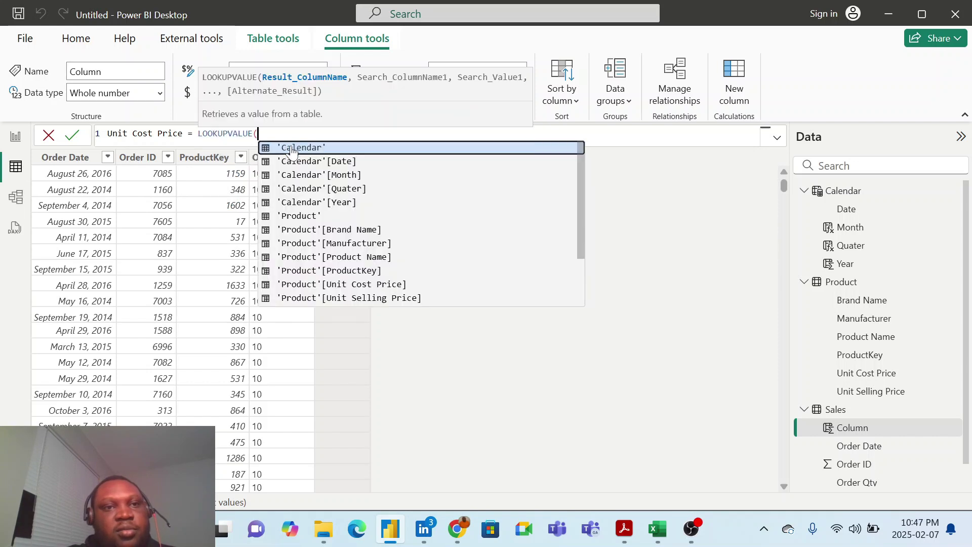
type("unit")
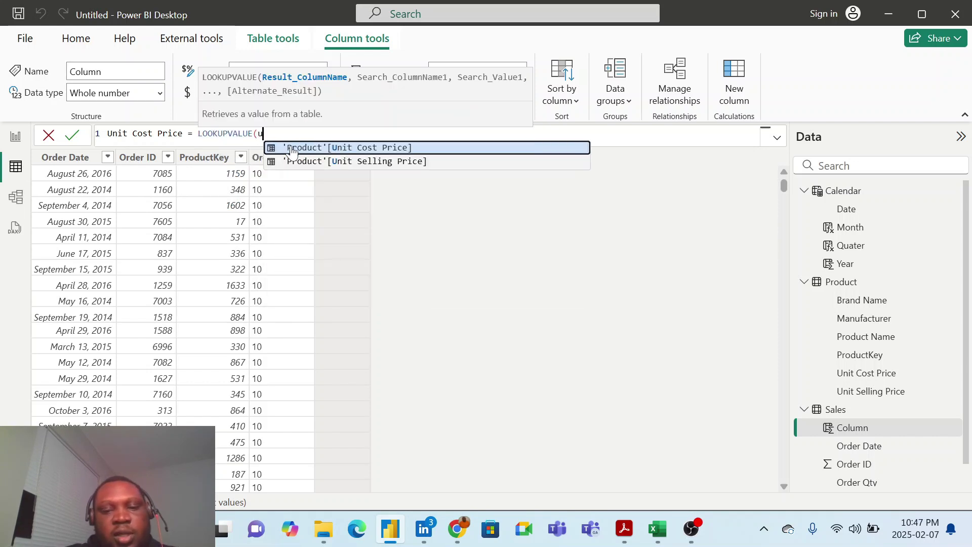
left_click(338, 147)
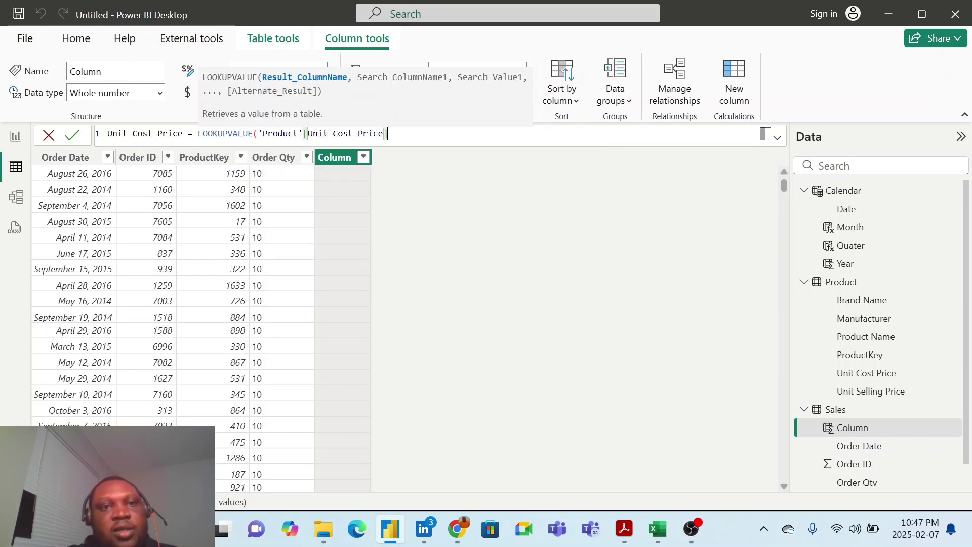
type(", product")
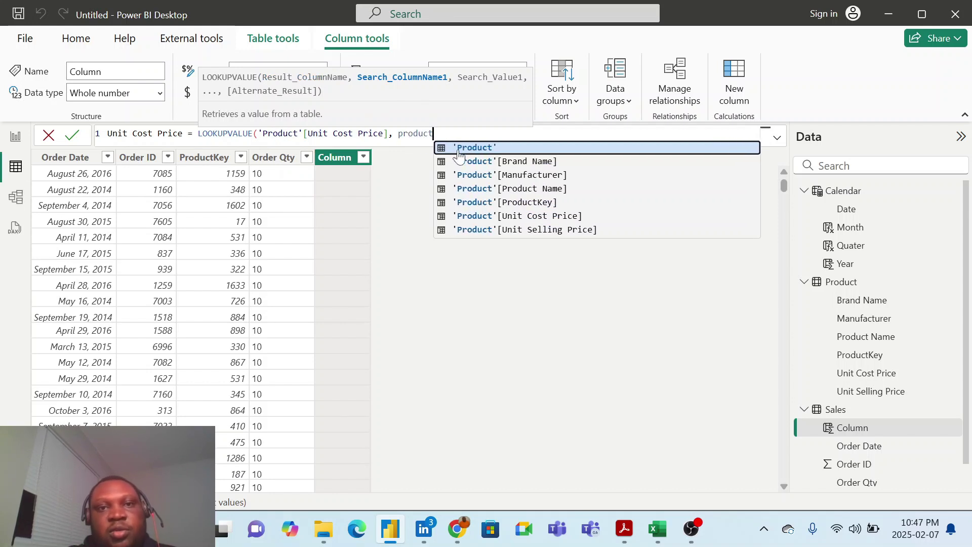
left_click(502, 202)
type(", ")
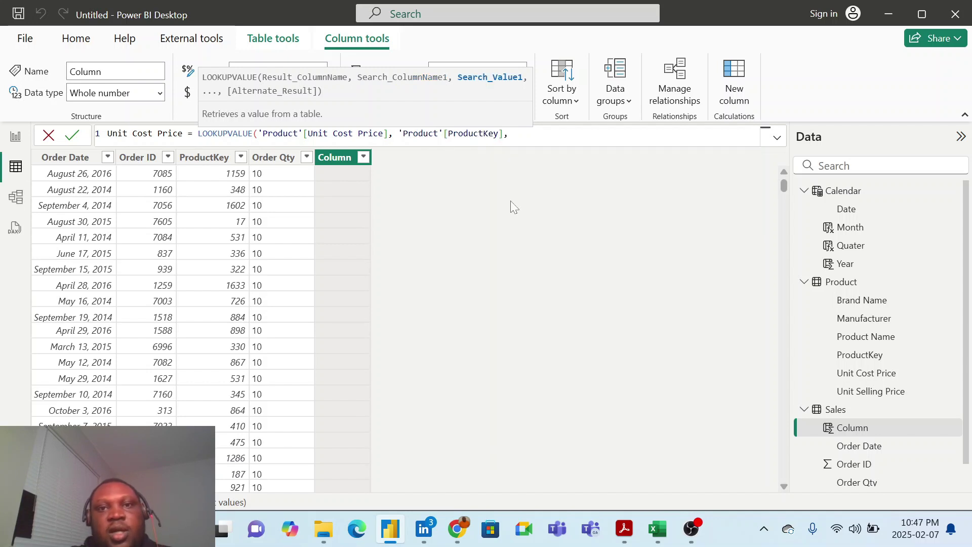
type("produ")
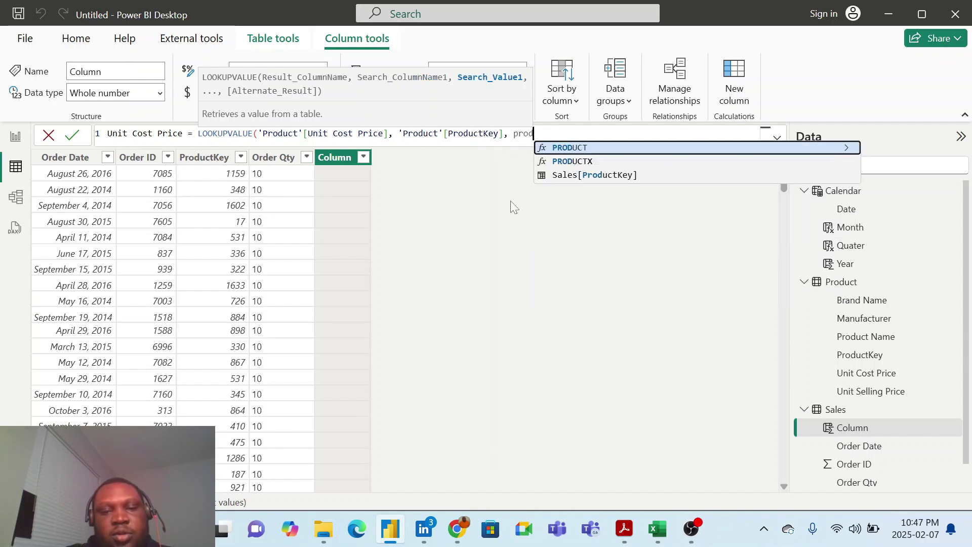
left_click(581, 177)
type(")")
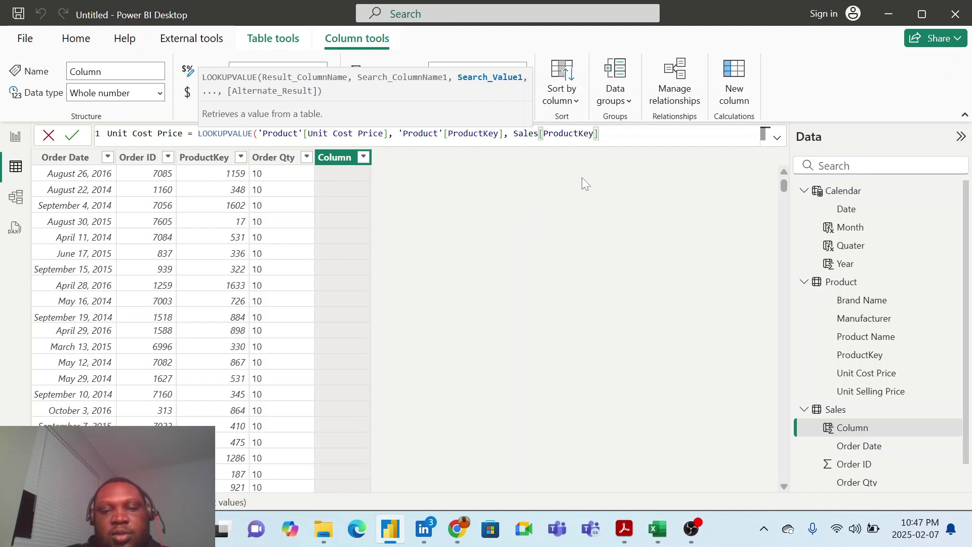
key("Return")
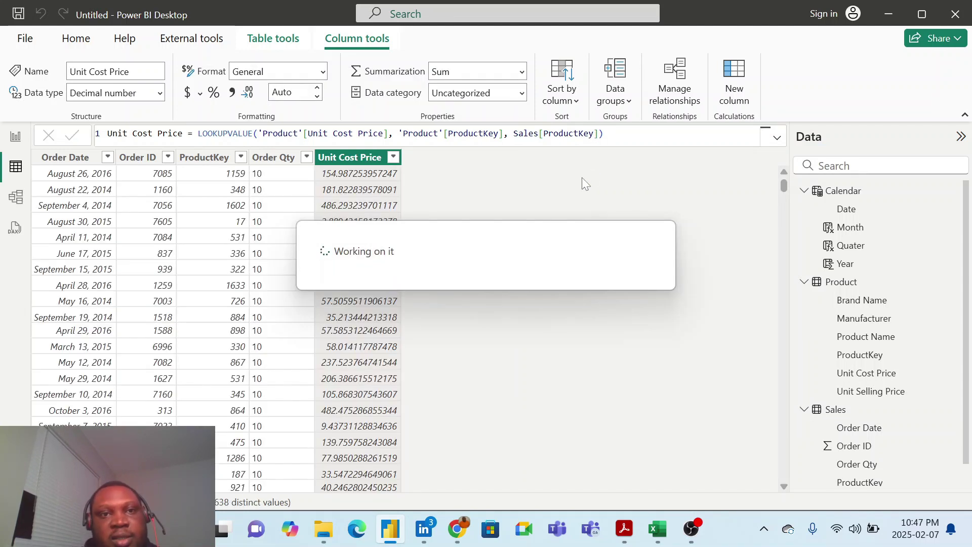
- Format the Unit Cost Price column to show 2 decimal places
left_click_drag(301, 92, 260, 99)
type("2")
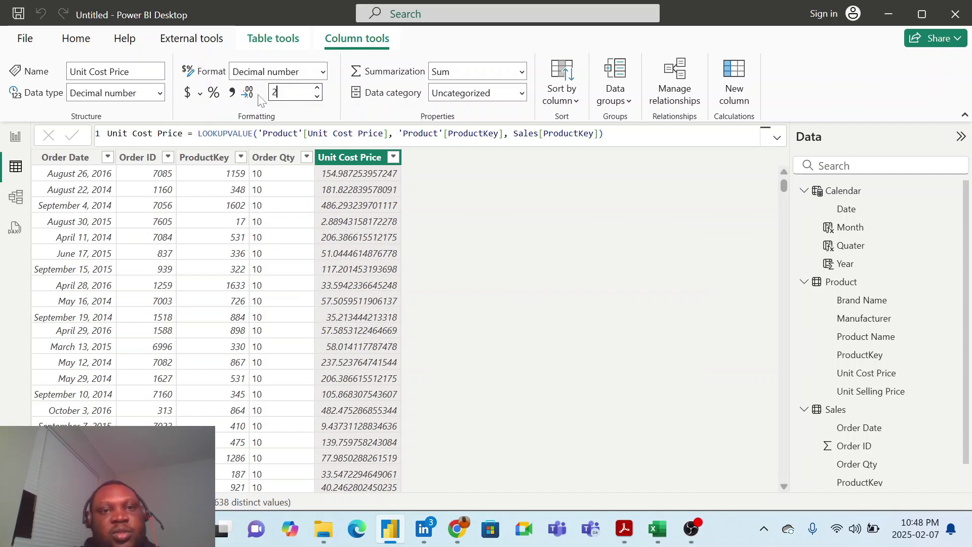
key("Return")
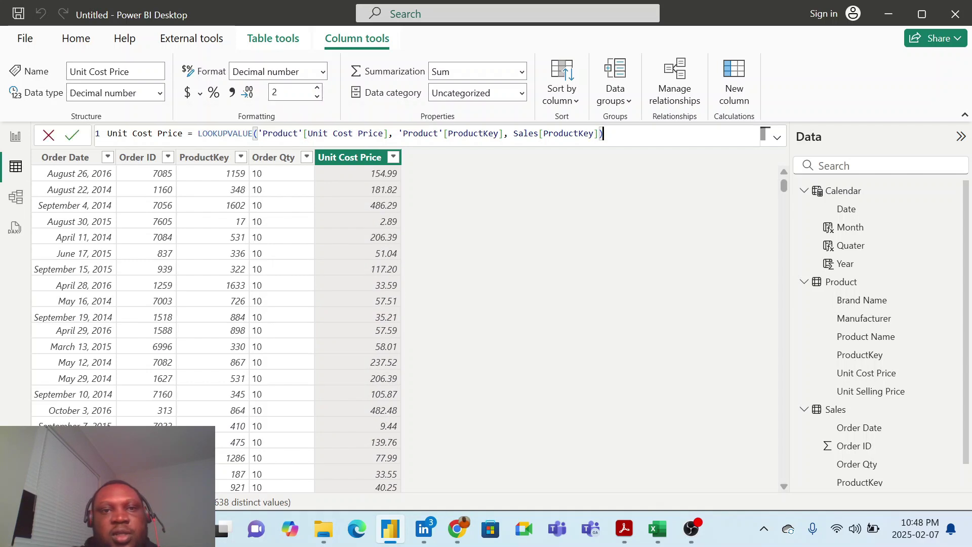
- Copy the Unit Cost Price formula into a new calculated column in the Sales table and name it Unit Selling Price
left_click(105, 143)
key("ctrl+c")
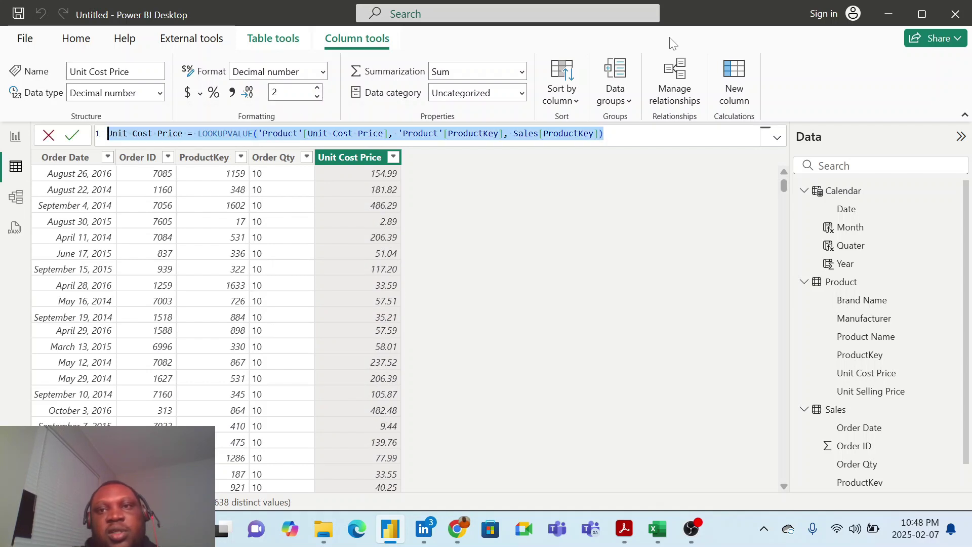
left_click(732, 81)
left_click(732, 81)
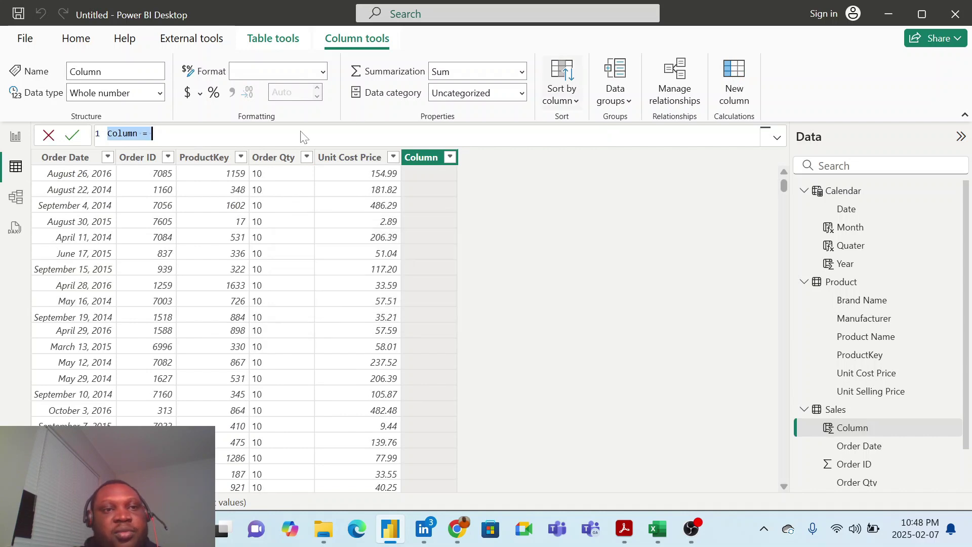
key("ctrl+v")
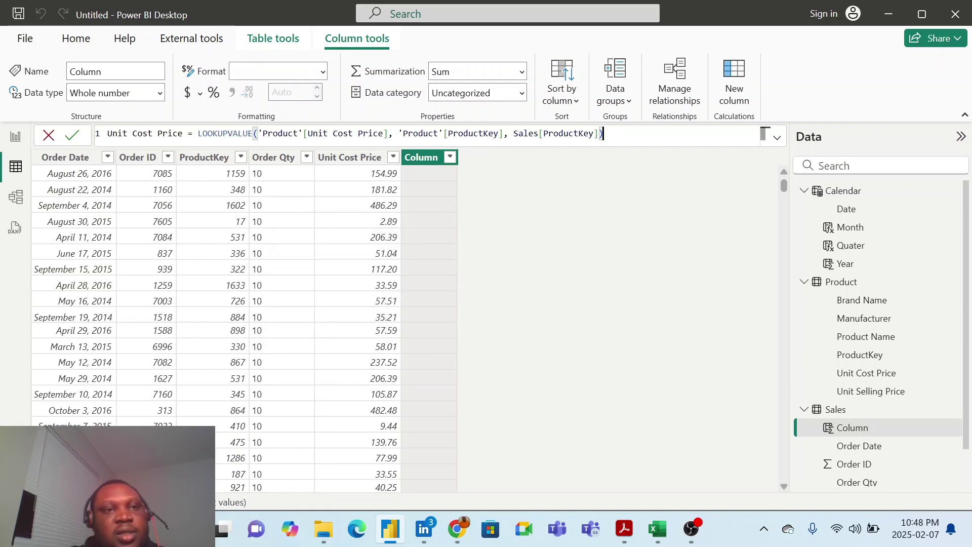
left_click(144, 133)
key("BackSpace")
key("BackSpace")
key("BackSpace")
key("BackSpace")
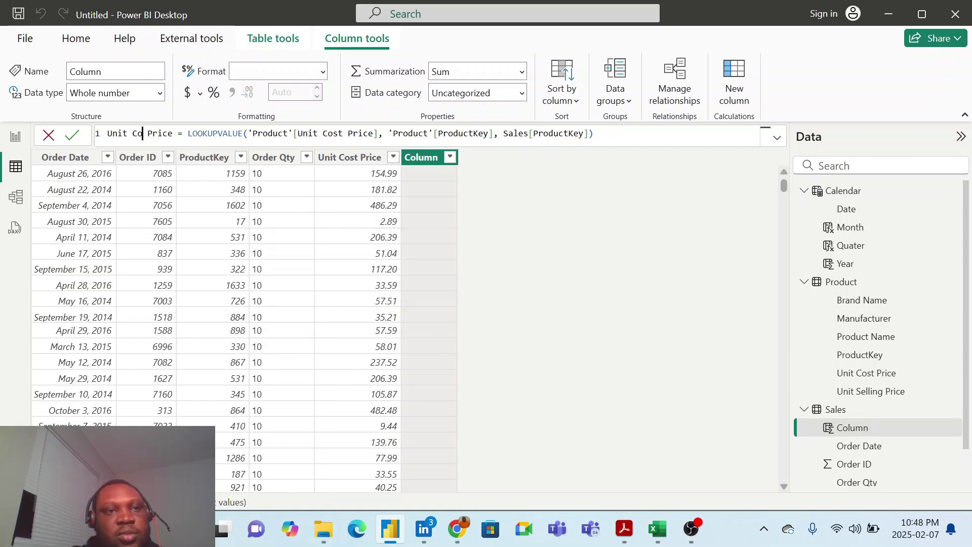
type("Selling")
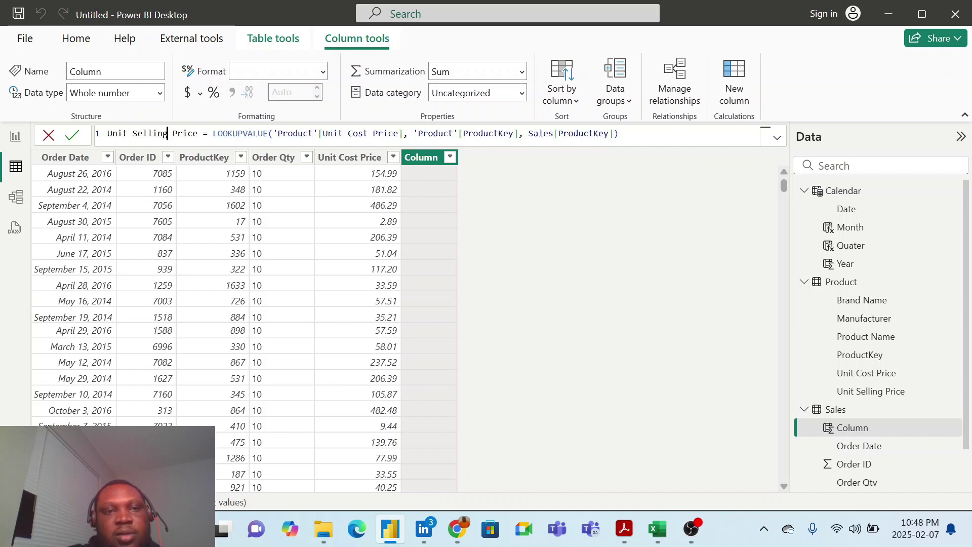
- Make the Unit Selling Price formula look up 'Product'[Unit Selling Price] as its result column and commit it
left_click(396, 133)
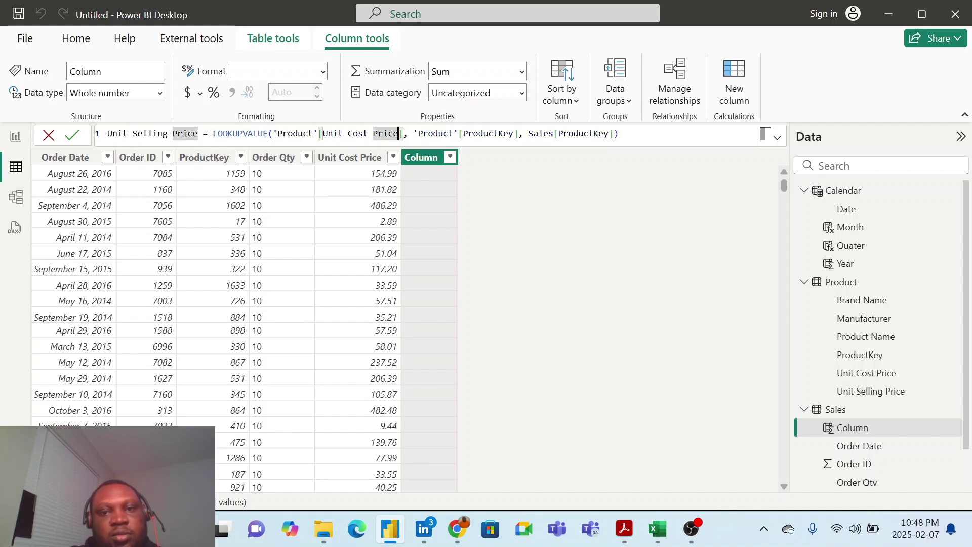
key("BackSpace")
key("BackSpace")
key("BackSpace")
key("BackSpace")
key("BackSpace")
key("BackSpace")
key("BackSpace")
key("BackSpace")
key("BackSpace")
key("BackSpace")
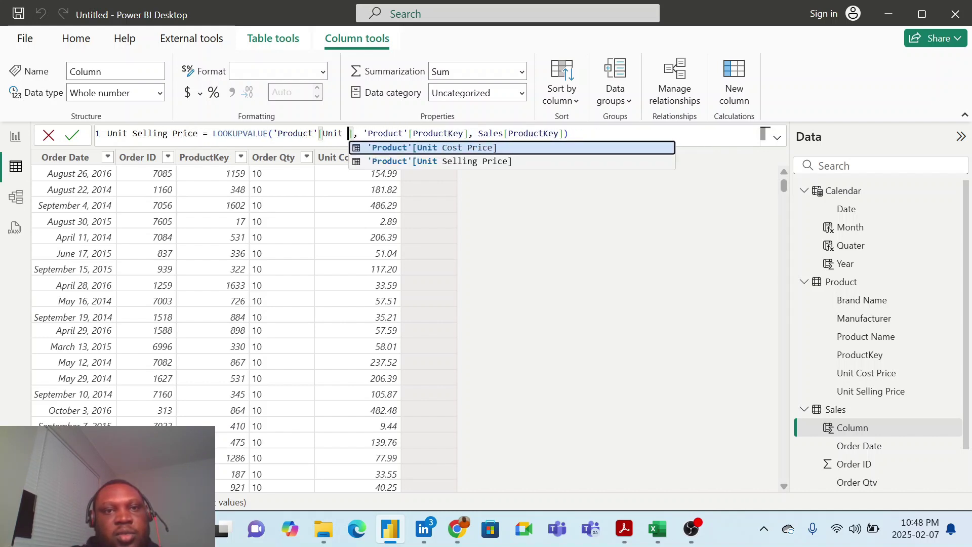
left_click(442, 161)
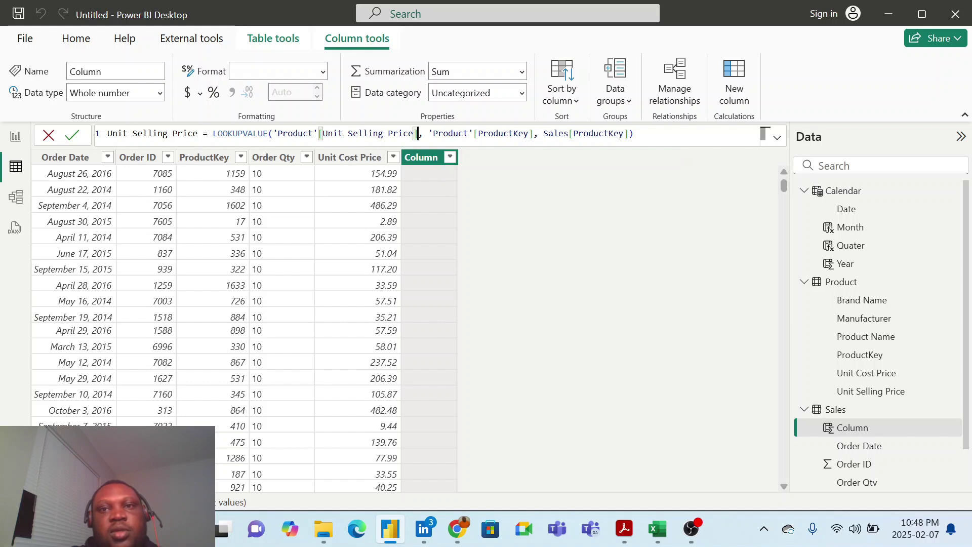
left_click(634, 133)
key("Return")
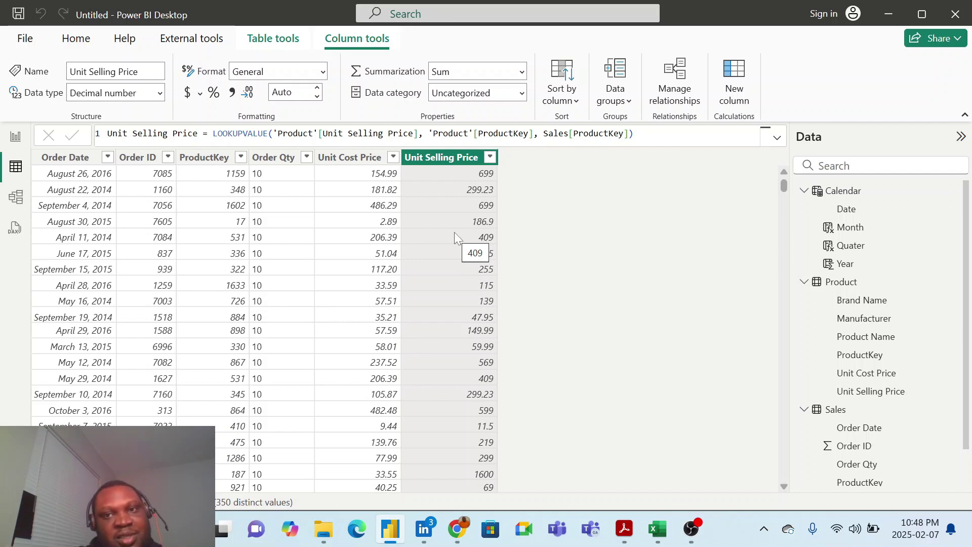
- Add a calculated column to the Sales table with the formula Cost = Sales[Unit Cost Price] * Sales[Order Qty]
left_click(730, 91)
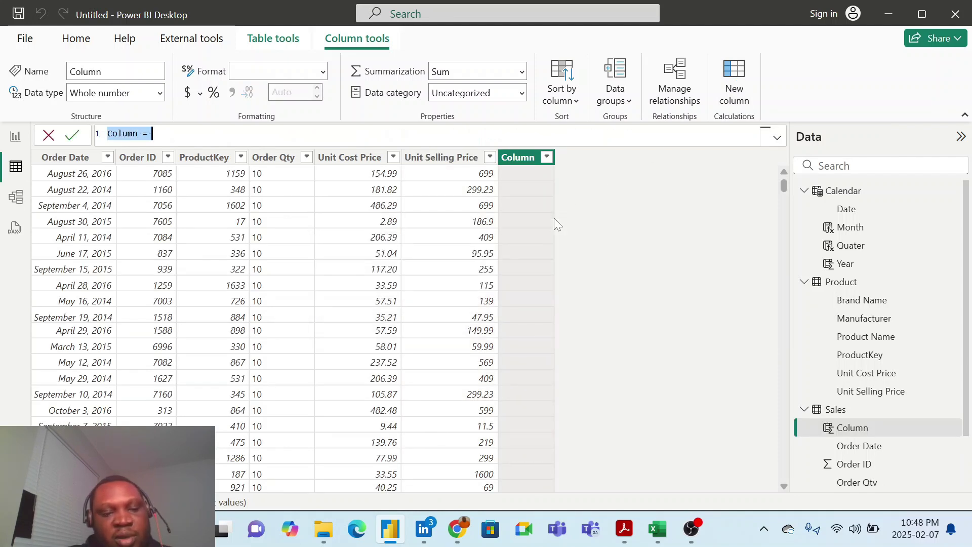
type("Cost = unit")
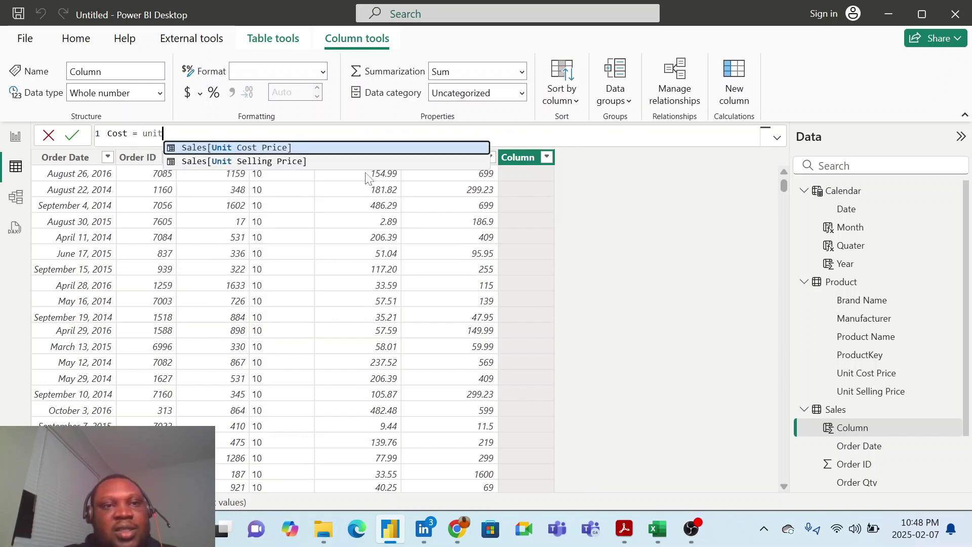
left_click(320, 150)
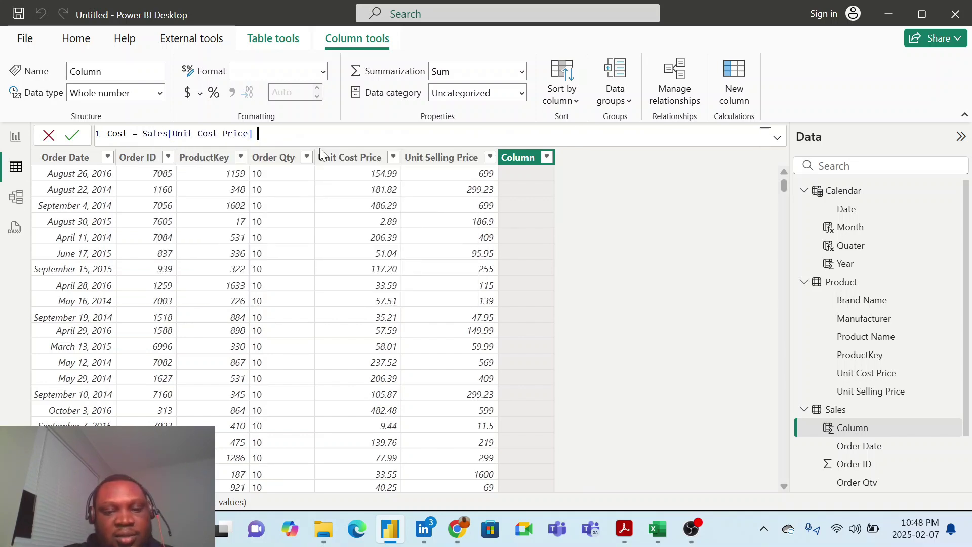
type("*")
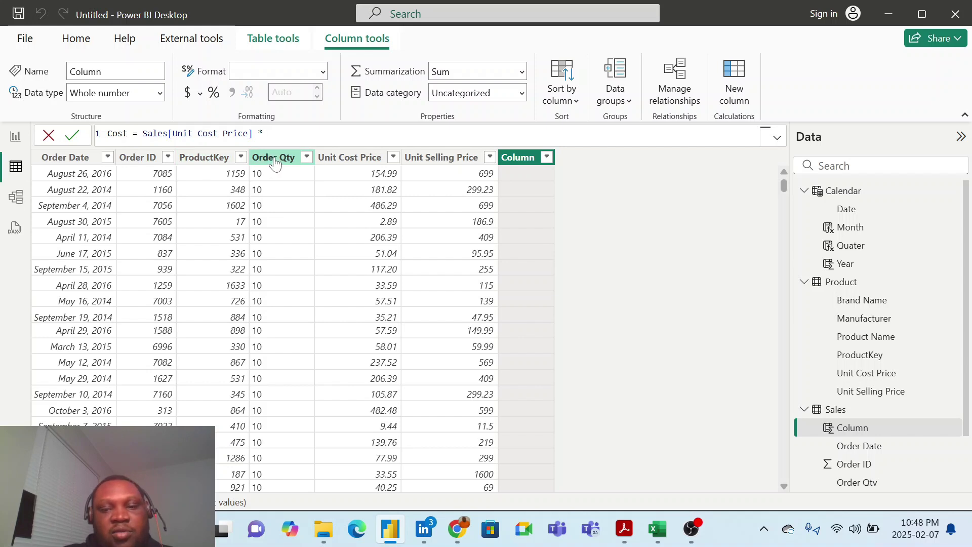
type(" order")
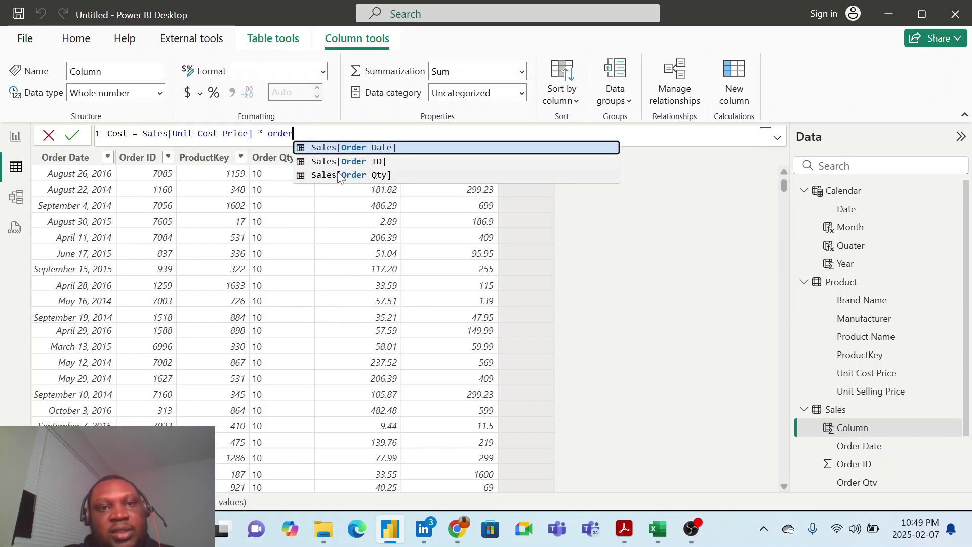
left_click(337, 175)
key("Return")
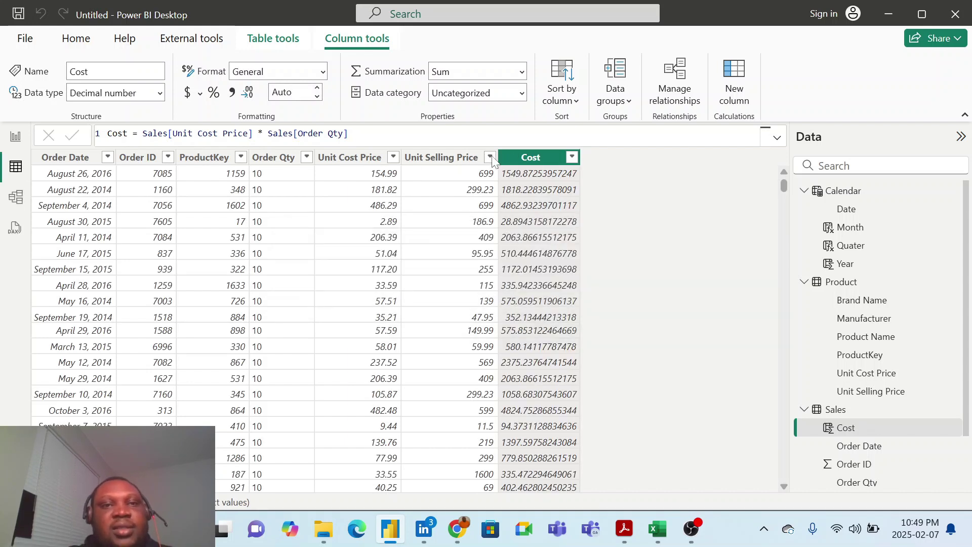
- Format the Cost column to show 2 decimal places
left_click(283, 92)
type("2")
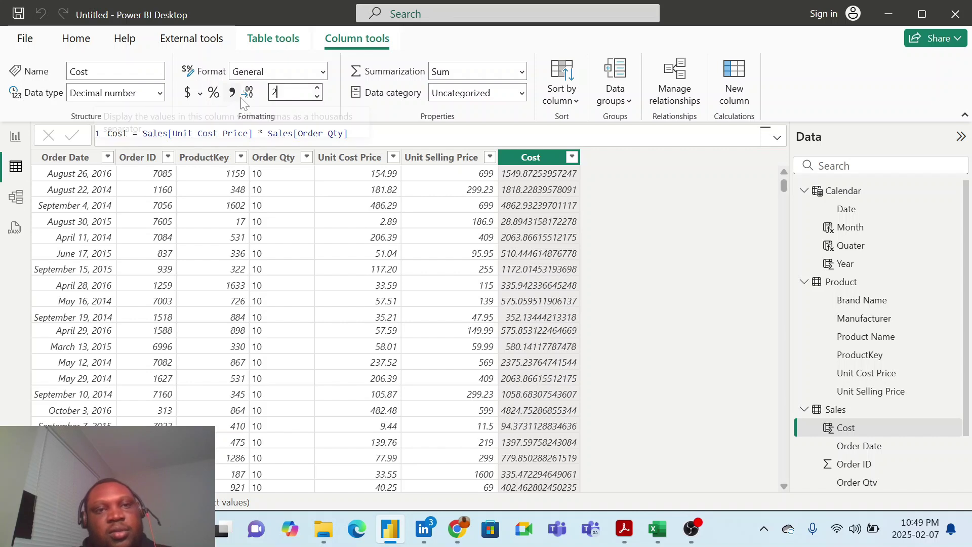
key("Return")
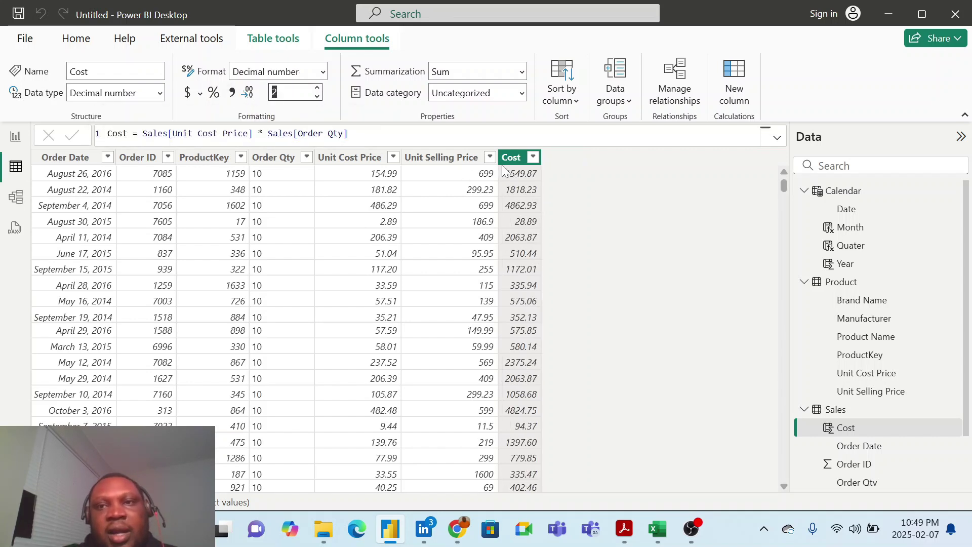
- Add a calculated column to the Sales table with the formula Sales = Sales[Unit Selling Price] * Sales[Order Qty]
left_click(734, 86)
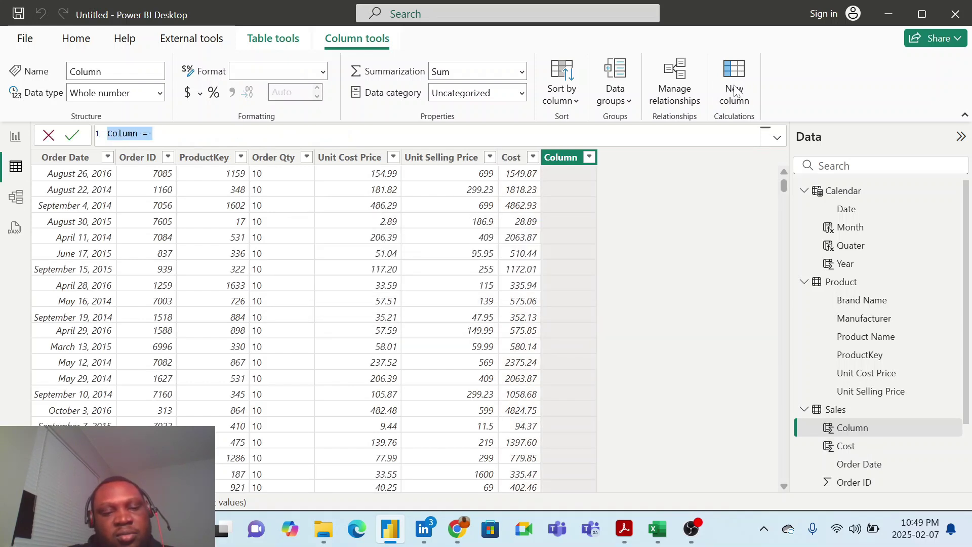
type("Sales = unit")
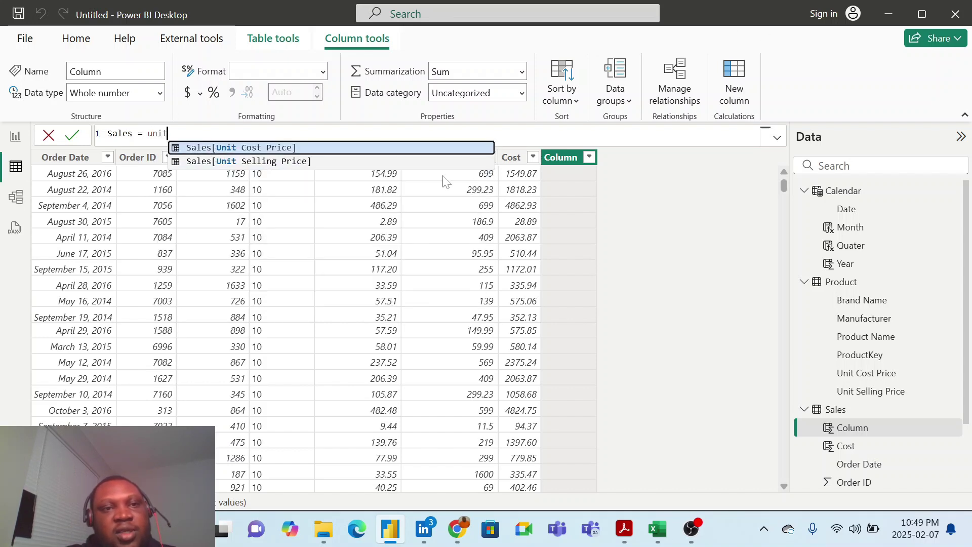
left_click(337, 162)
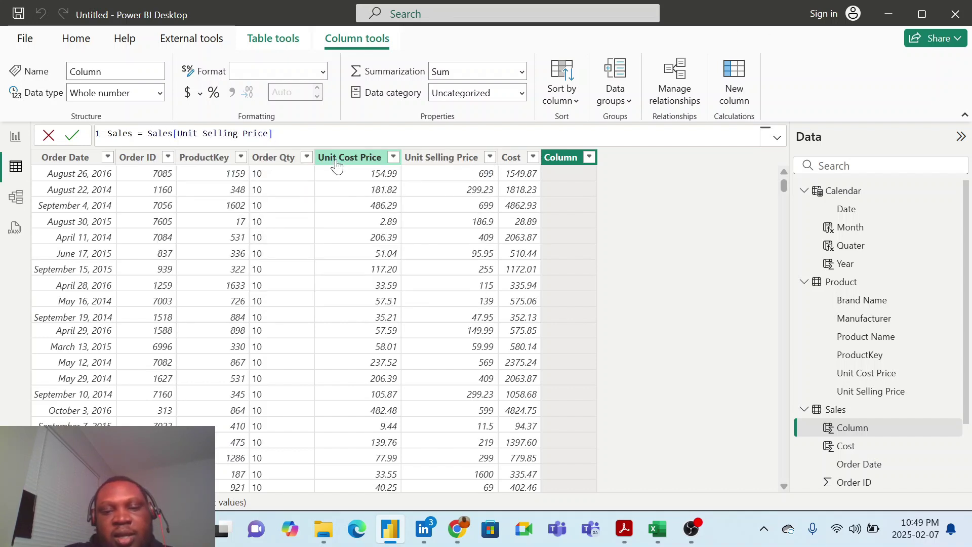
type("* order")
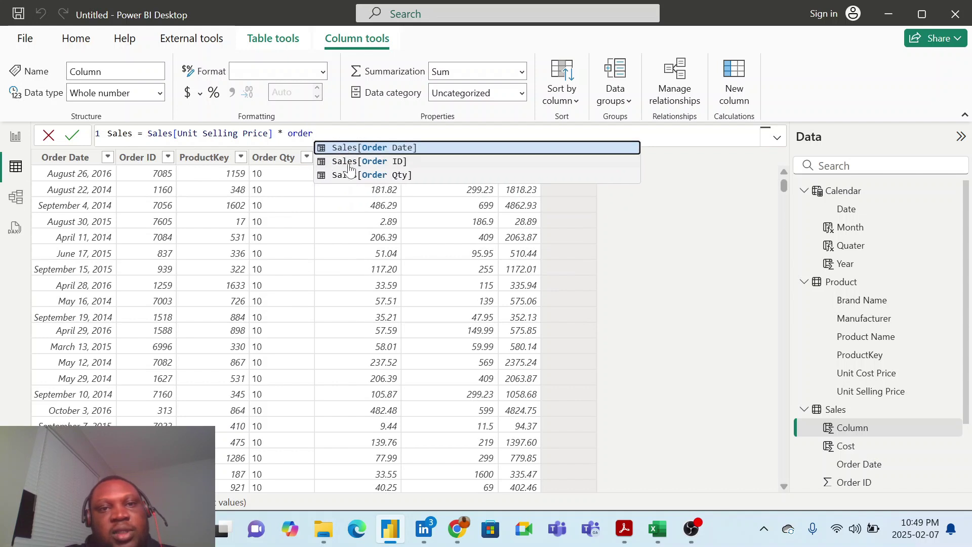
left_click(354, 174)
key("Return")
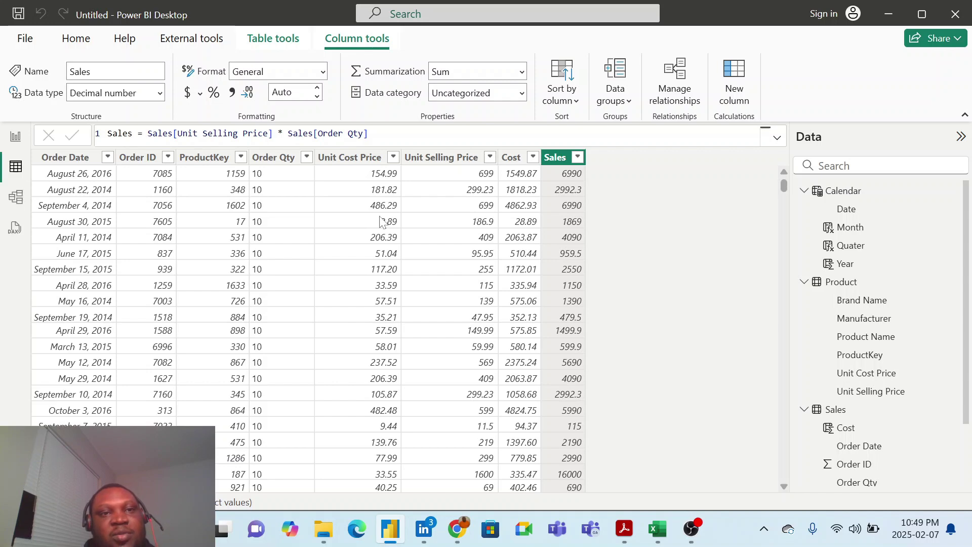
- In the report view, start a new measure in the Sales table named Total Sales that uses the SUM function
left_click(17, 138)
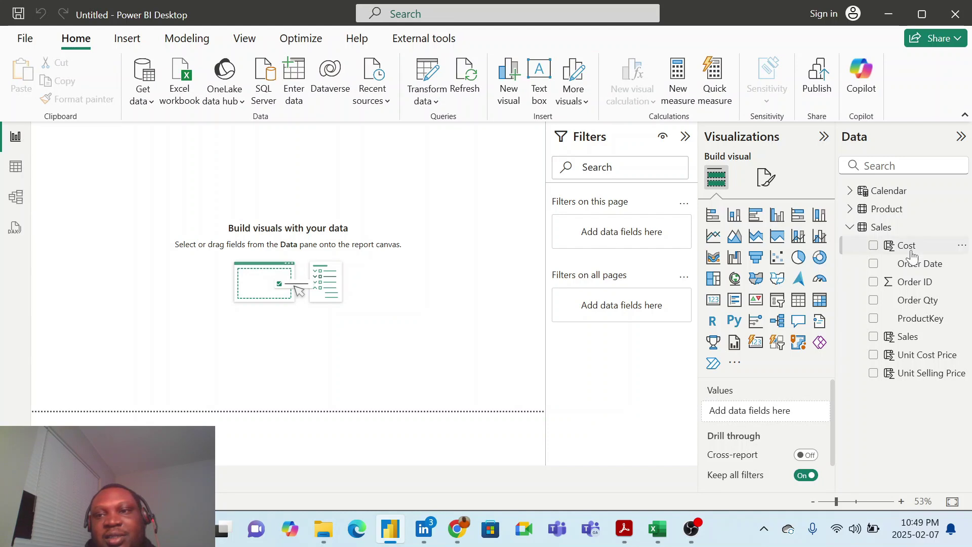
left_click(893, 228)
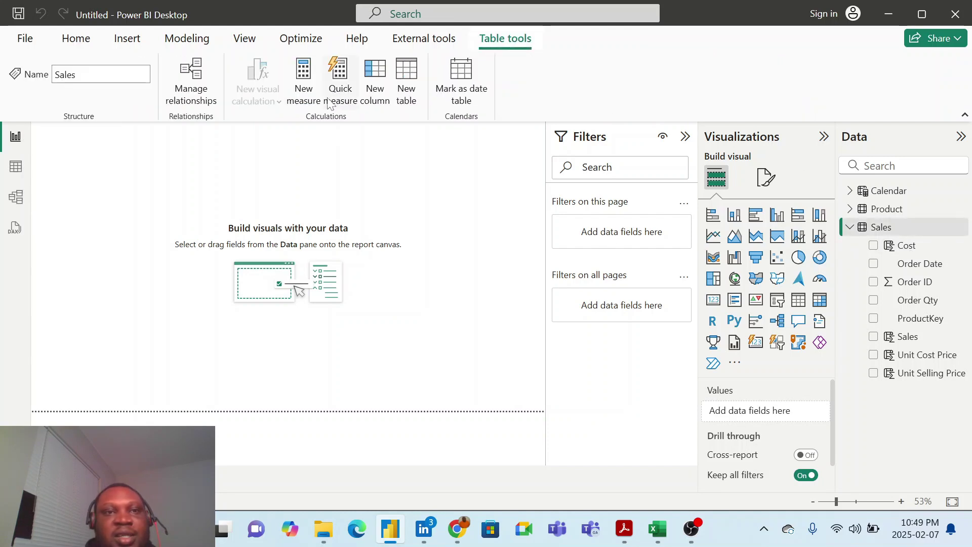
left_click(307, 82)
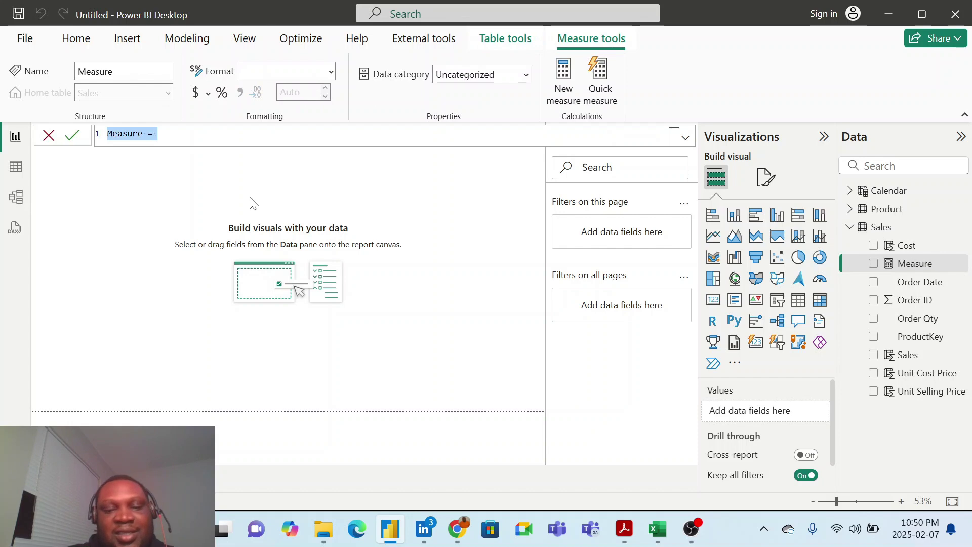
type("Total S")
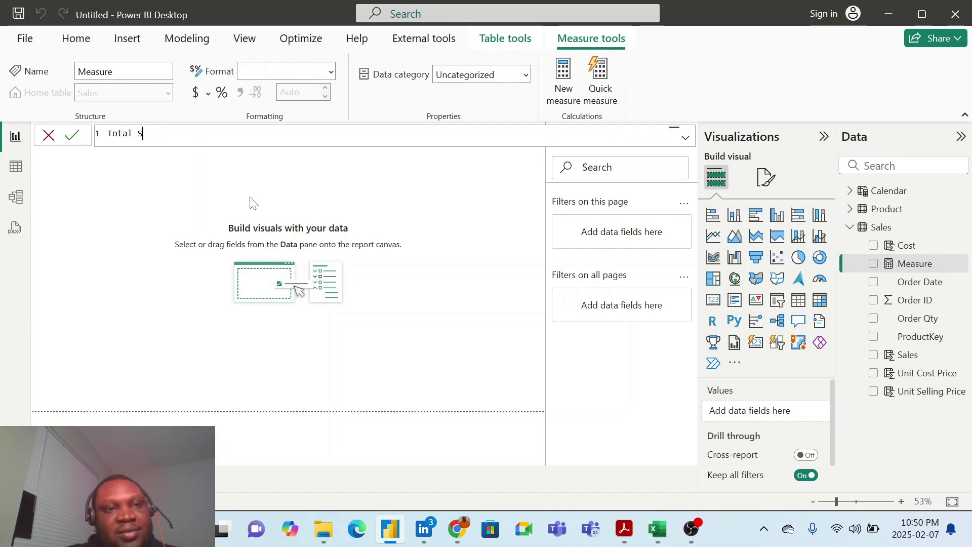
type("ales ")
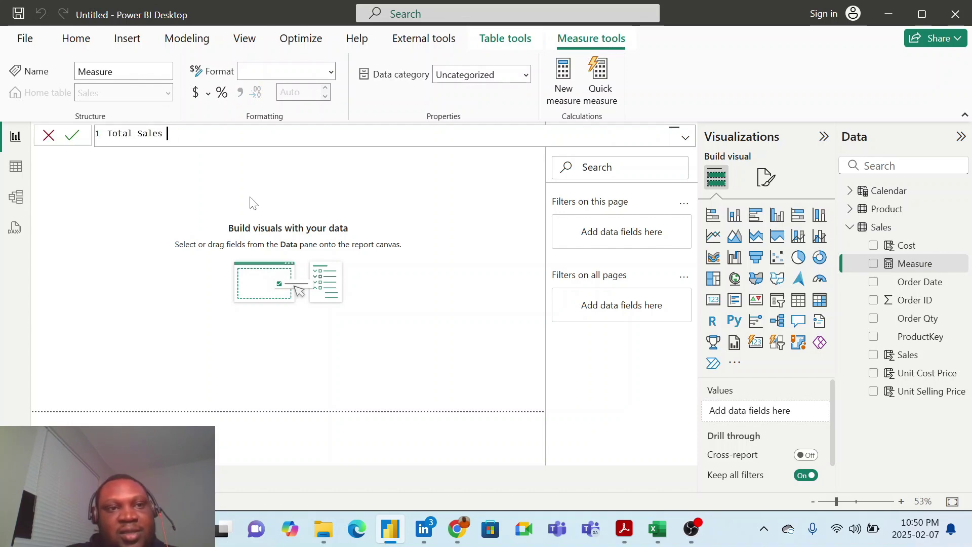
type("= sum")
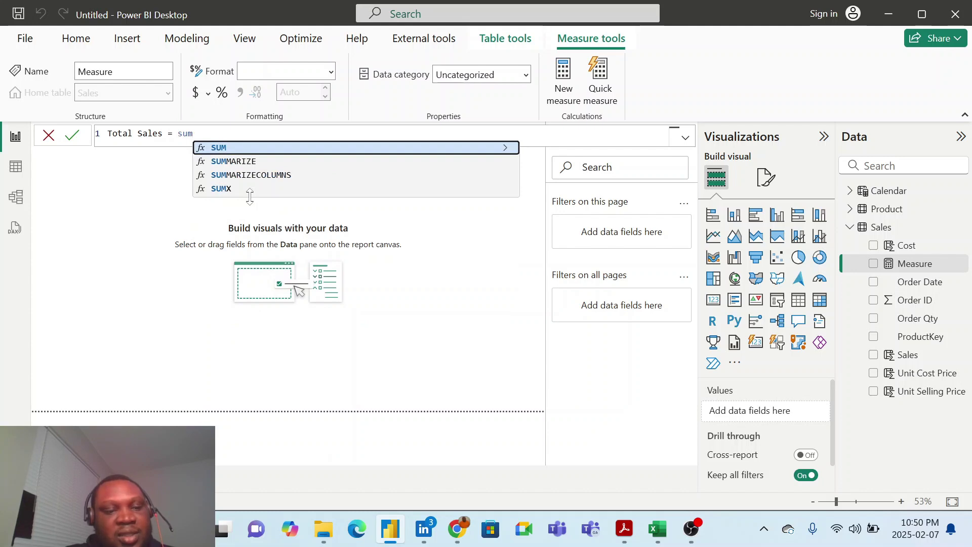
key("Tab")
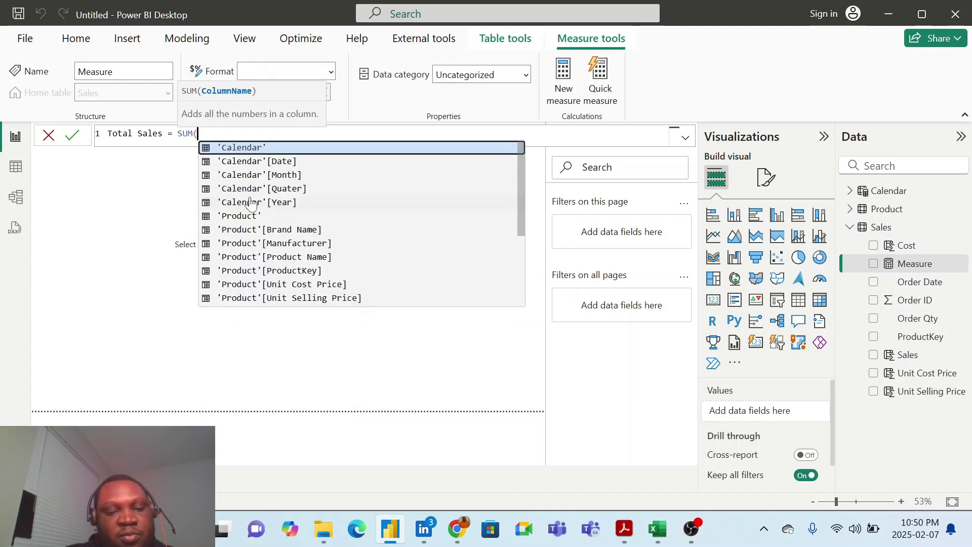
- Complete the Total Sales measure with Sales[Sales] as the summed column and commit the formula
type("tot")
key("BackSpace")
key("BackSpace")
key("BackSpace")
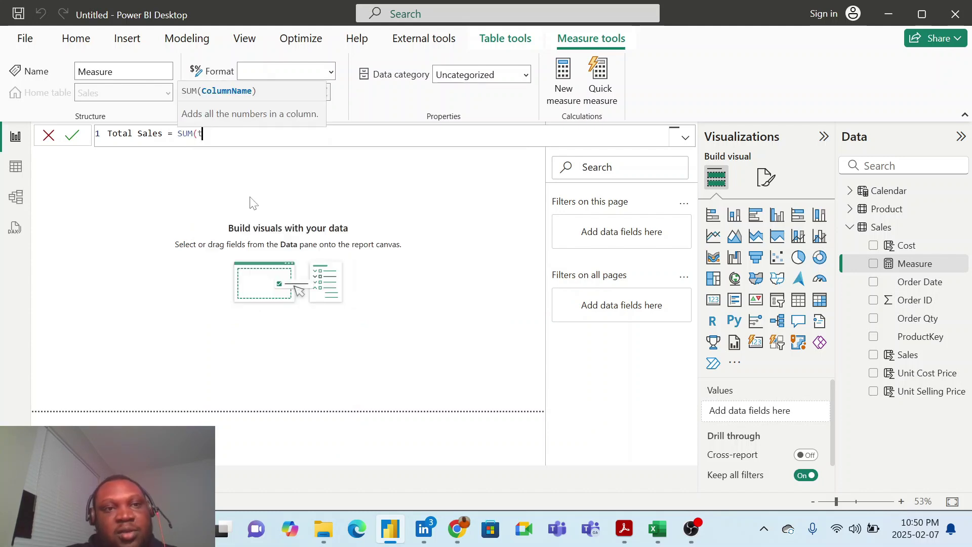
type("sale")
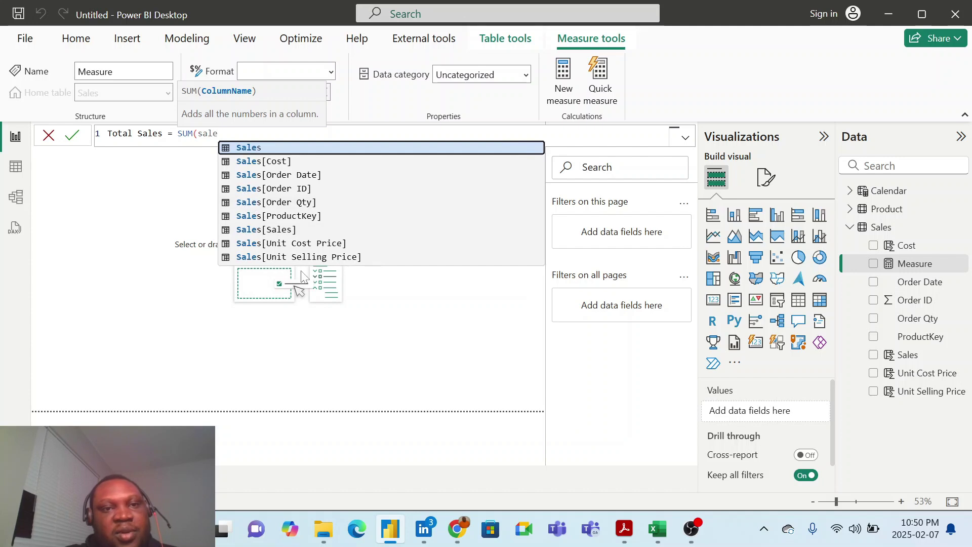
left_click(288, 234)
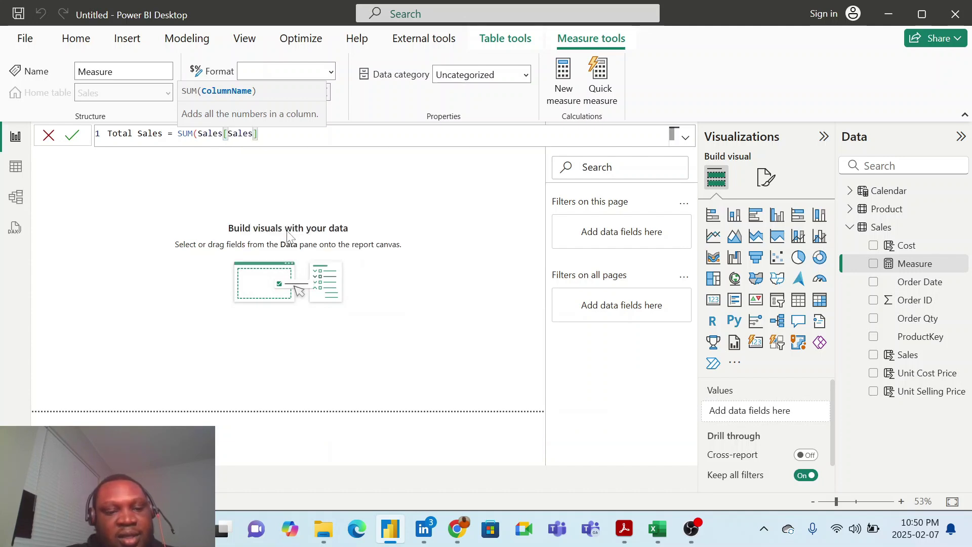
type(")")
key("Return")
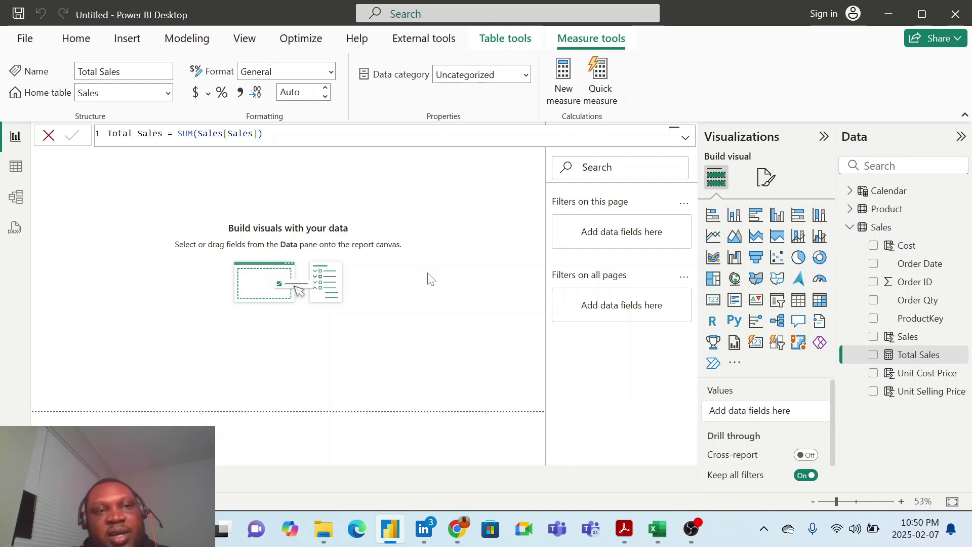
- Add a card visual showing the Total Sales measure and place it in the upper-left area of the report page
left_click(714, 299)
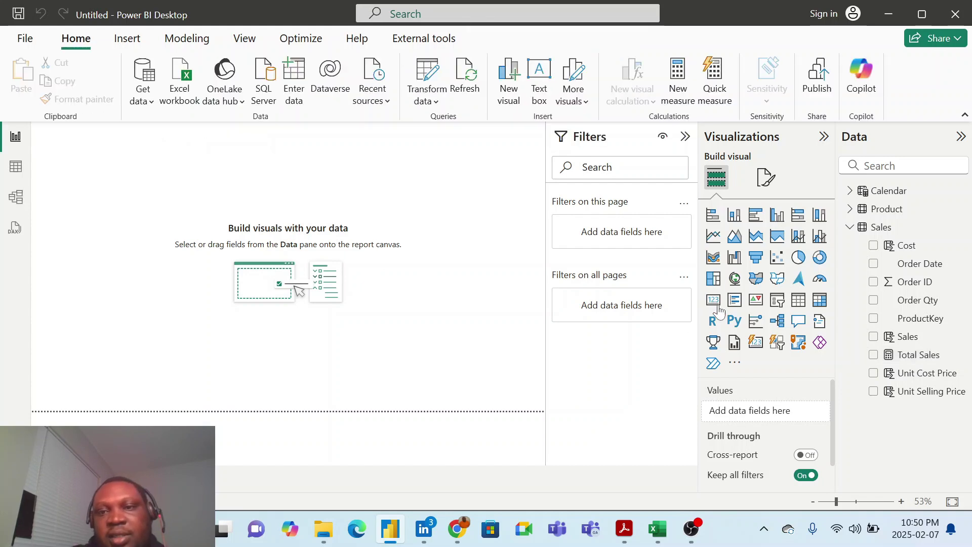
left_click_drag(108, 193, 217, 229)
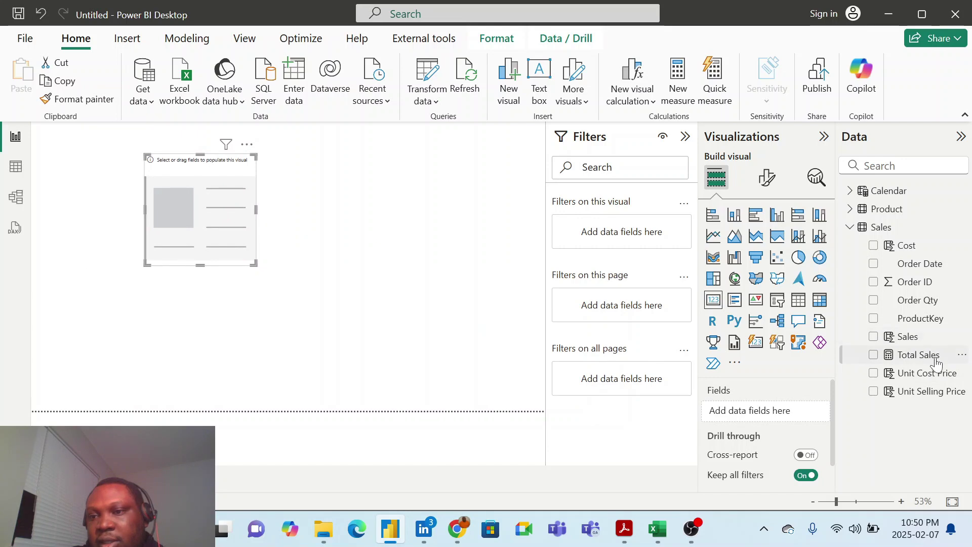
left_click_drag(931, 355, 219, 290)
mouse_move(161, 231)
left_mouse_down()
mouse_move(199, 260)
mouse_move(153, 243)
left_mouse_up()
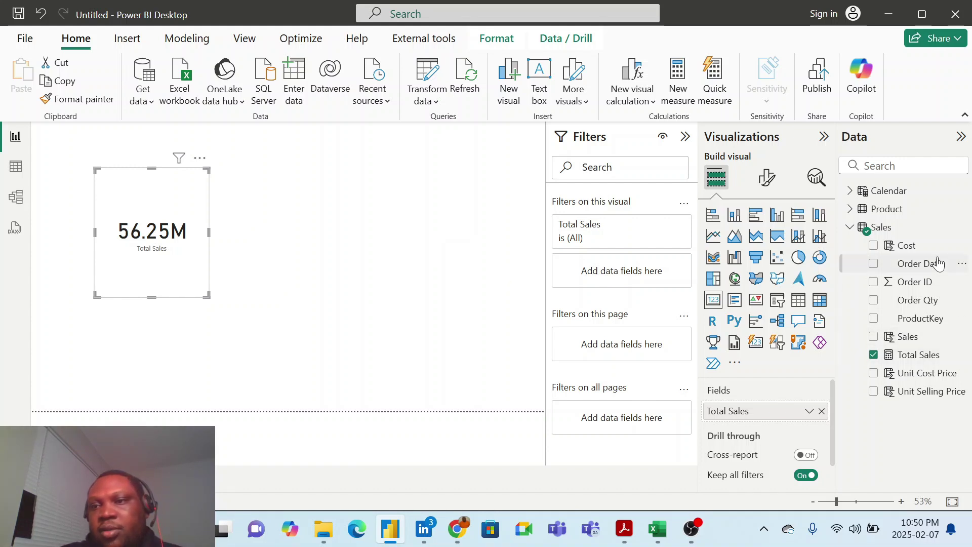
- Start a new measure in the Sales table named Total Cost that uses the SUM function
left_click(962, 227)
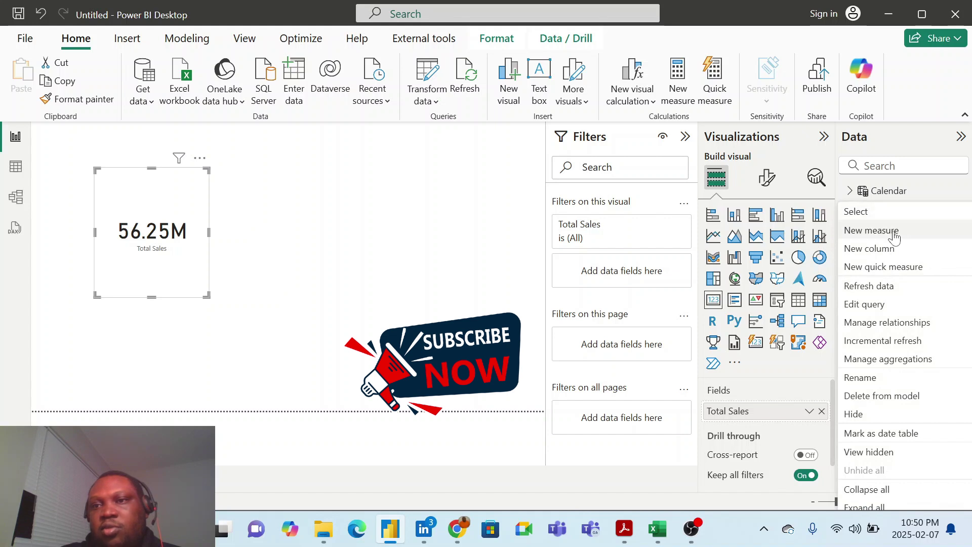
key("Escape")
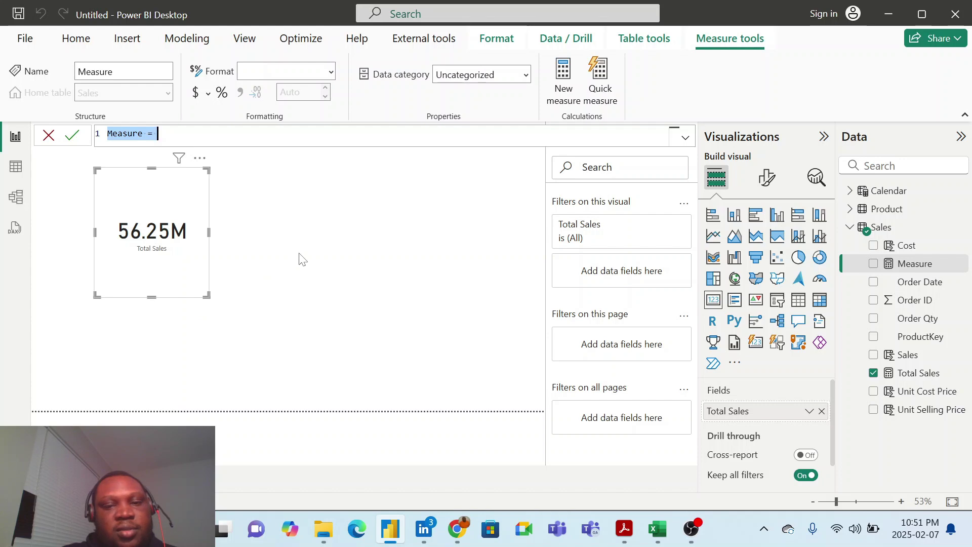
key("BackSpace")
type("Total Cost")
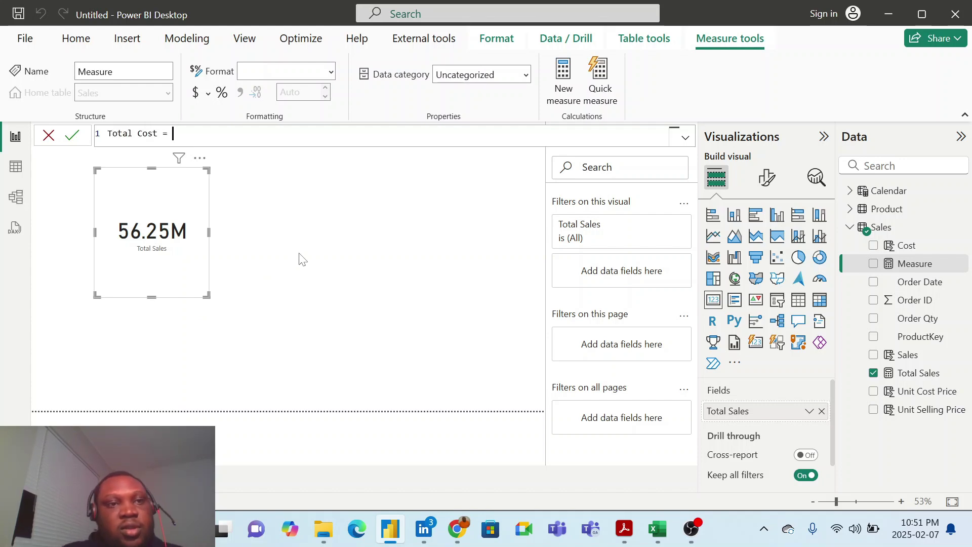
type(" = unit")
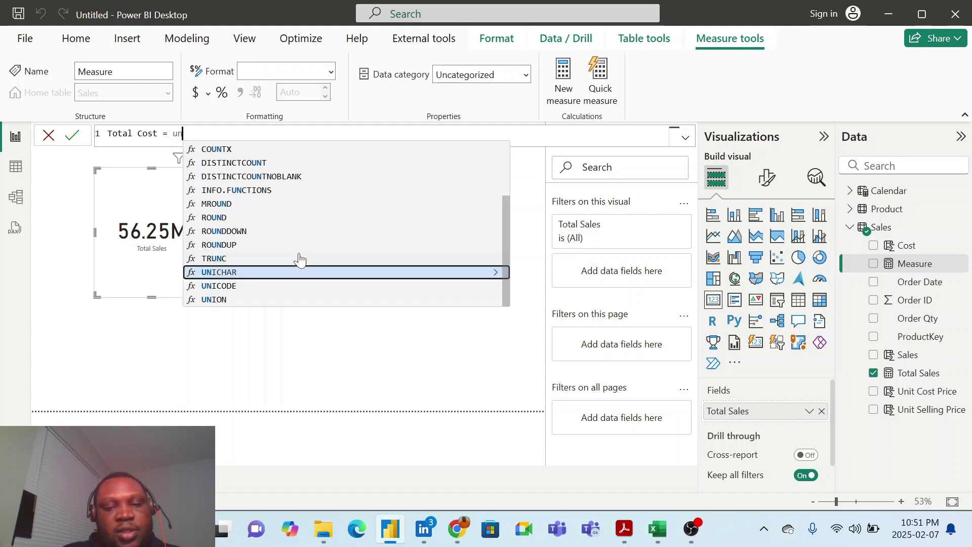
key("BackSpace")
key("BackSpace")
key("BackSpace")
key("BackSpace")
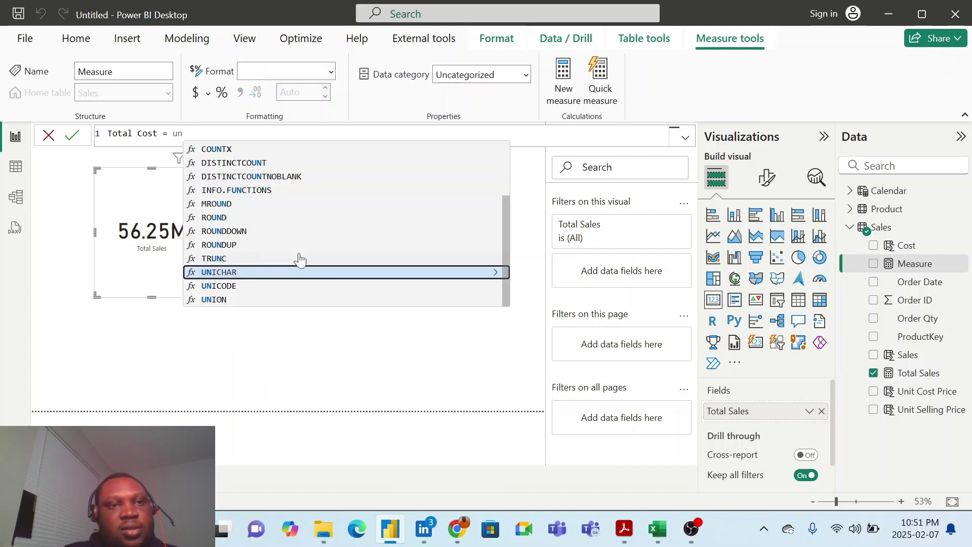
type("sum")
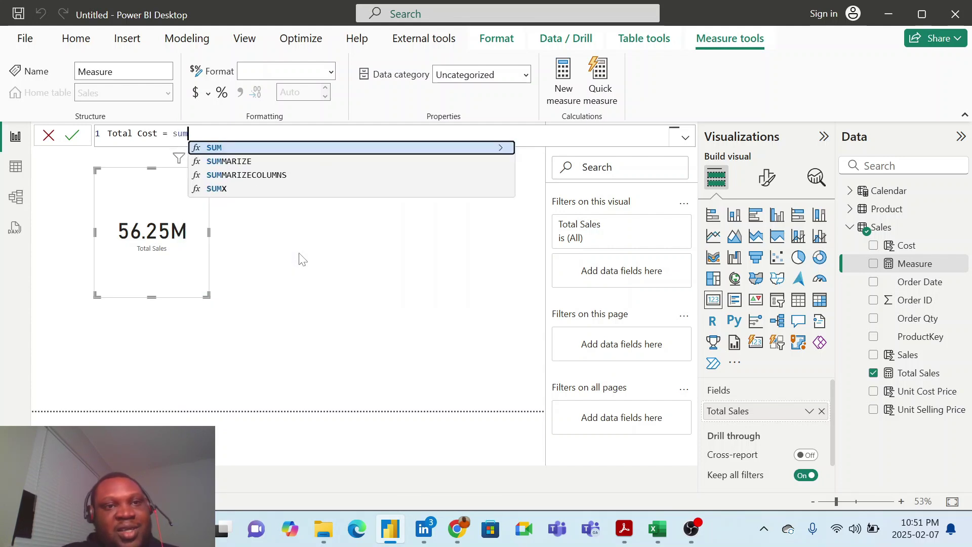
key("Tab")
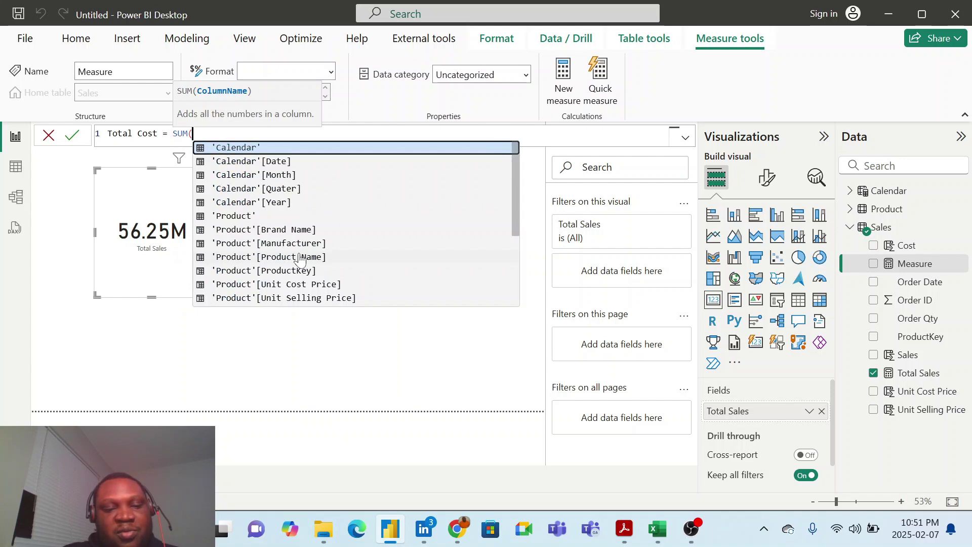
- Complete the Total Cost measure with Sales[Cost] as the summed column and commit the formula
type("cost")
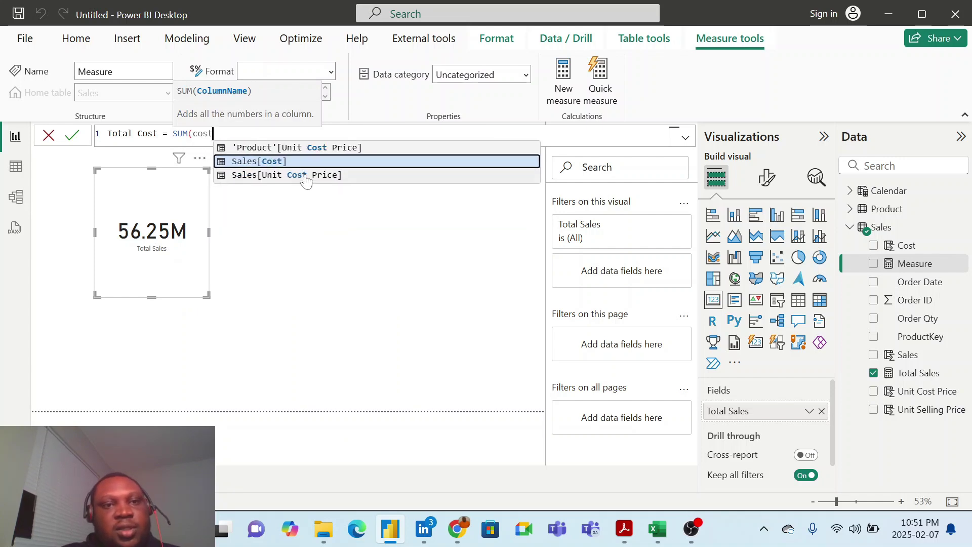
left_click(294, 161)
type(")")
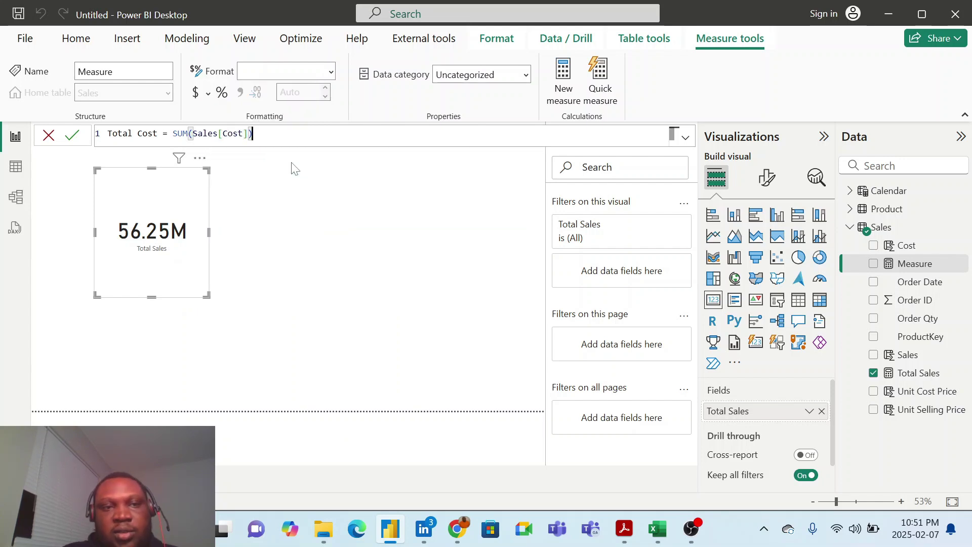
key("Return")
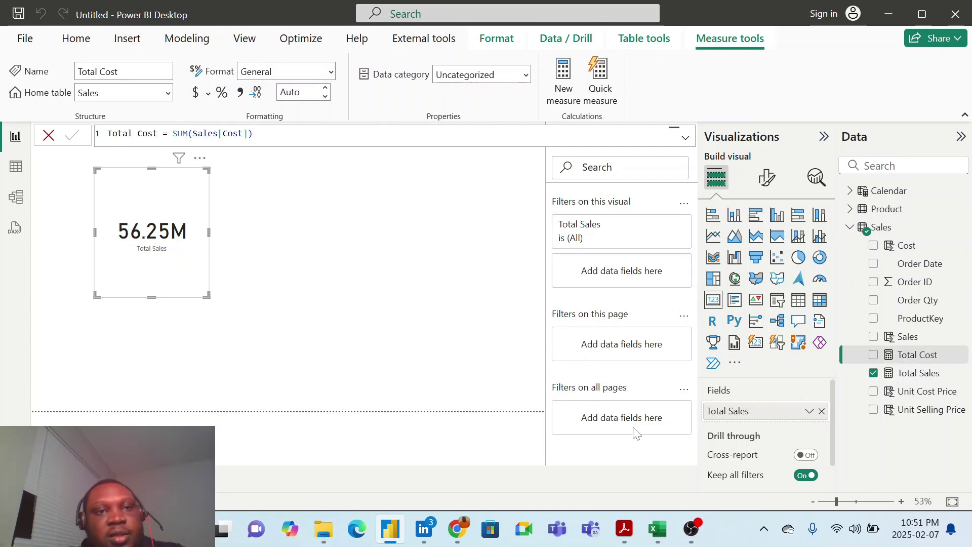
- Add a second card visual showing the Total Cost measure, placed to the right of the Total Sales card
left_click(434, 308)
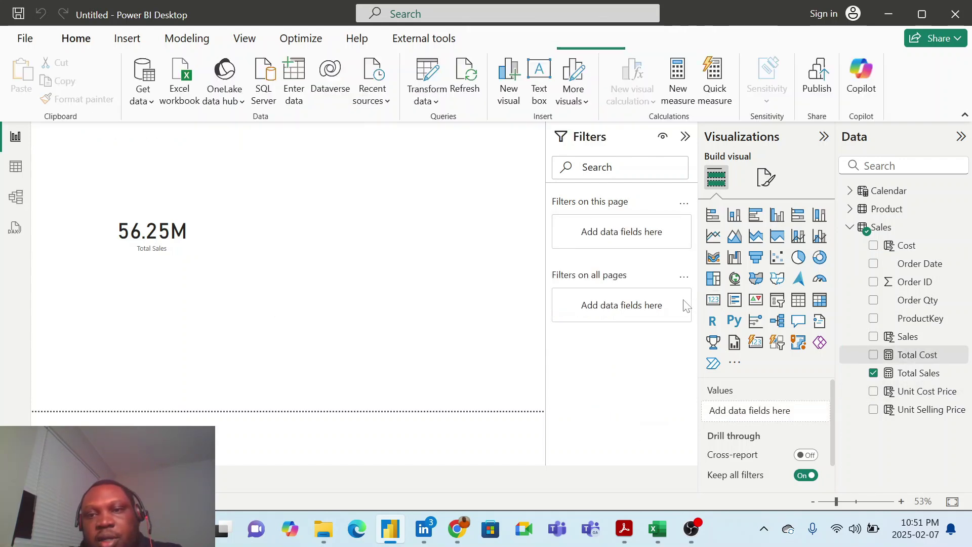
left_click(713, 300)
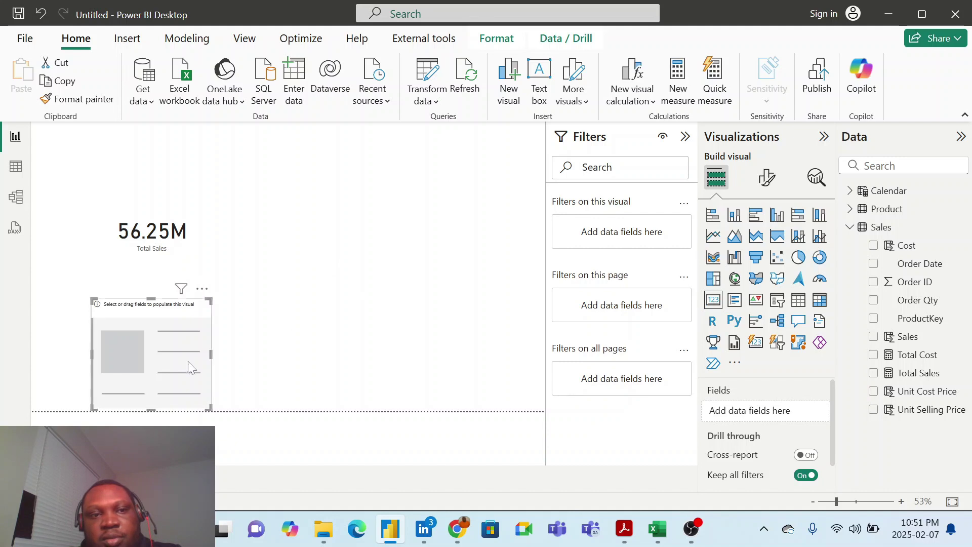
left_click_drag(187, 361, 390, 240)
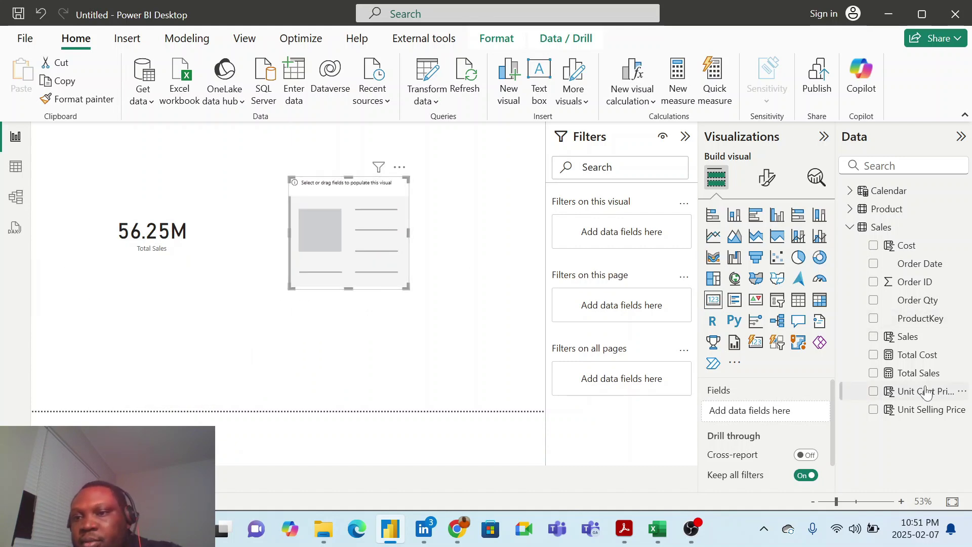
left_click_drag(929, 358, 309, 259)
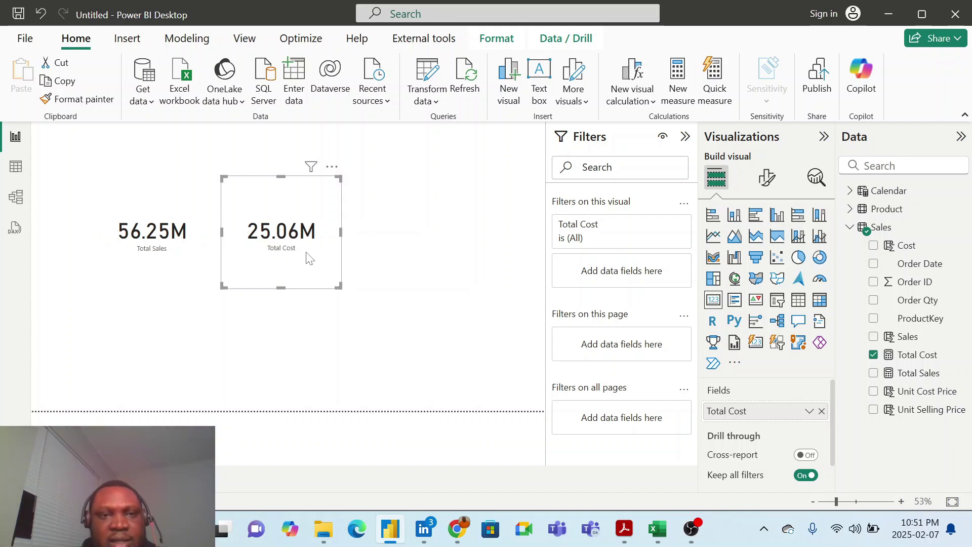
- In the table view, review the formulas of the Unit Cost Price, Unit Selling Price, Cost and Sales columns
left_click(15, 167)
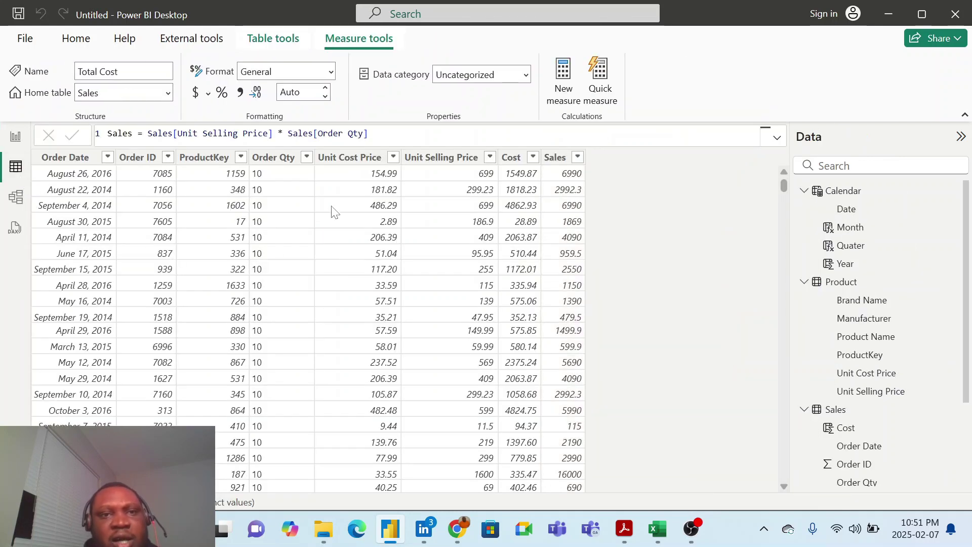
left_click(342, 170)
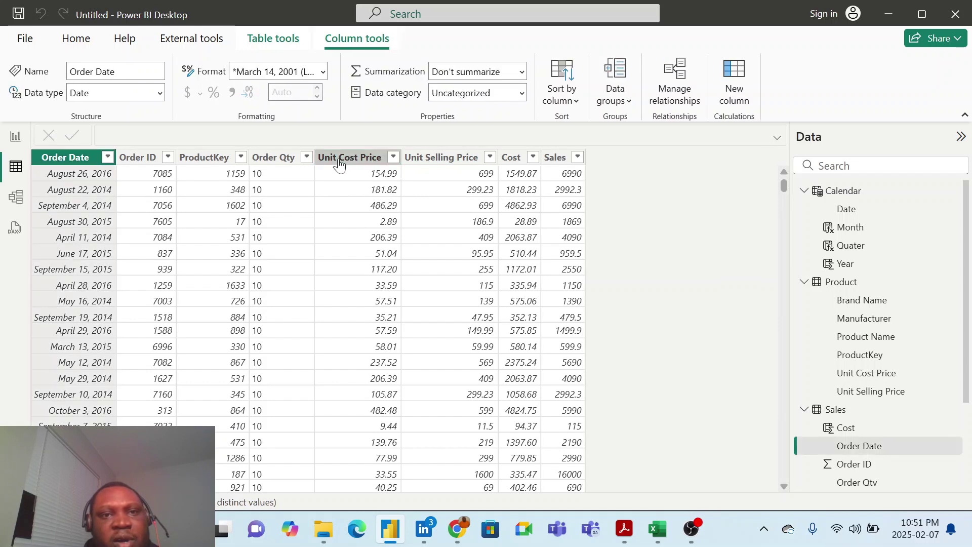
left_click(339, 163)
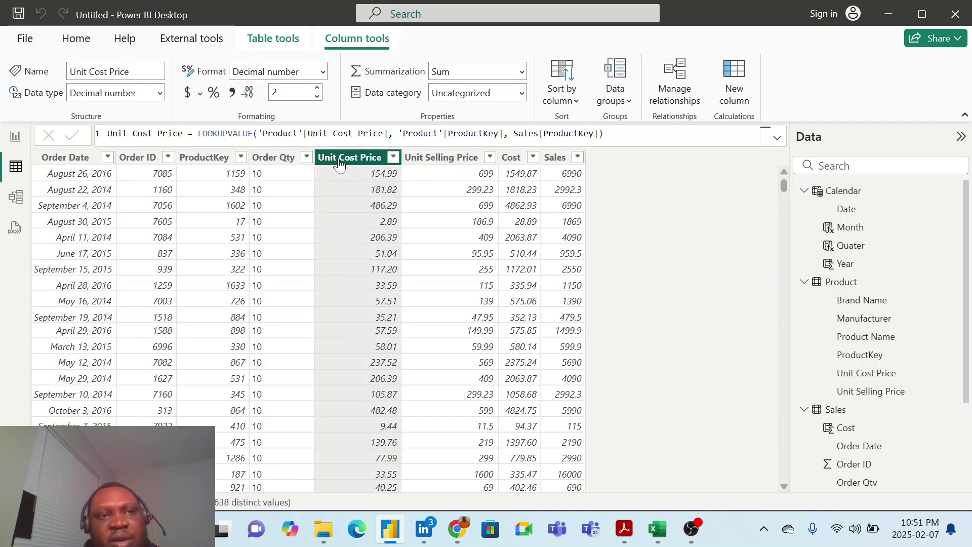
left_click(434, 161)
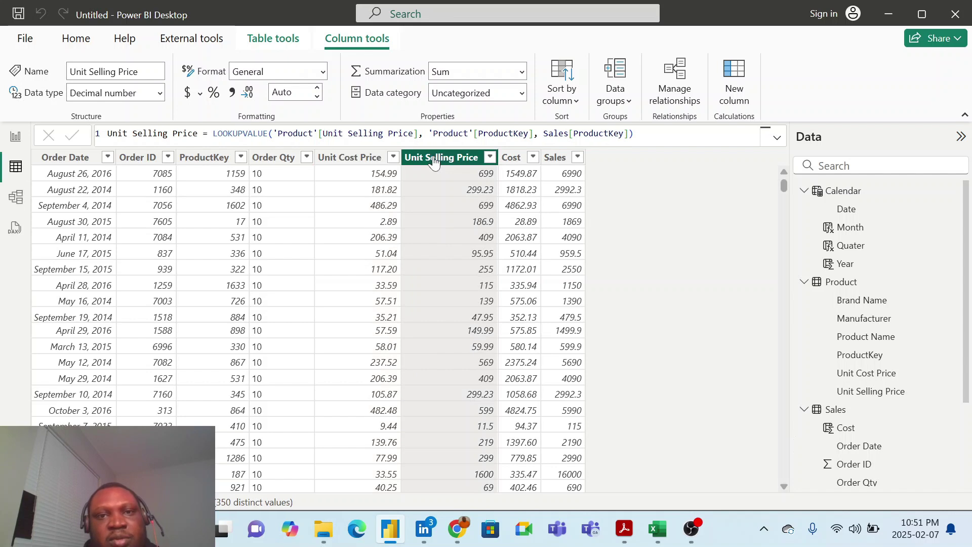
left_click(514, 161)
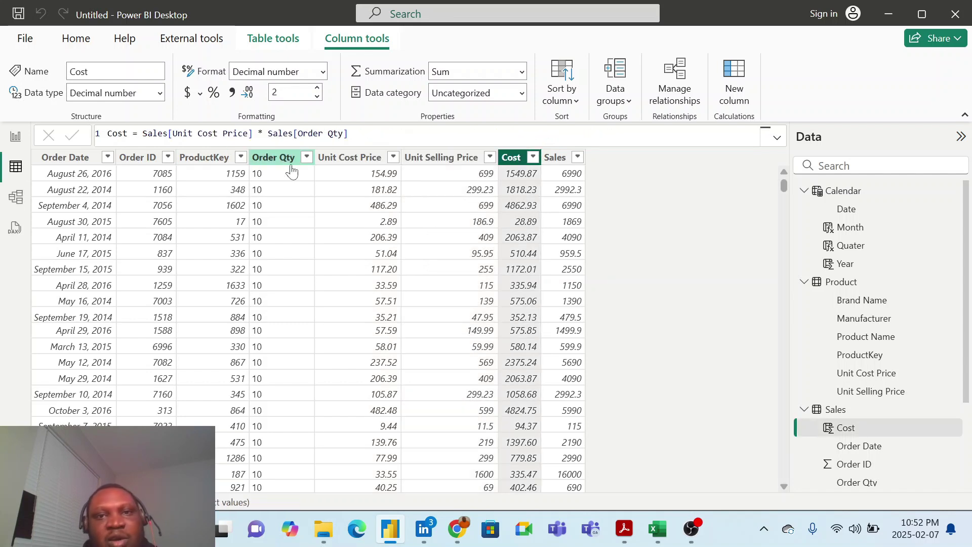
left_click(558, 161)
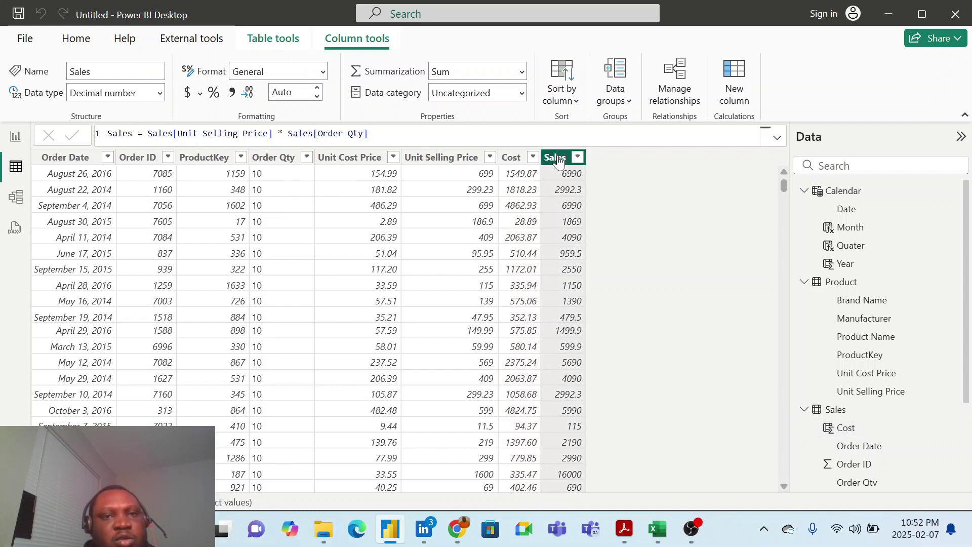
- Delete the Sales and Cost calculated columns from the Sales table
right_click(559, 161)
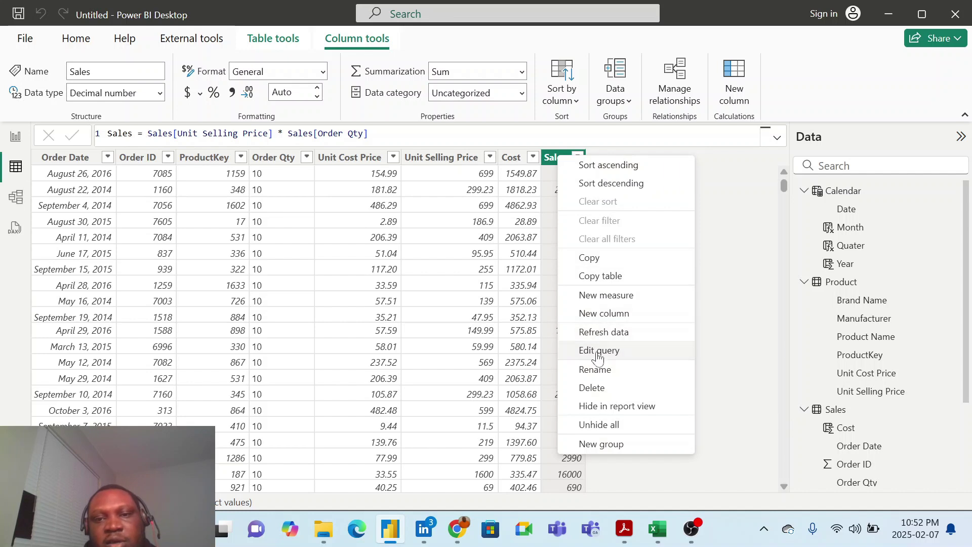
left_click(596, 388)
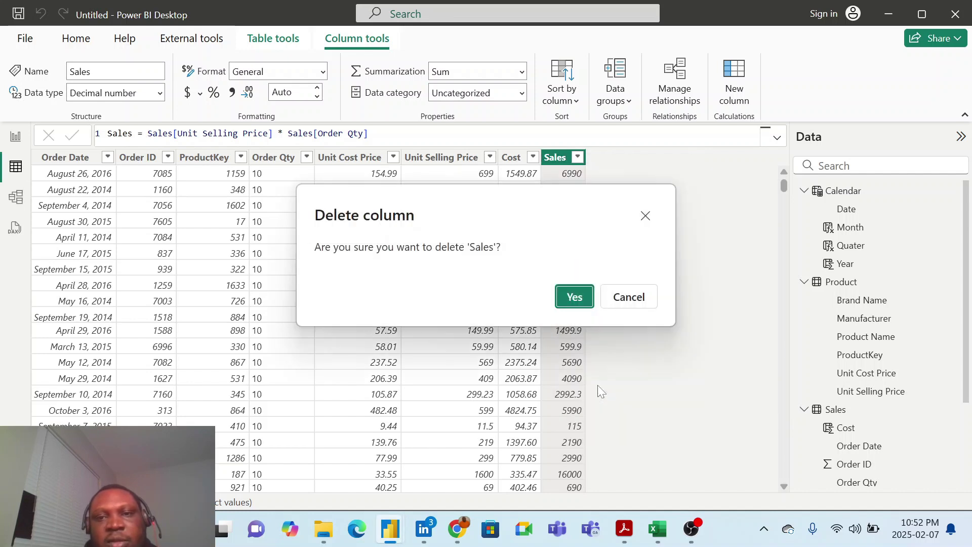
left_click(573, 296)
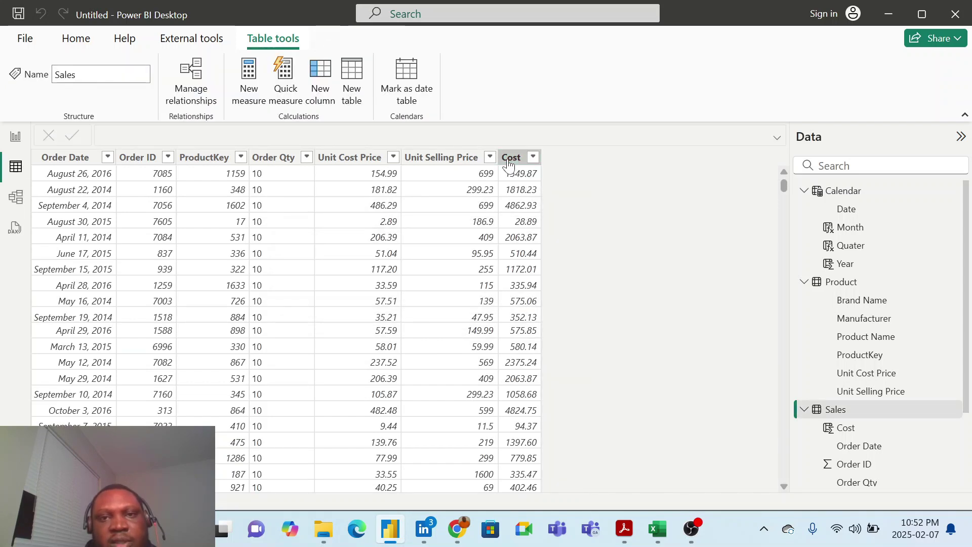
right_click(512, 164)
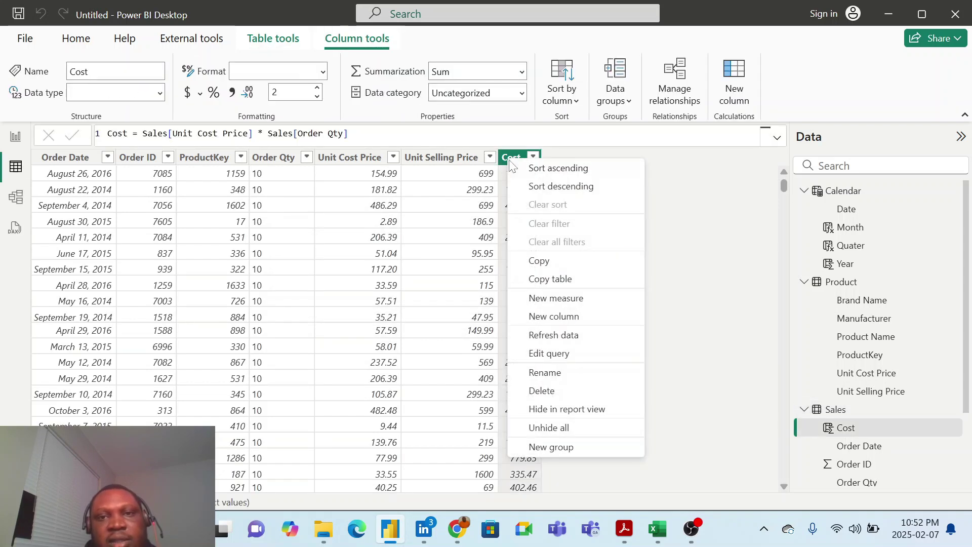
left_click(544, 390)
left_click(564, 305)
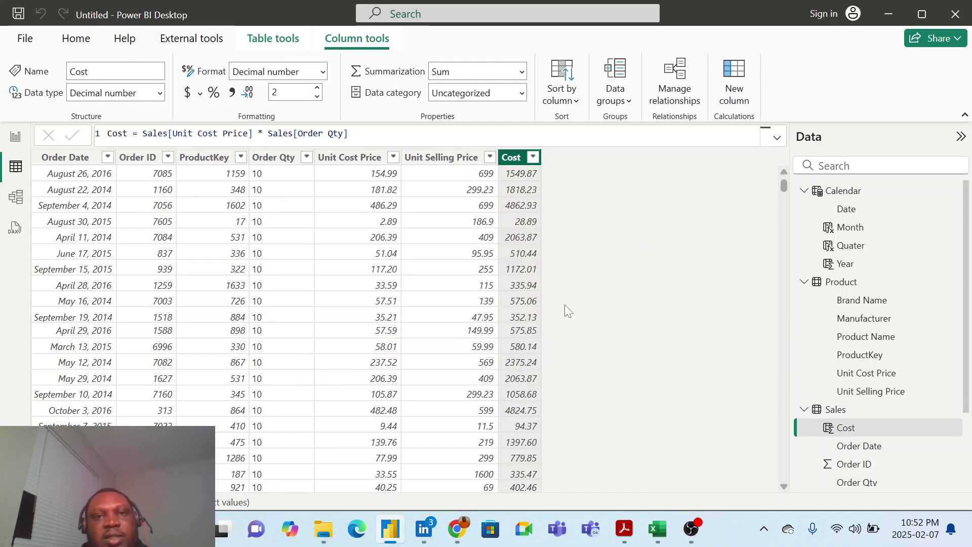
- Delete the Unit Selling Price and Unit Cost Price calculated columns from the Sales table
right_click(434, 162)
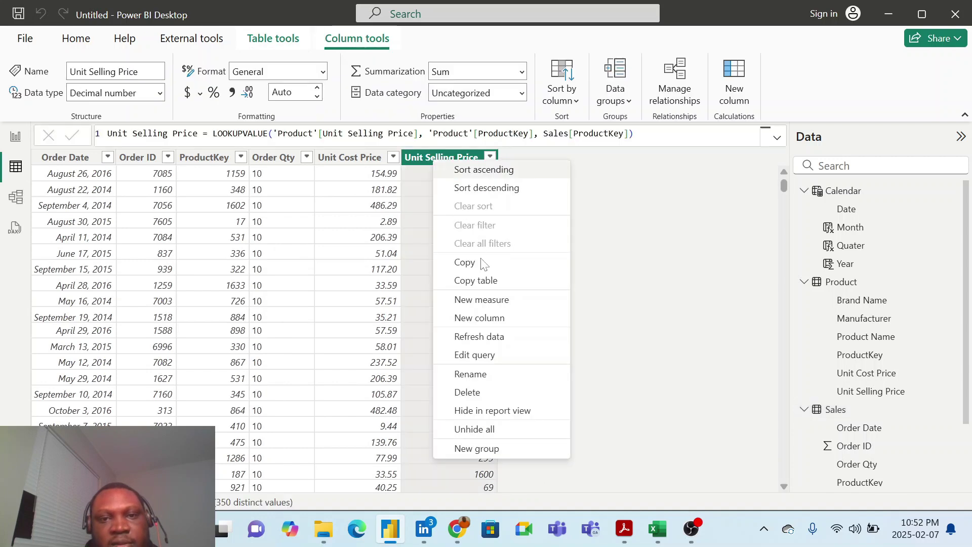
left_click(471, 393)
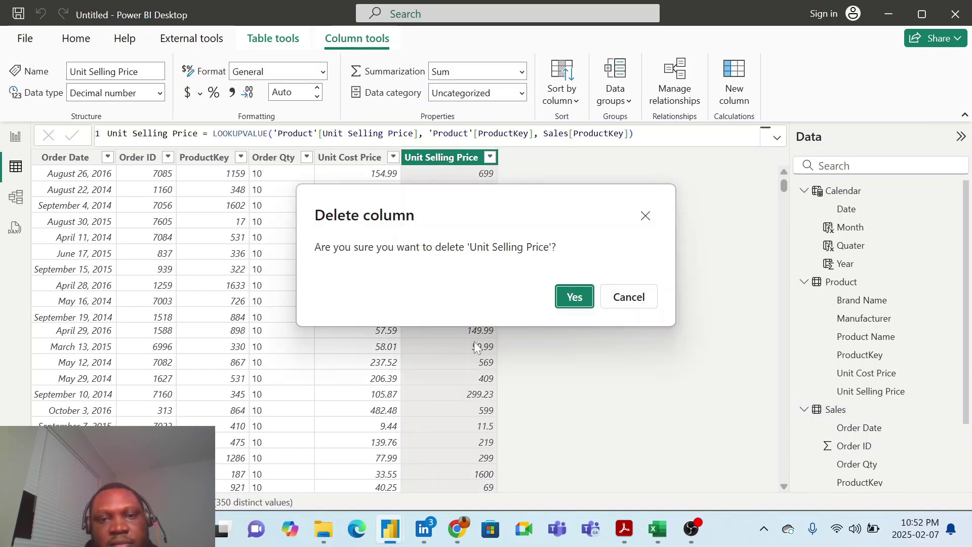
left_click(583, 298)
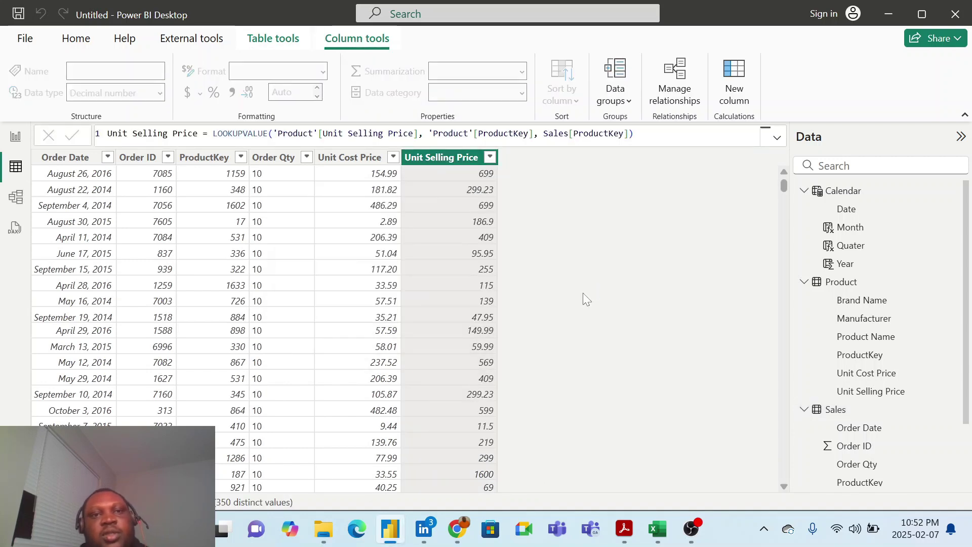
right_click(344, 165)
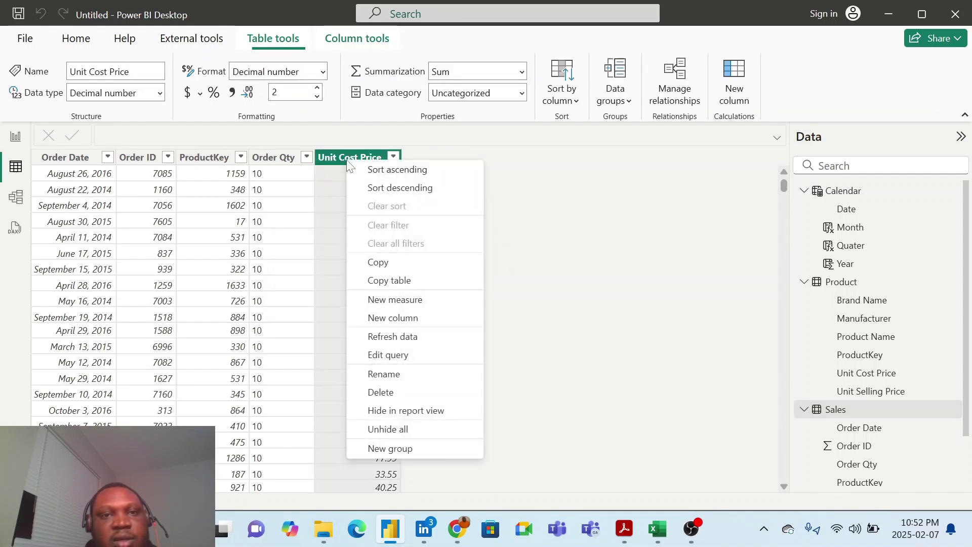
left_click(381, 391)
left_click(571, 297)
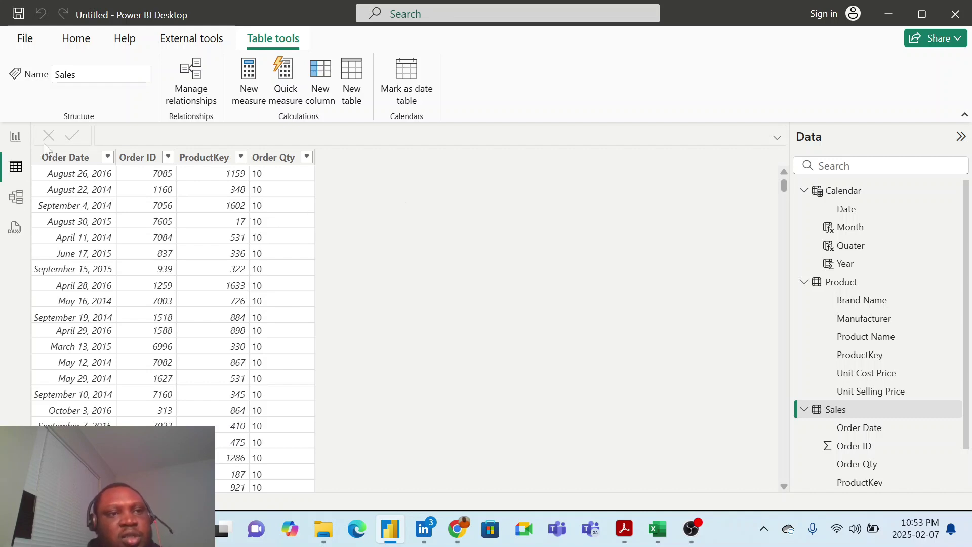
- Return to the report page and repair both broken card visuals by clearing their invalid fields
left_click(15, 138)
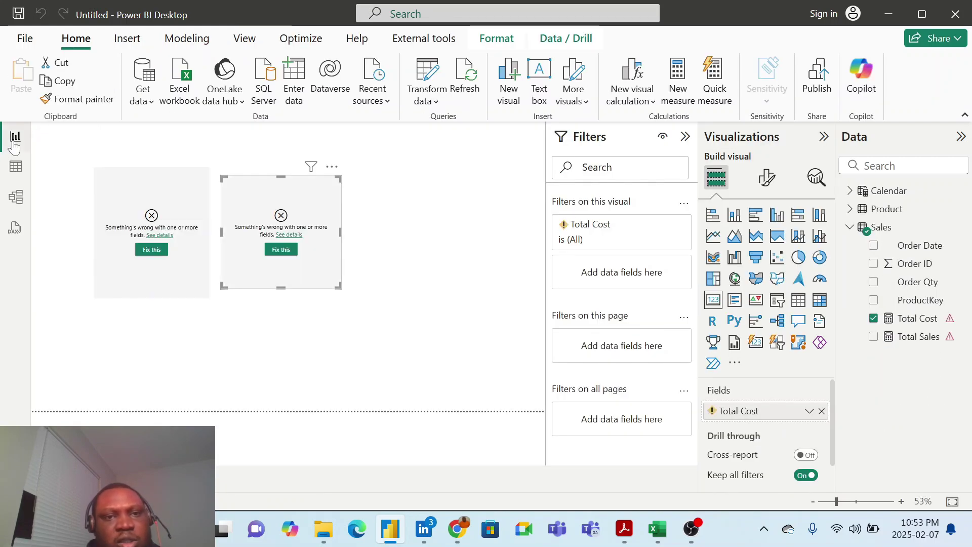
left_click(151, 250)
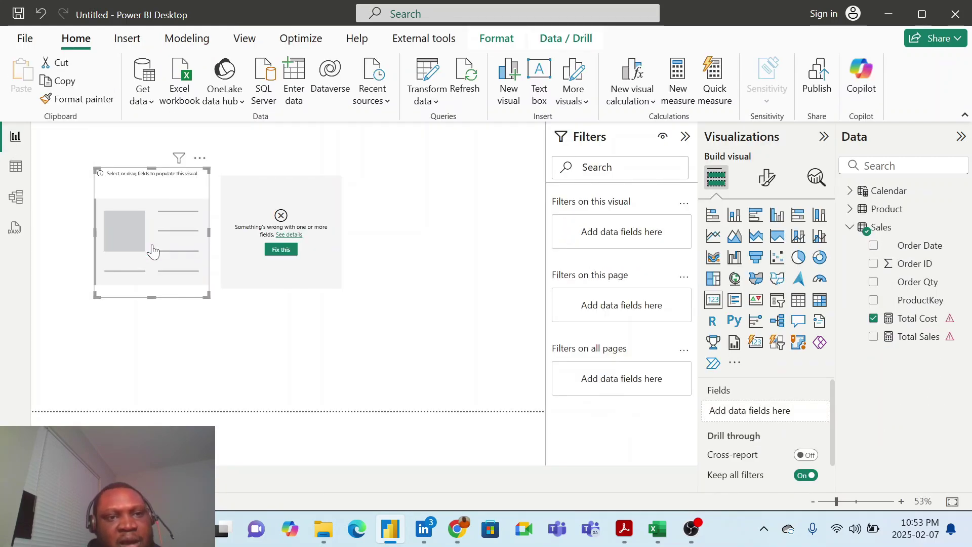
left_click(276, 250)
left_click(172, 223)
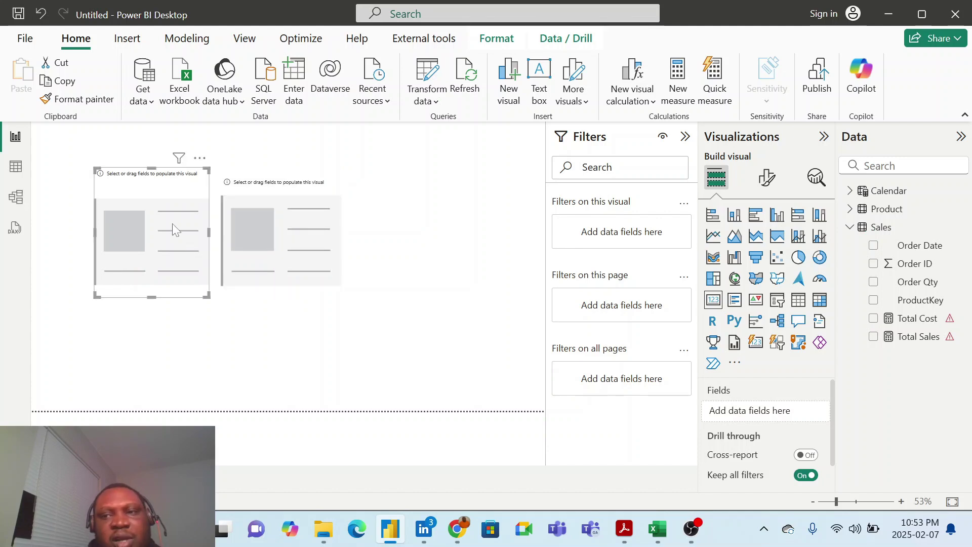
- Delete the broken Total Cost and Total Sales measures from the Sales table in the model
left_click(961, 319)
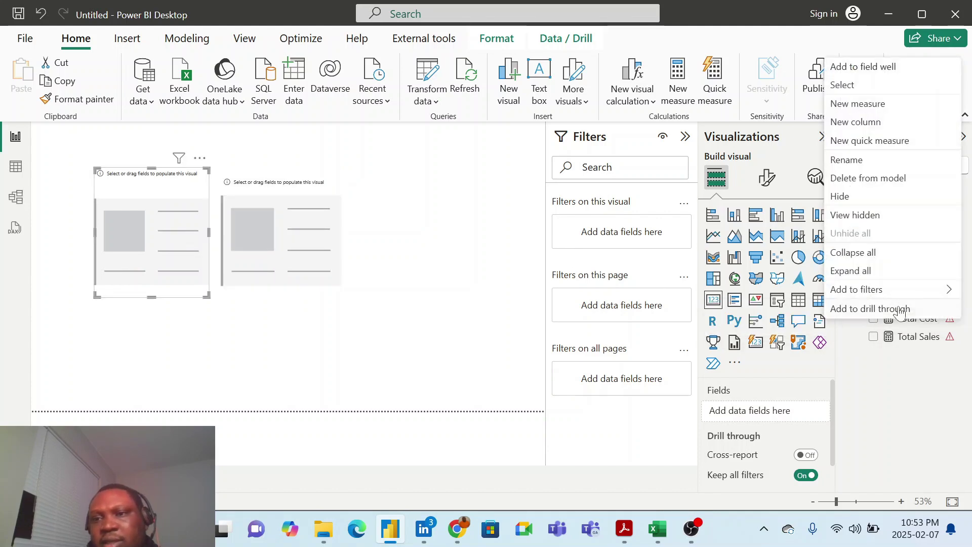
left_click(857, 178)
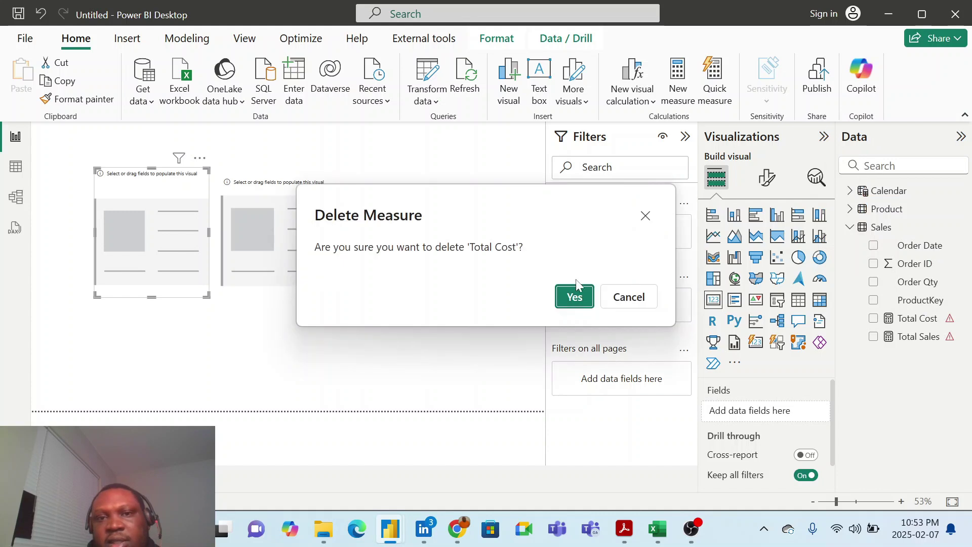
left_click(575, 294)
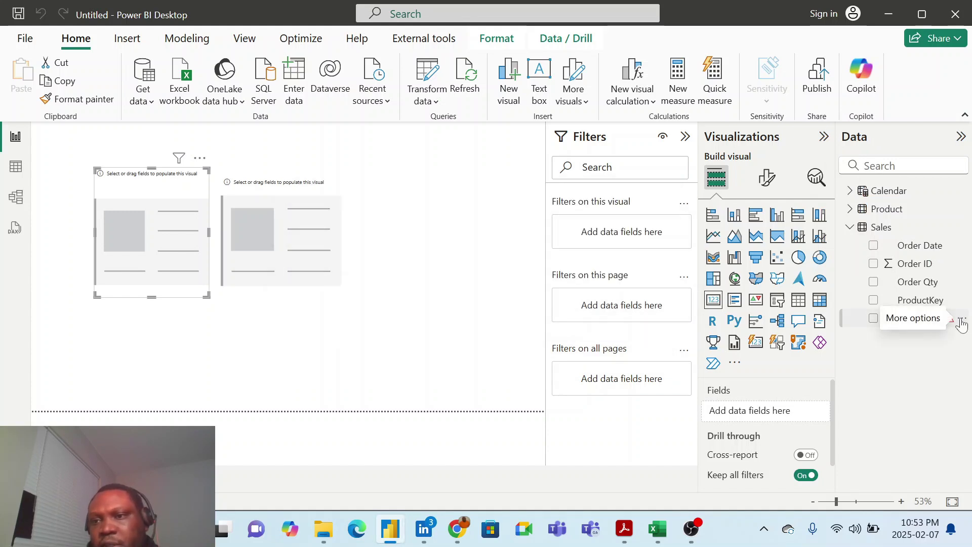
left_click(960, 319)
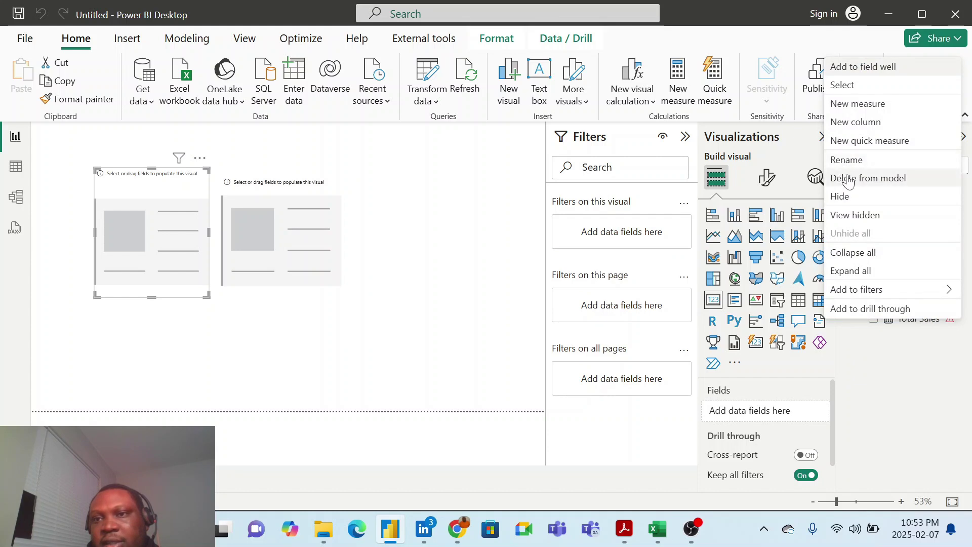
left_click(873, 178)
left_click(575, 297)
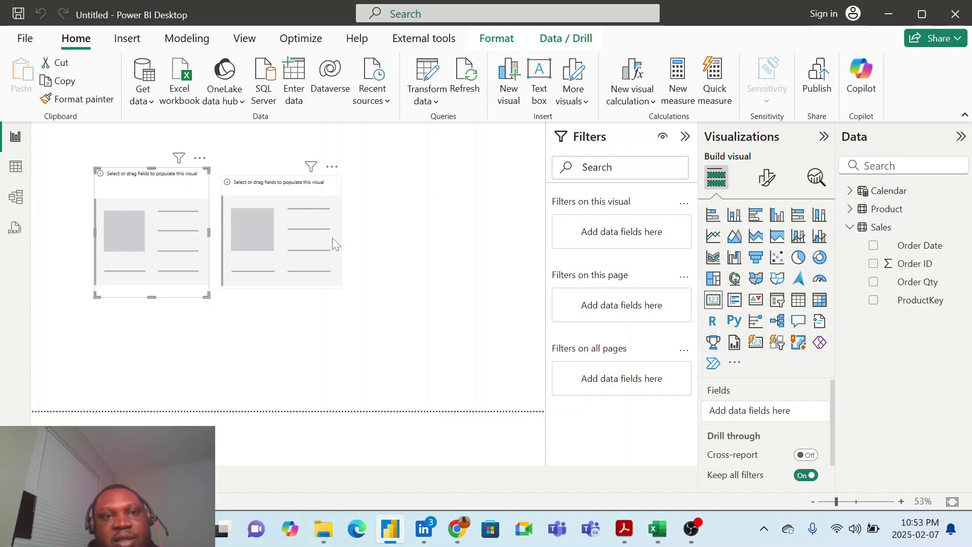
left_click(305, 239)
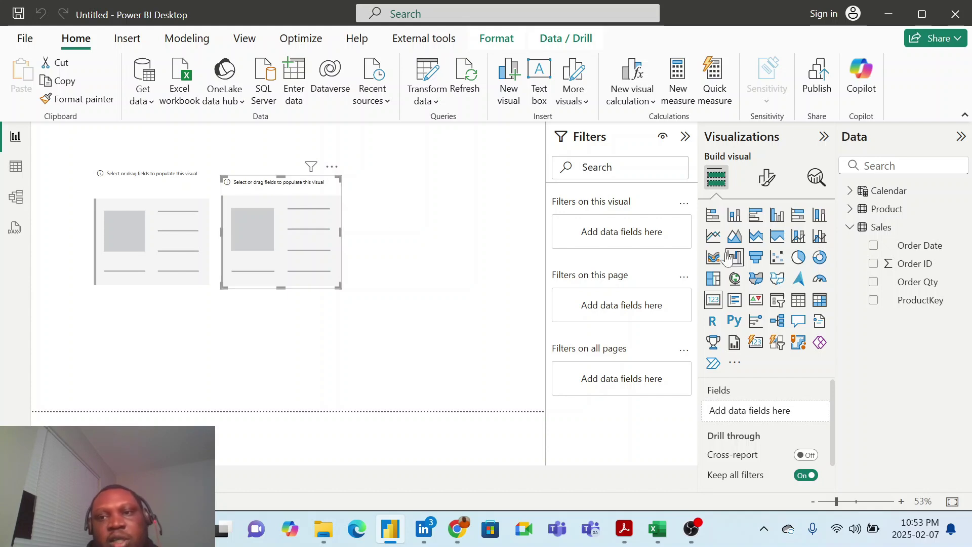
left_click(158, 236)
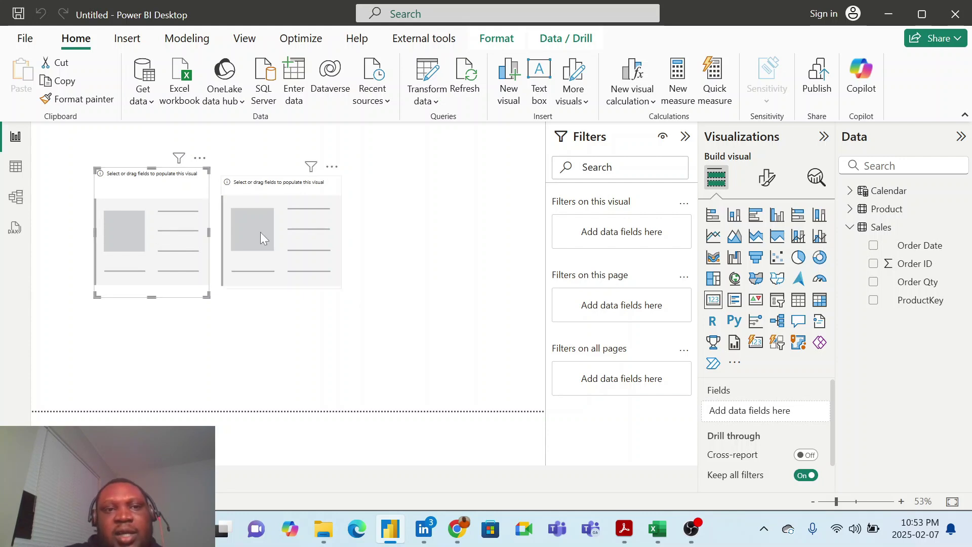
left_click(261, 232)
left_click(162, 226)
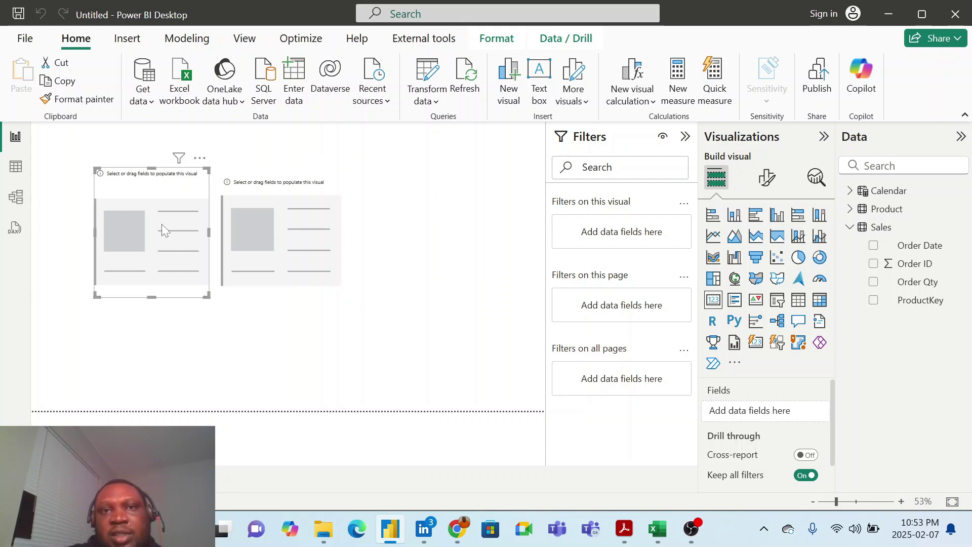
left_click(268, 242)
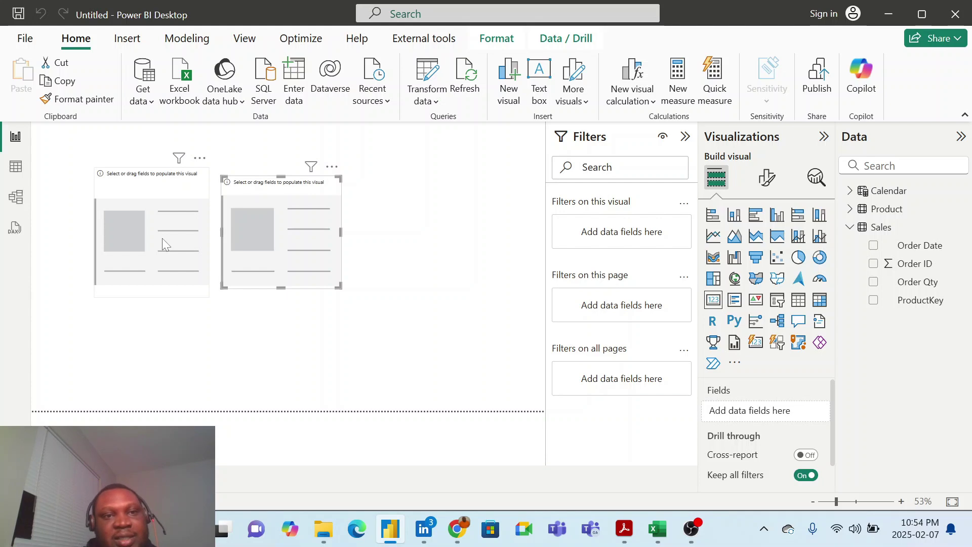
left_click(162, 238)
left_click(278, 242)
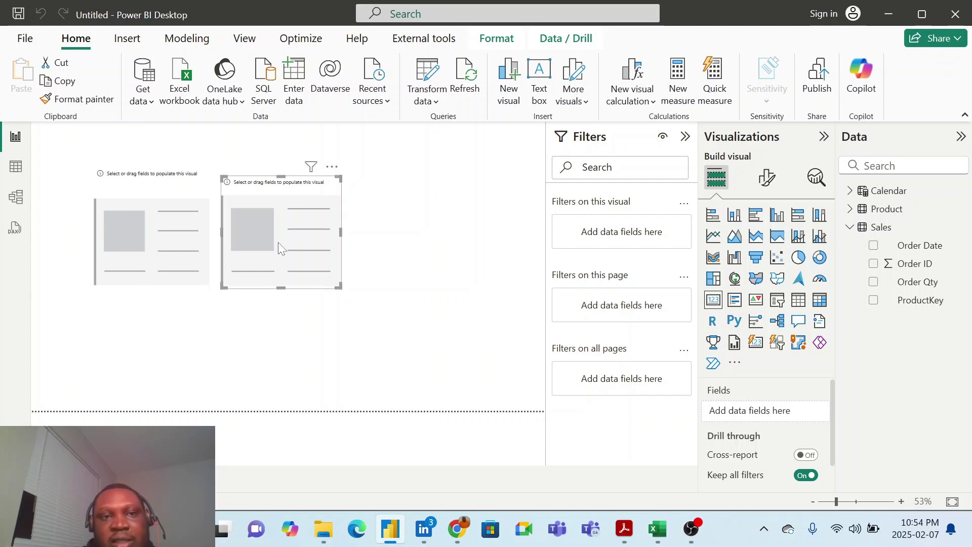
- Create a new measure in the Sales table, beginning its formula with Total Cost = SUMX(Sales, Sales[Order Qty]
left_click(961, 226)
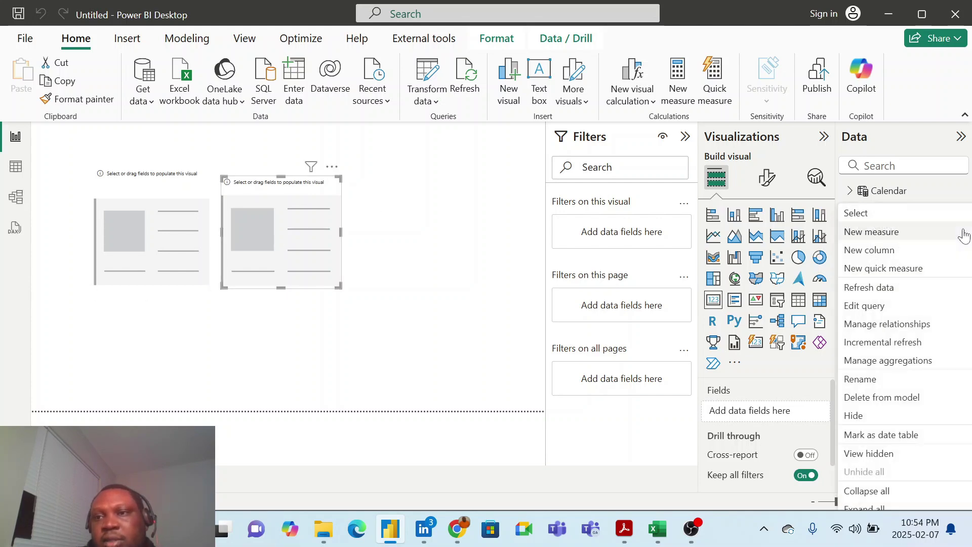
key("Escape")
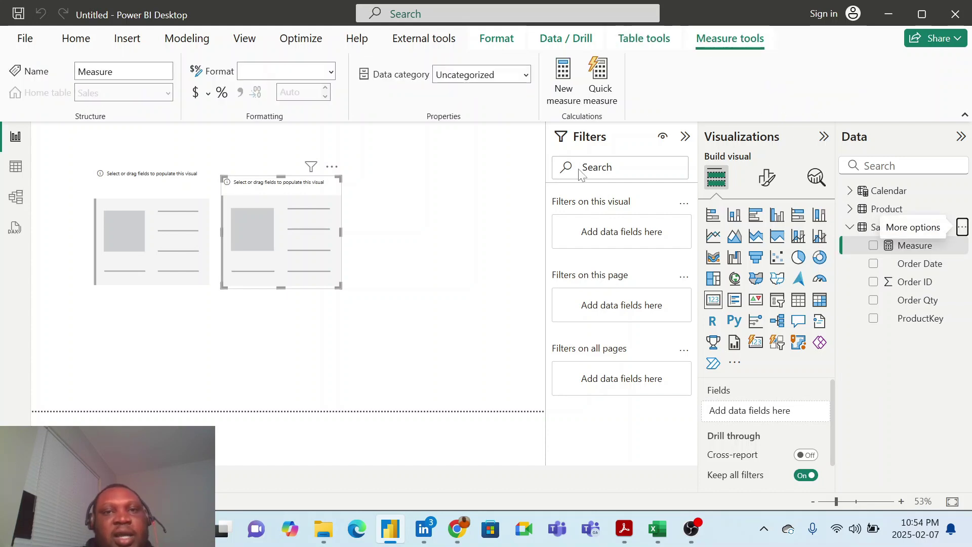
type("T")
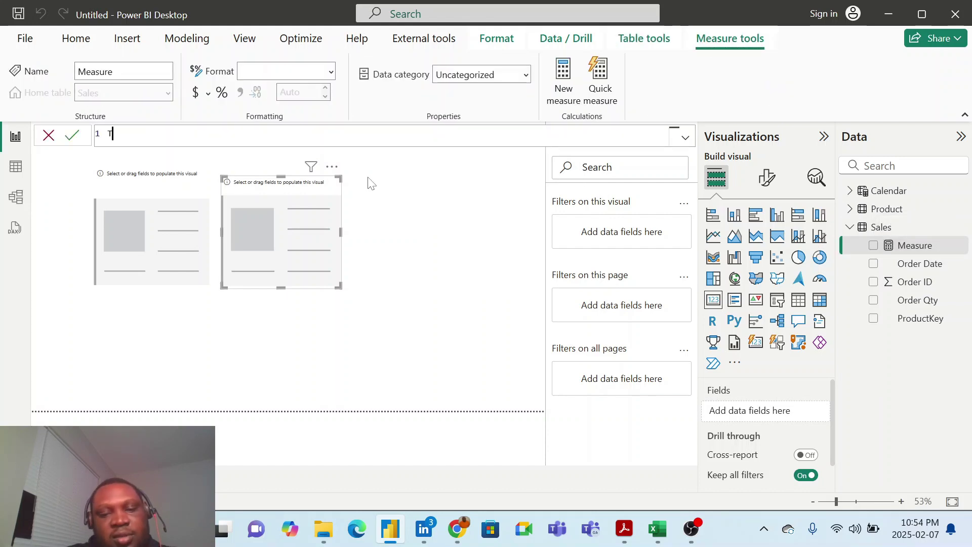
type("otal Cost")
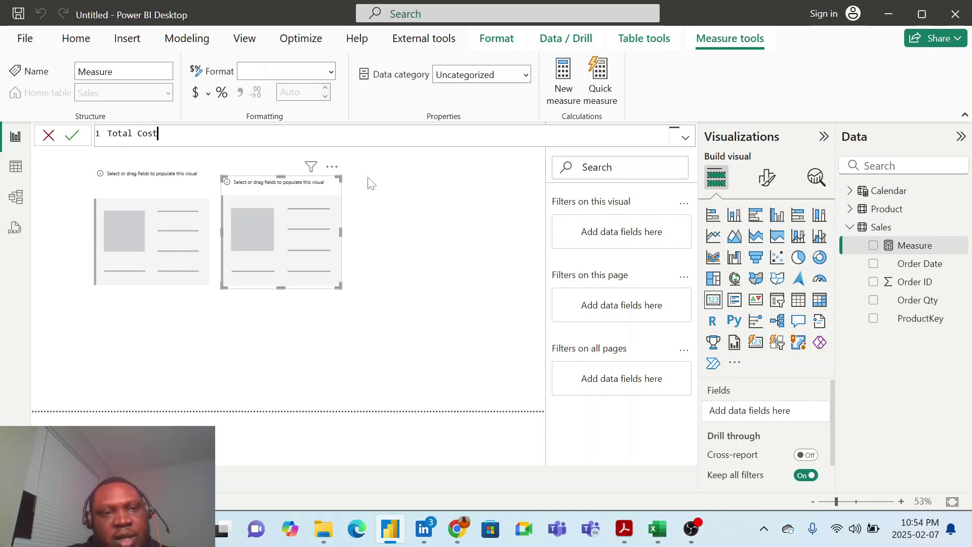
type(" =")
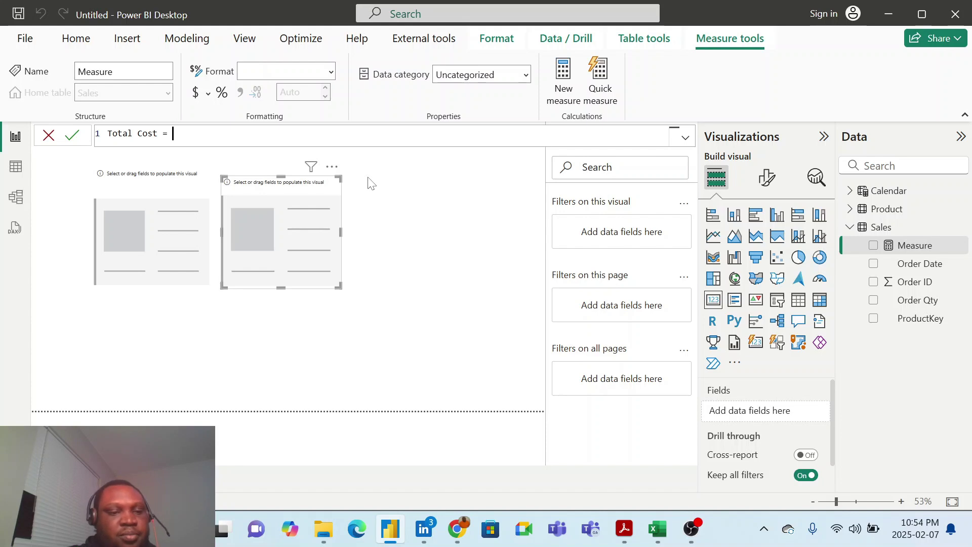
type("s")
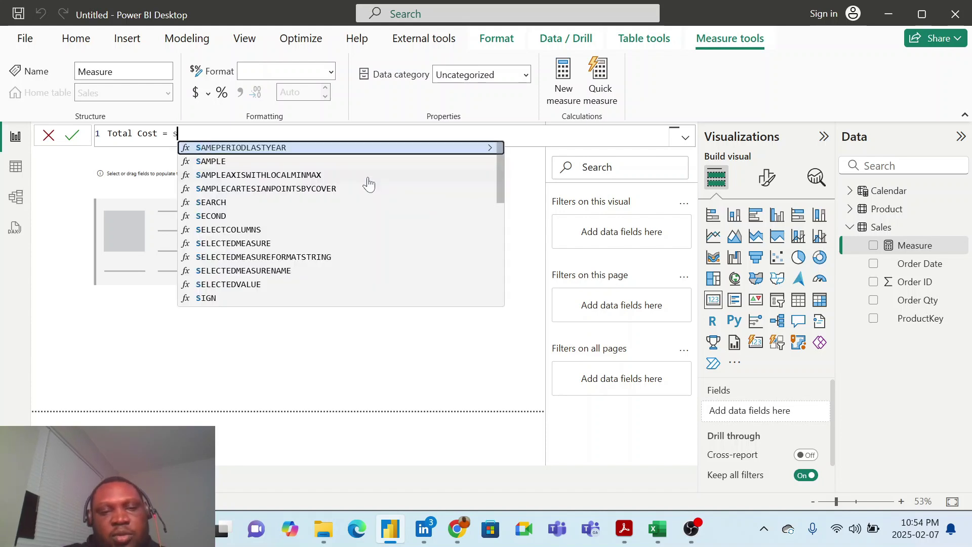
type("umx")
key("Tab")
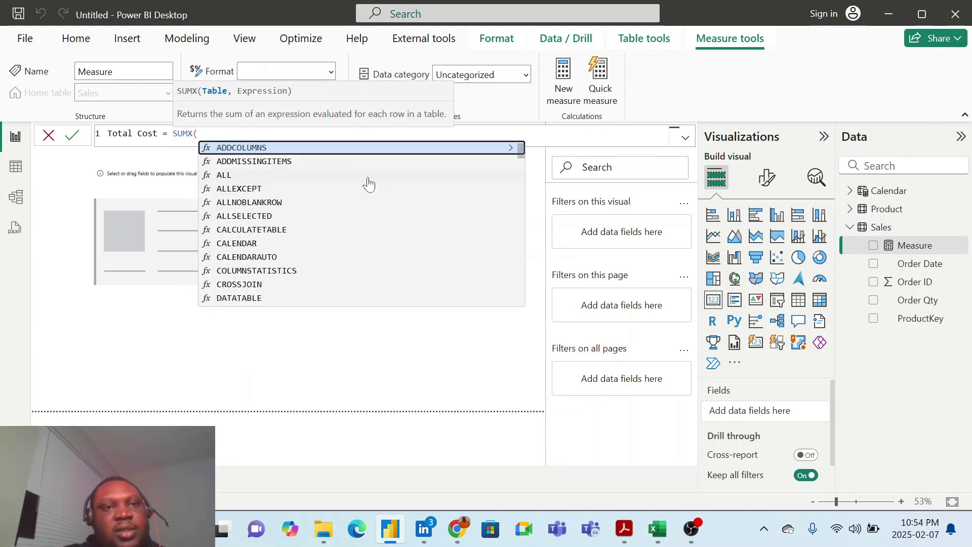
type("Sales")
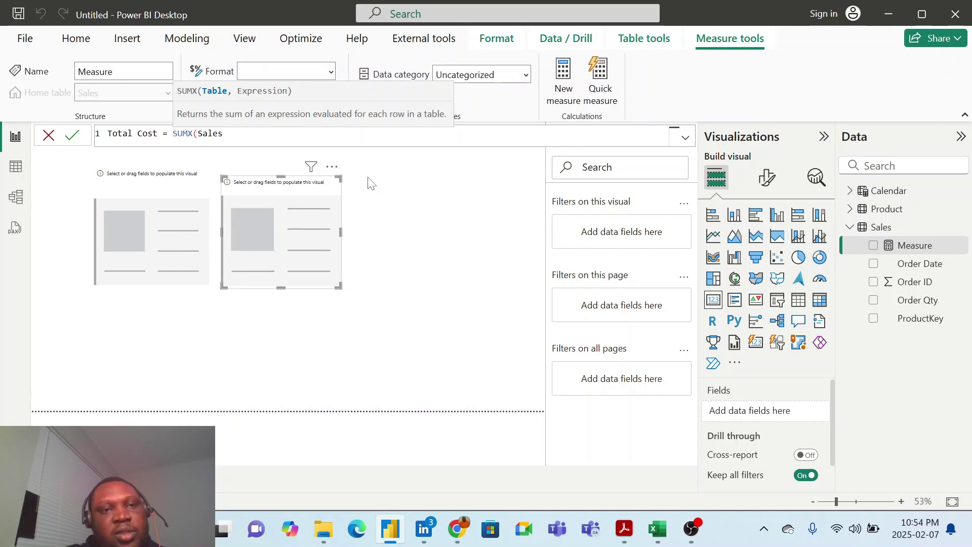
type(",")
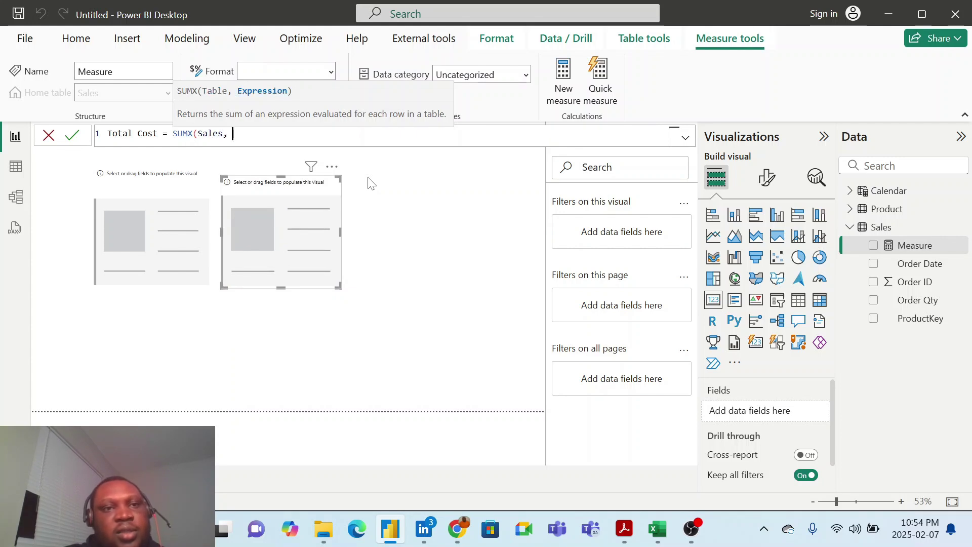
type(" order")
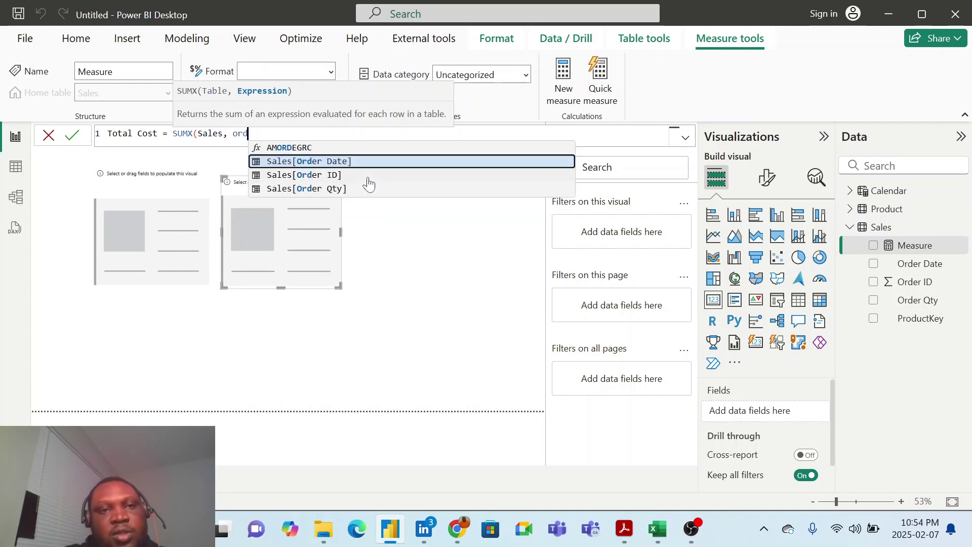
left_click(337, 177)
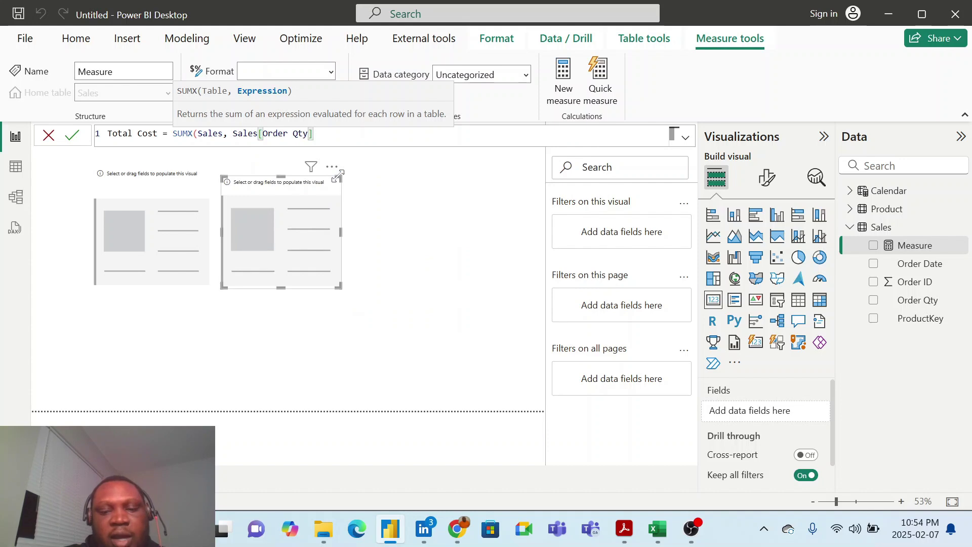
- Complete the Total Cost formula by multiplying the order quantity by RELATED('Product'[Unit Cost Price]), close both functions and commit the measure
type("*")
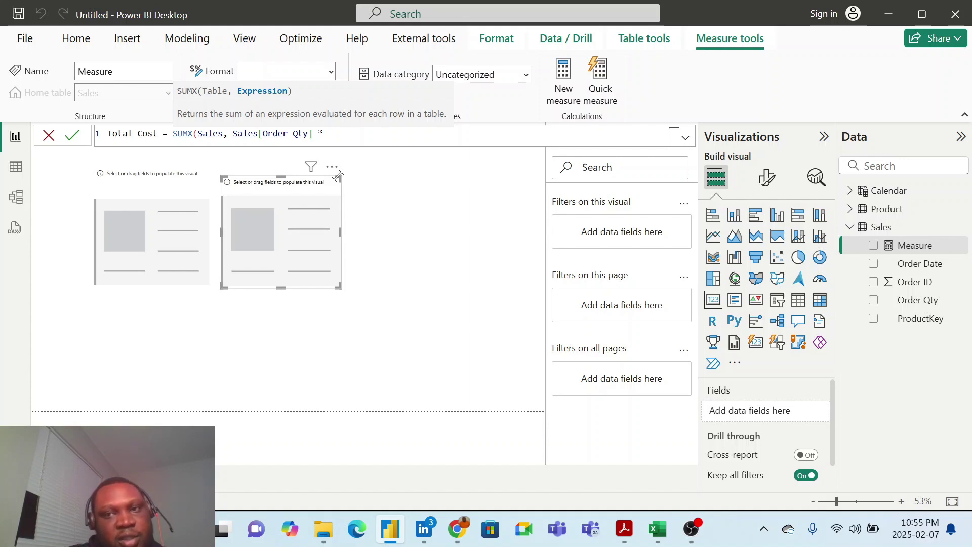
type("re")
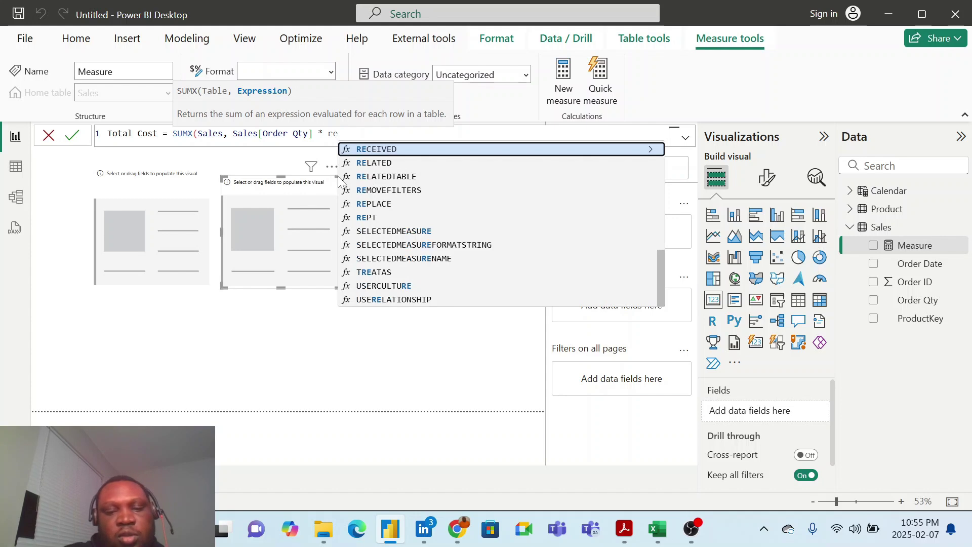
type("lated")
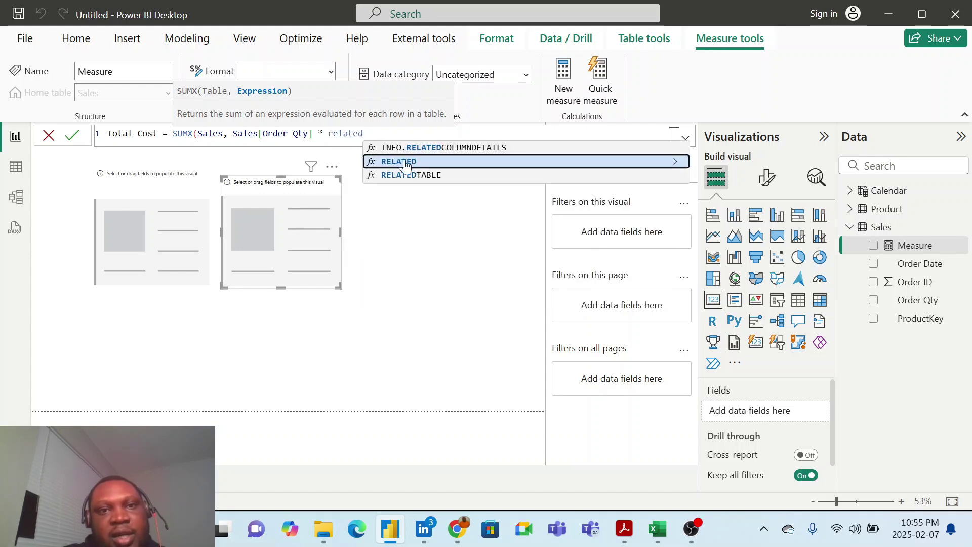
left_click(405, 162)
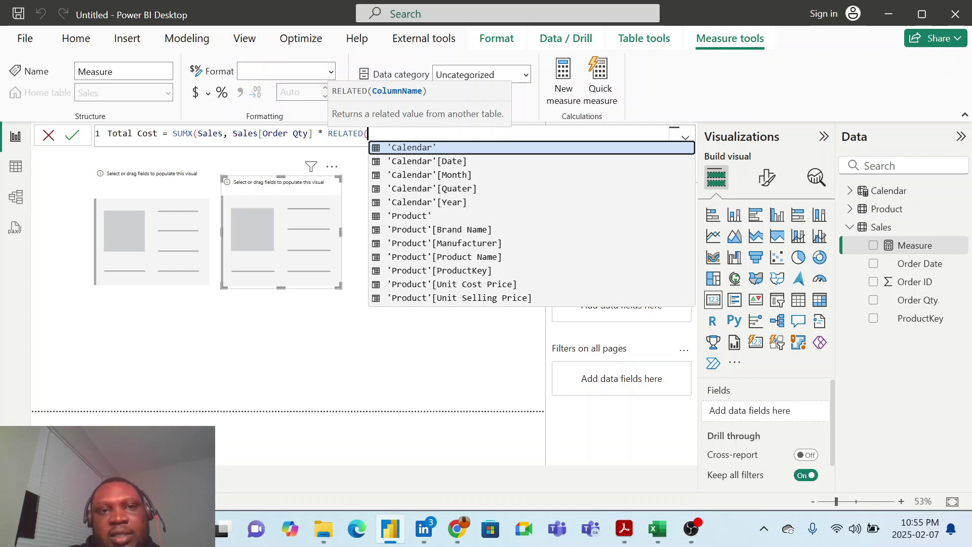
type("uni")
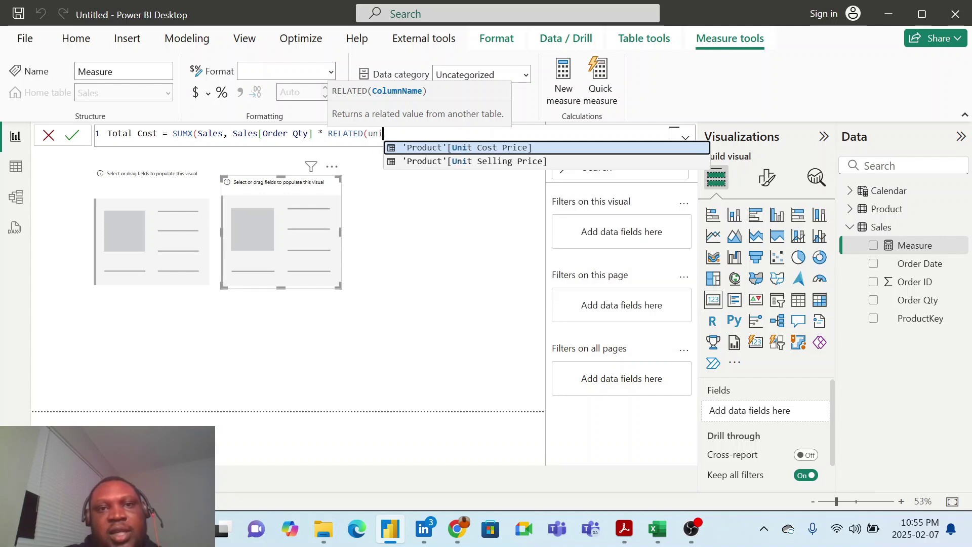
left_click(463, 148)
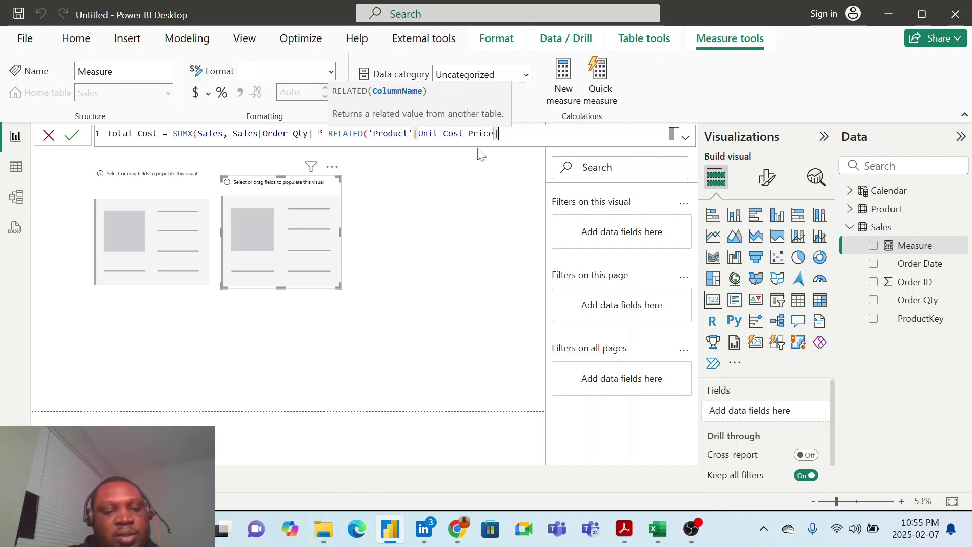
type(")")
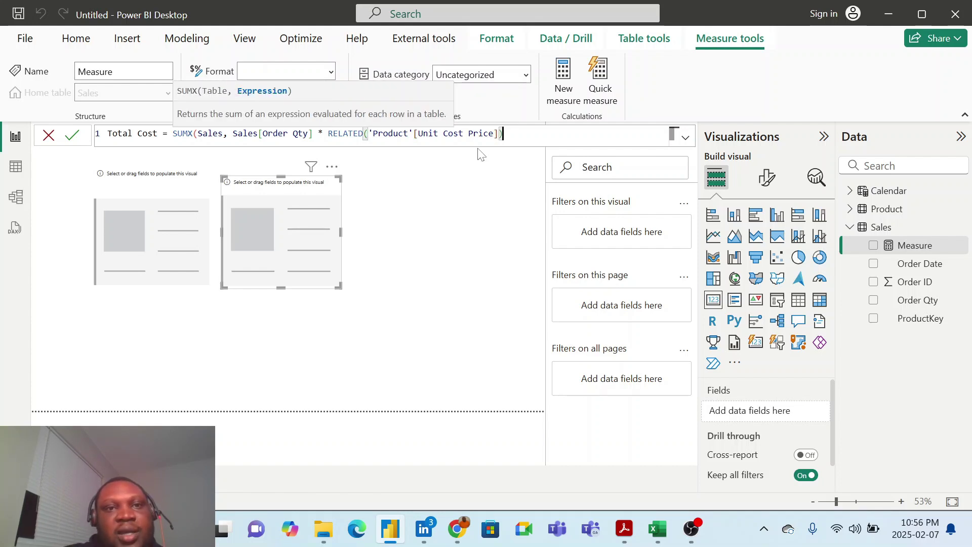
type(")")
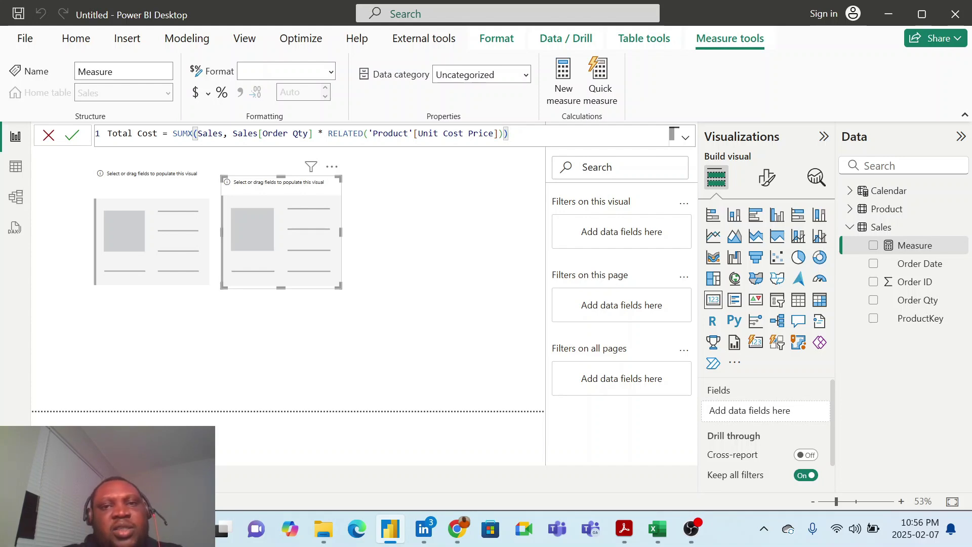
left_click(73, 136)
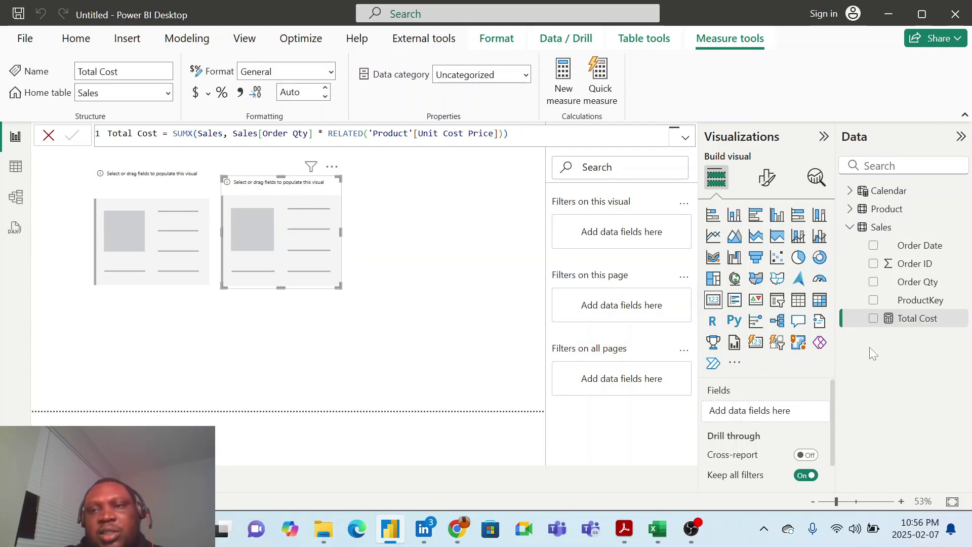
- Assign the new Total Cost measure to the first empty card on the report page and open the measure's formula
left_click_drag(917, 320, 144, 261)
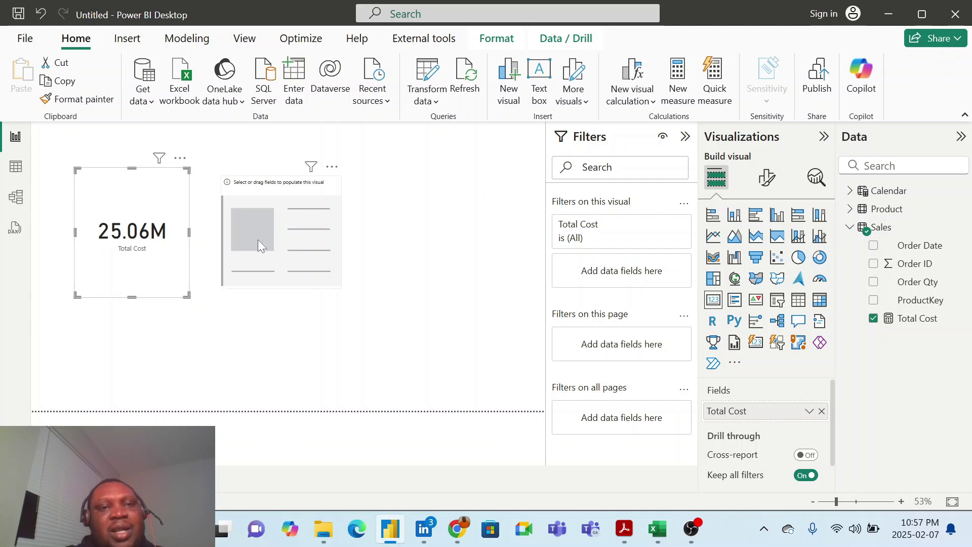
left_click(936, 325)
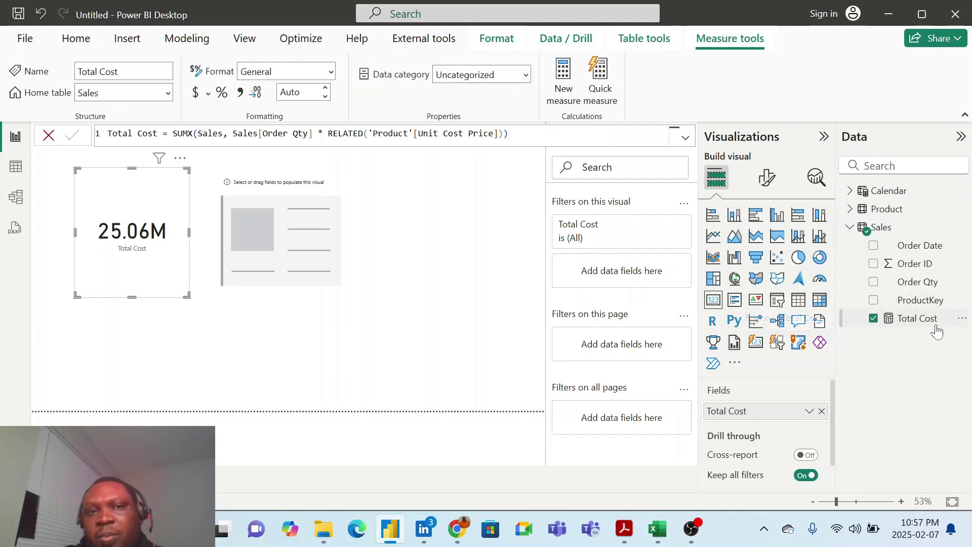
- Copy the Total Cost formula into a new measure in the Sales table and rename that measure Total Sales
left_click_drag(508, 133, 92, 142)
key("ctrl+c")
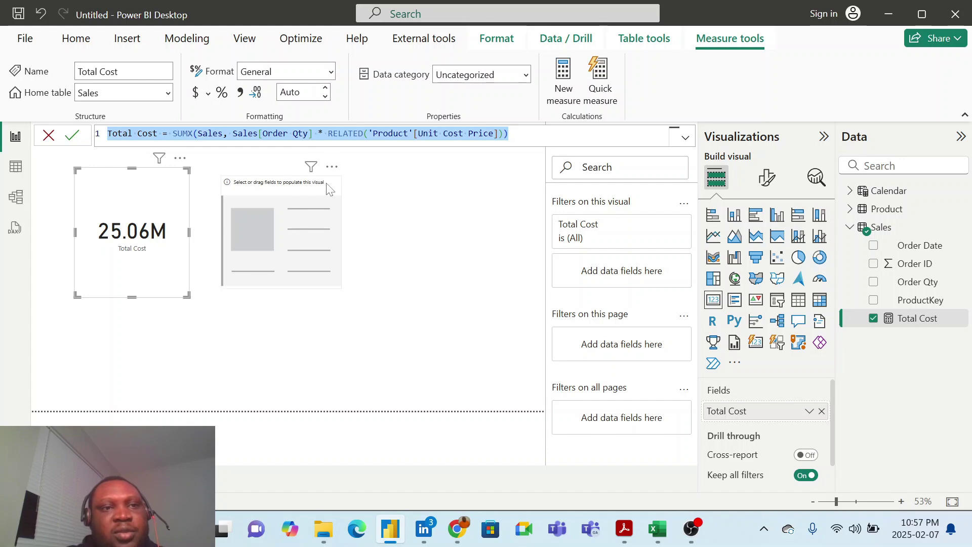
left_click(560, 97)
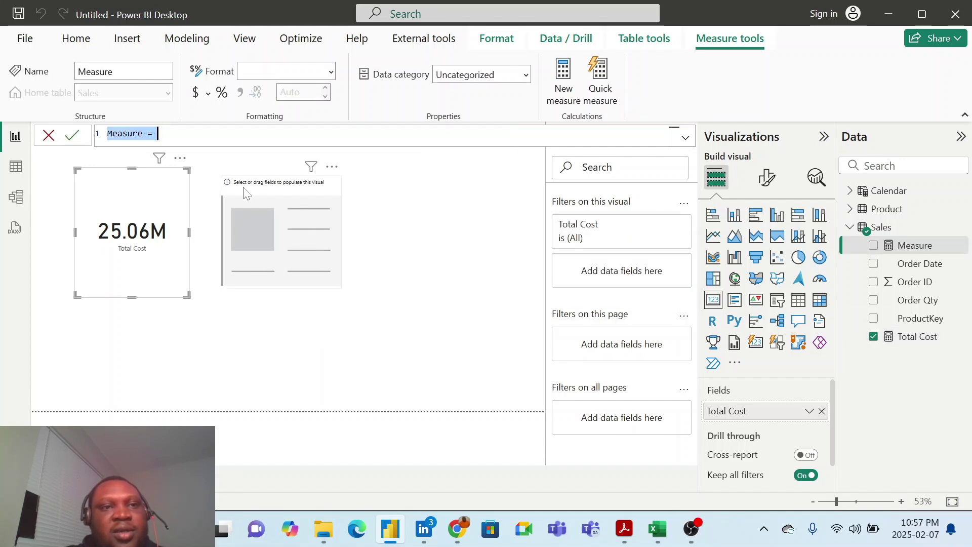
key("ctrl+v")
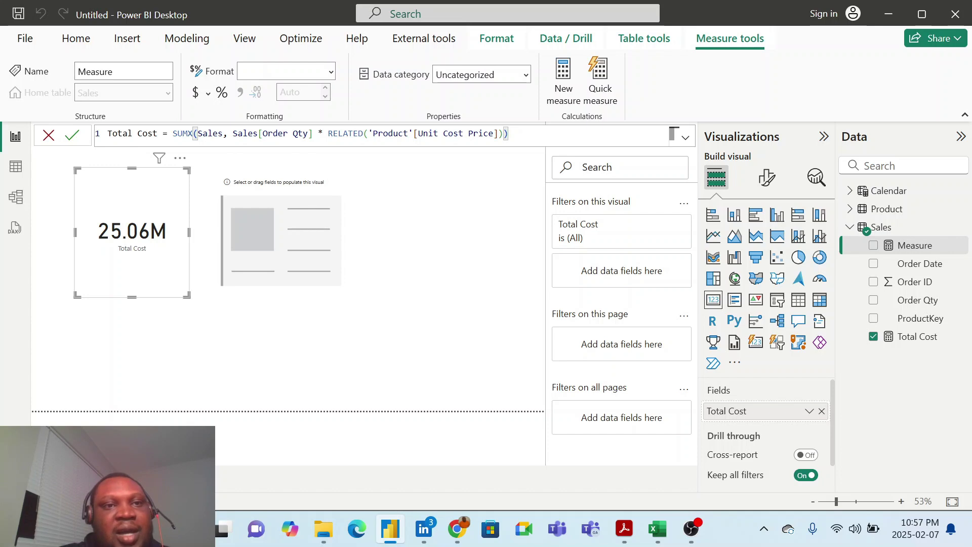
double_click(147, 133)
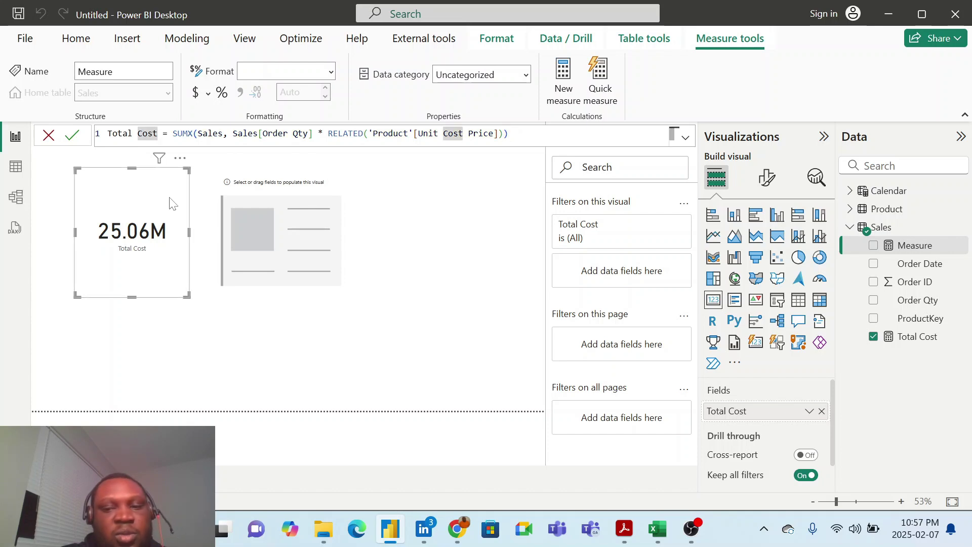
key("BackSpace")
type("Sales")
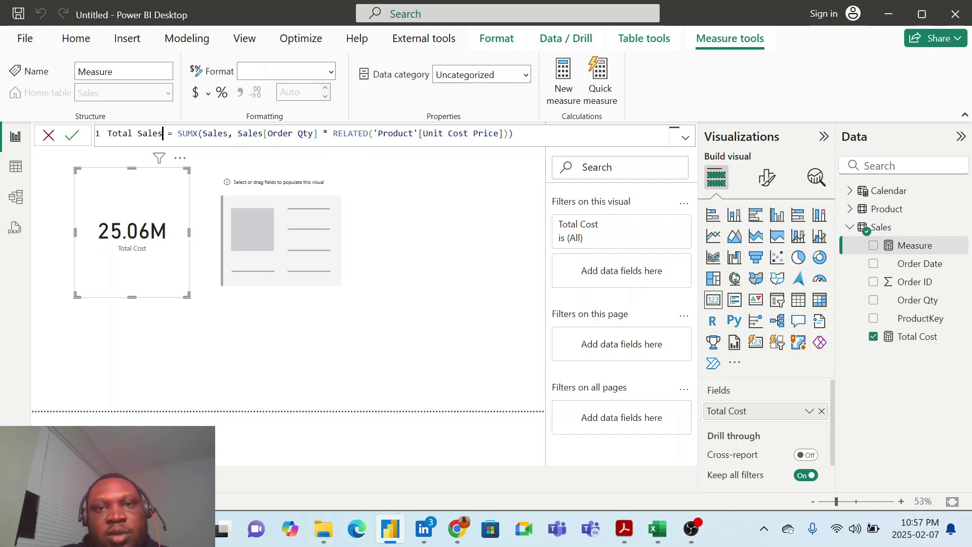
- Replace the cost price column in the Total Sales formula with 'Product'[Unit Selling Price] and commit the measure
left_click(503, 133)
key("BackSpace")
key("BackSpace")
key("BackSpace")
key("BackSpace")
key("BackSpace")
key("BackSpace")
key("BackSpace")
key("BackSpace")
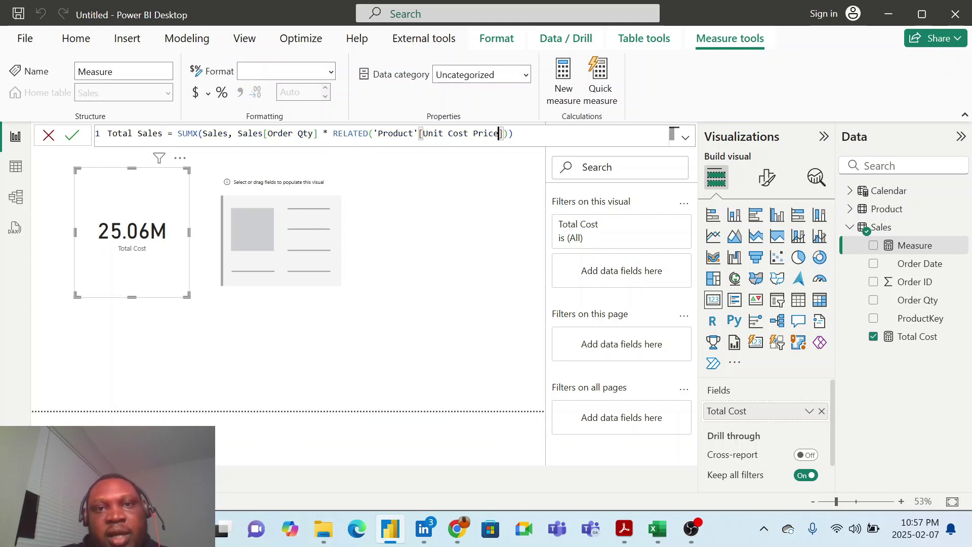
key("BackSpace")
key("BackSpace")
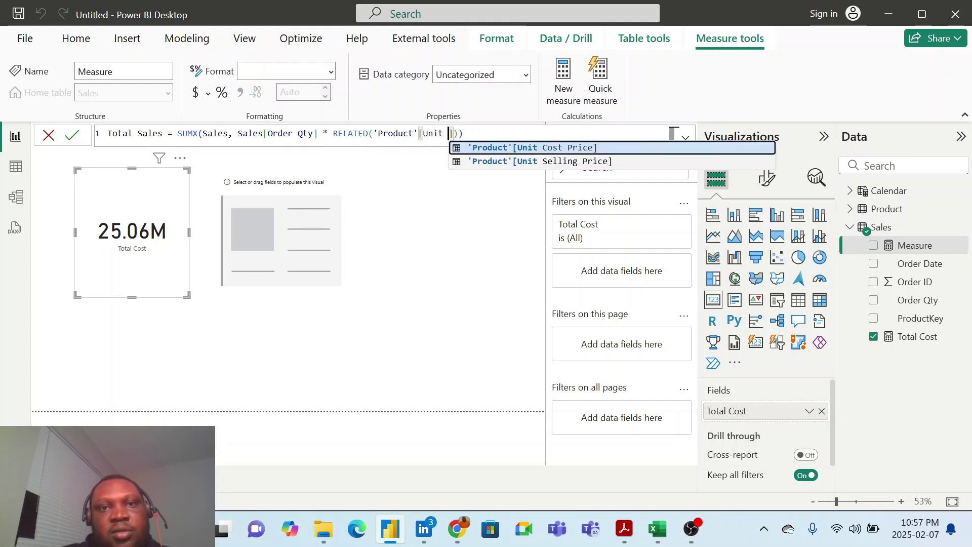
left_click(537, 160)
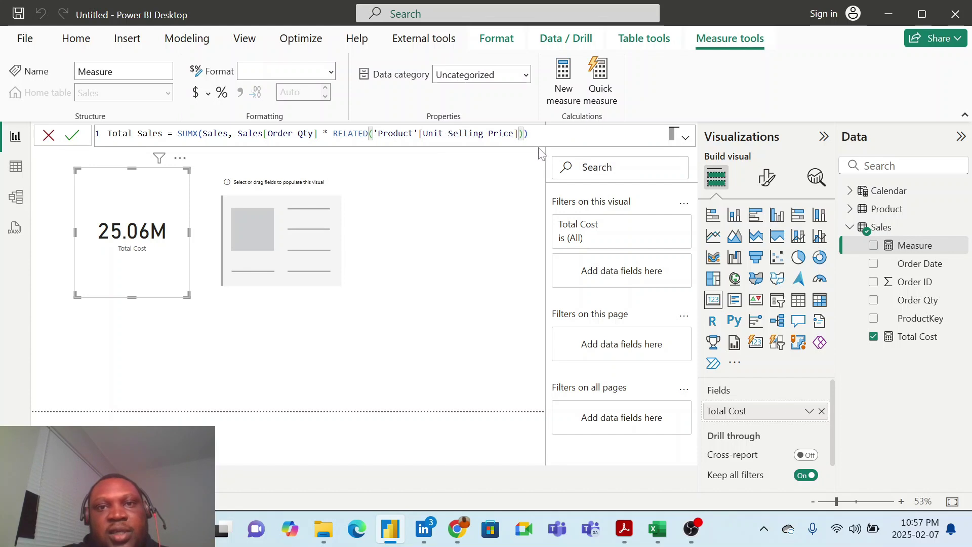
key("End")
left_click(73, 135)
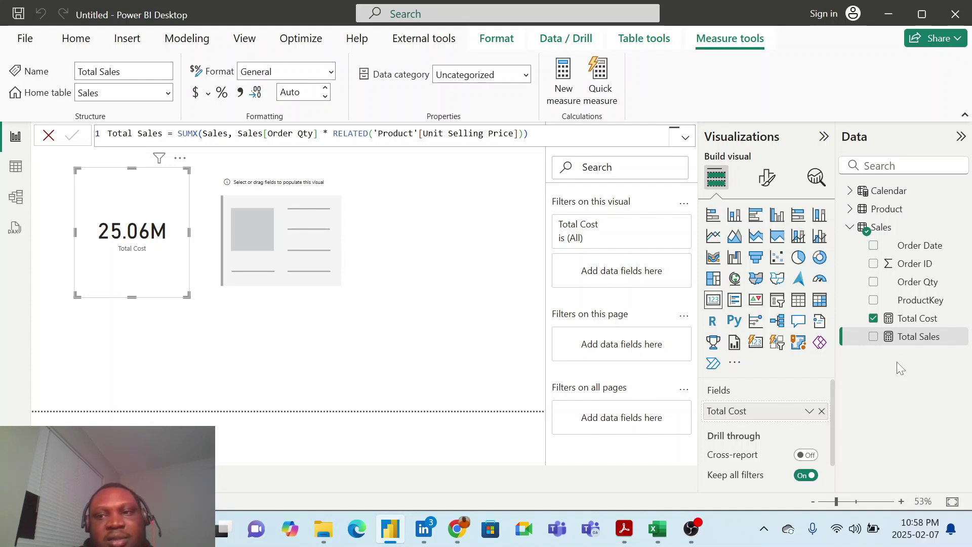
- Assign Total Sales to the empty card and move both cards side by side into the report page's upper-left corner
left_click_drag(929, 336, 306, 235)
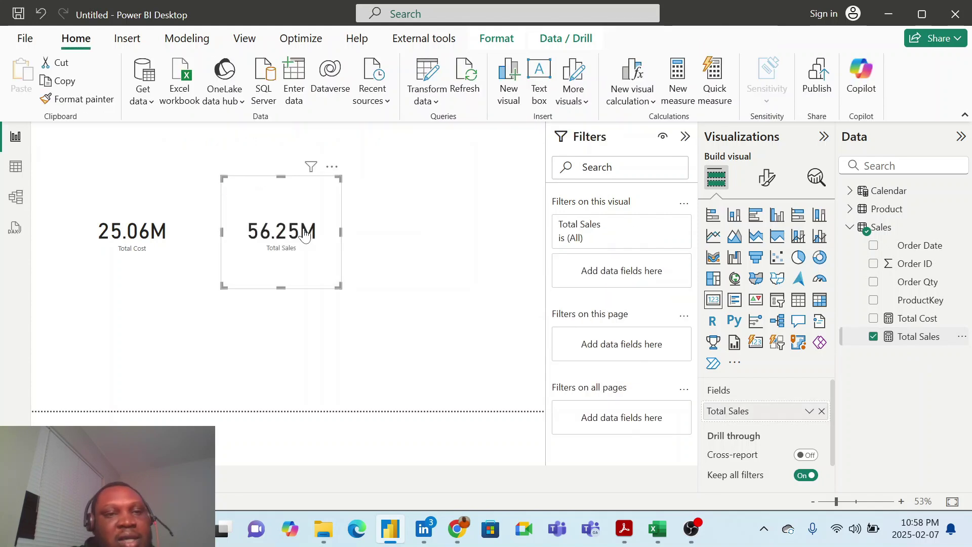
left_click_drag(152, 240, 103, 178)
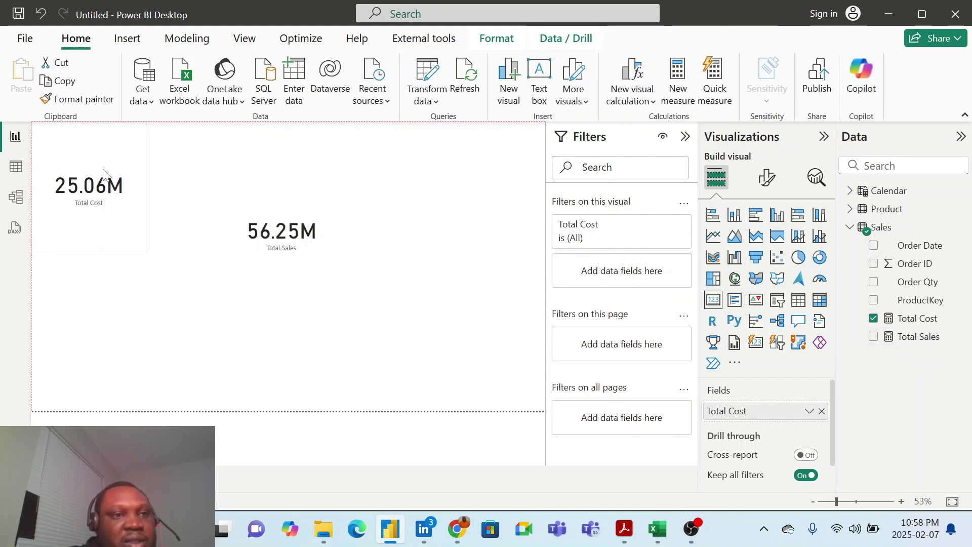
left_click(271, 245)
left_click_drag(282, 258, 200, 193)
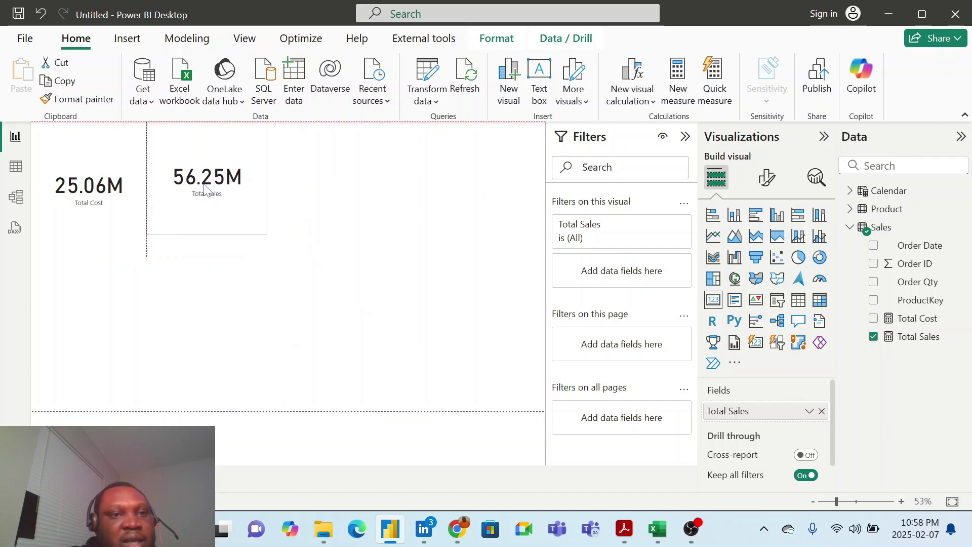
left_click(353, 219)
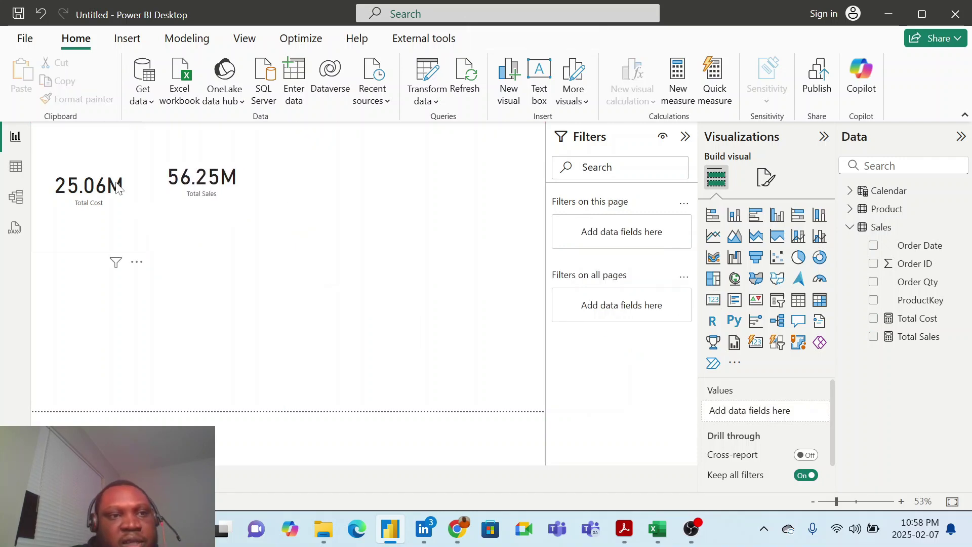
- Shorten the Total Cost card to match the height of the Total Sales card
left_click(89, 248)
left_click_drag(89, 256, 87, 231)
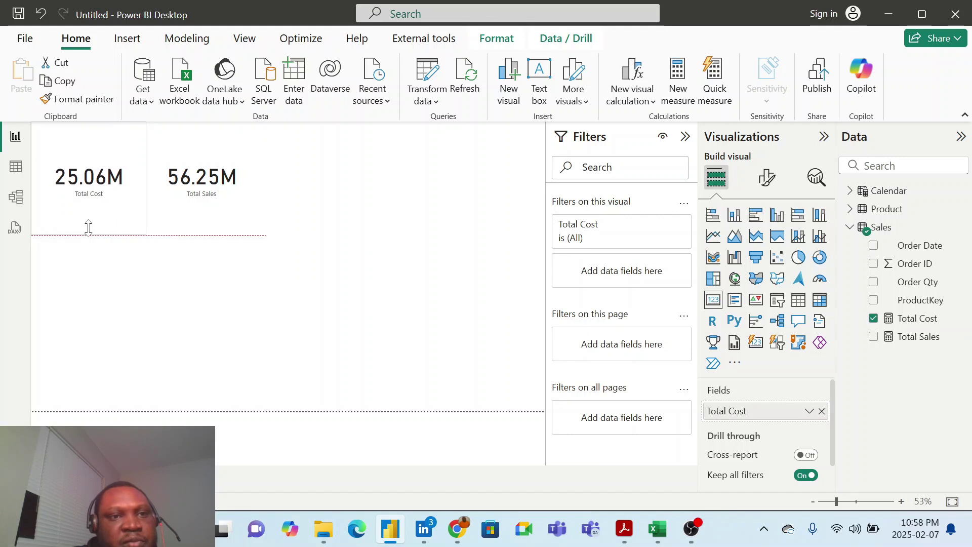
left_click(324, 253)
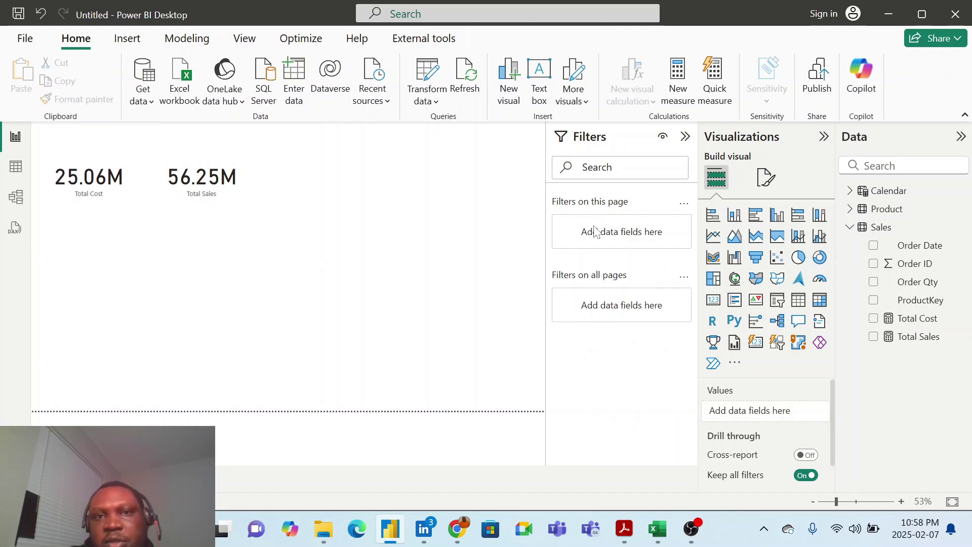
- Create and commit a new measure in the Sales table with the formula Profit = [Total Sales] - [Total Cost]
left_click(891, 230)
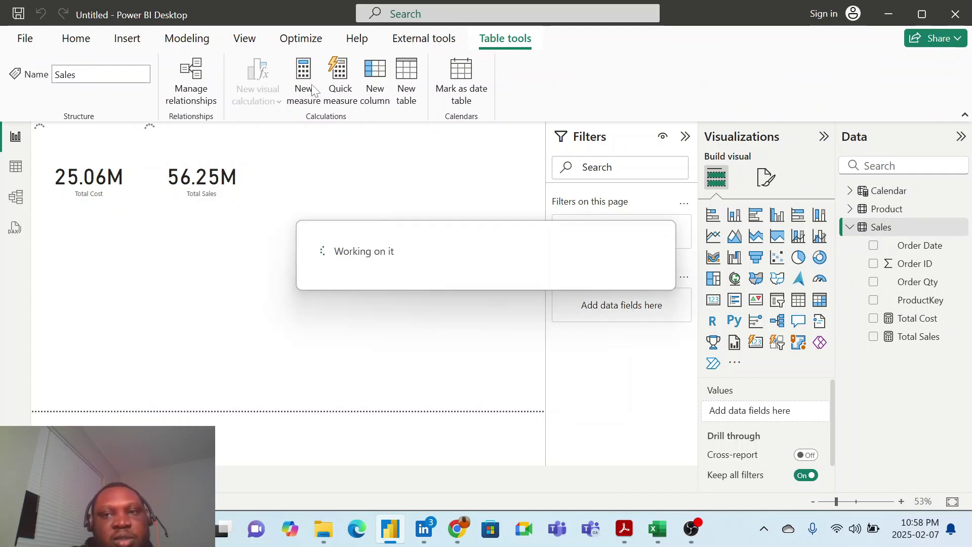
key("ctrl+a")
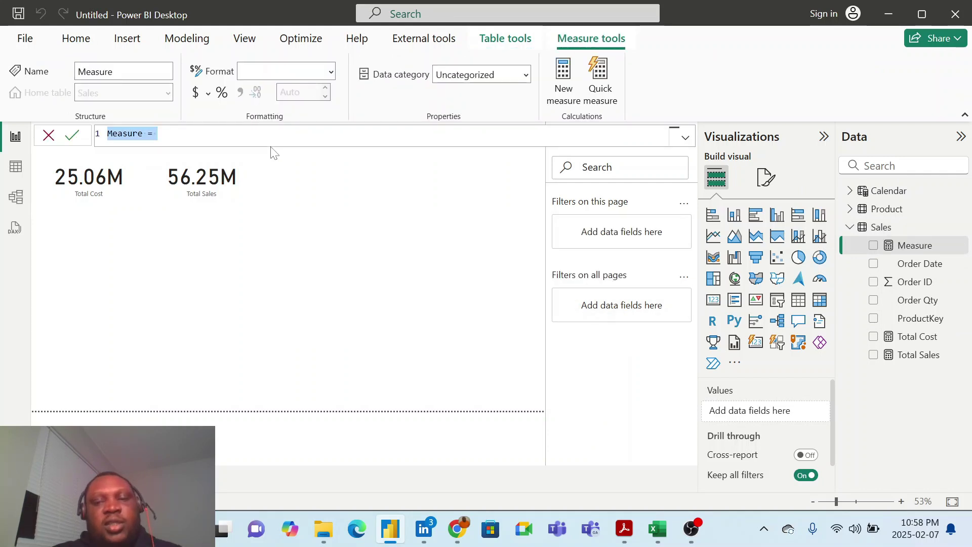
key("BackSpace")
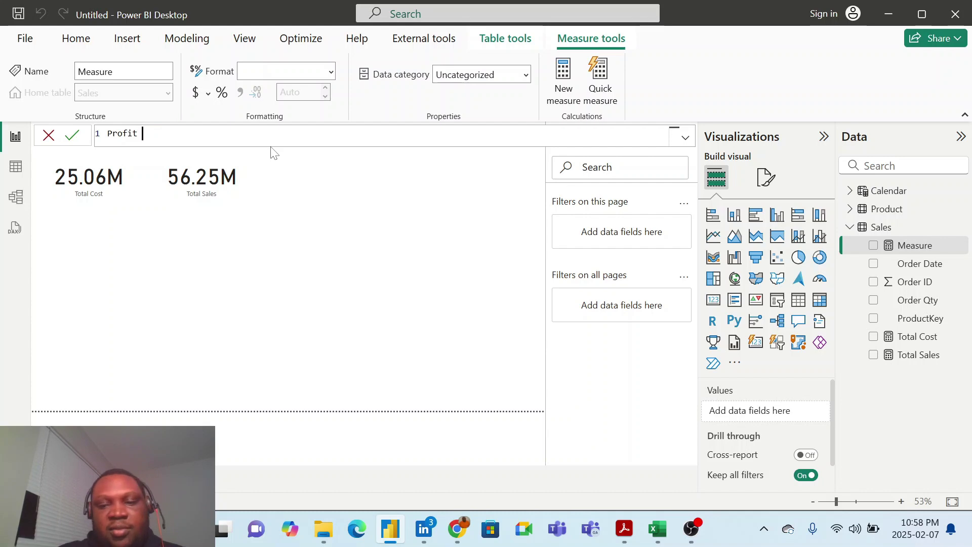
type("Profit = total")
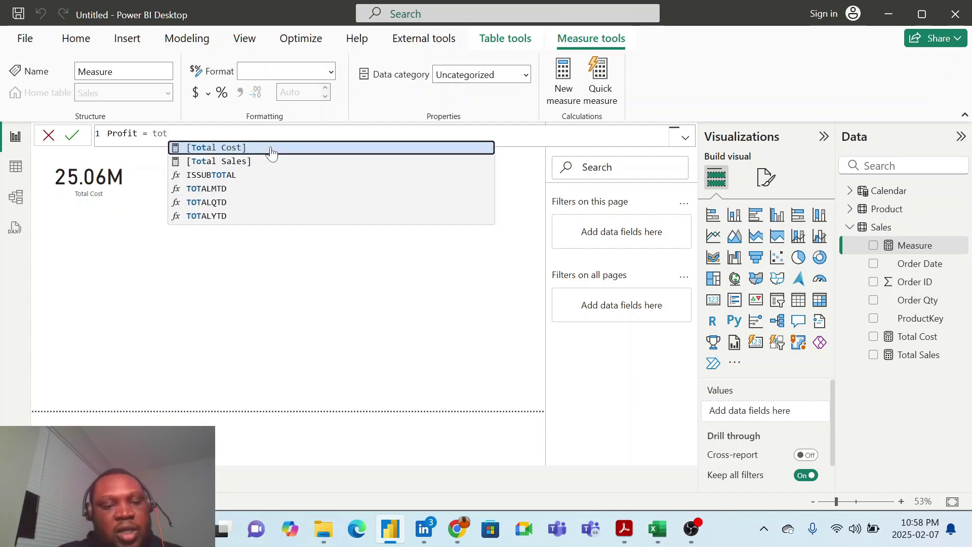
left_click(253, 165)
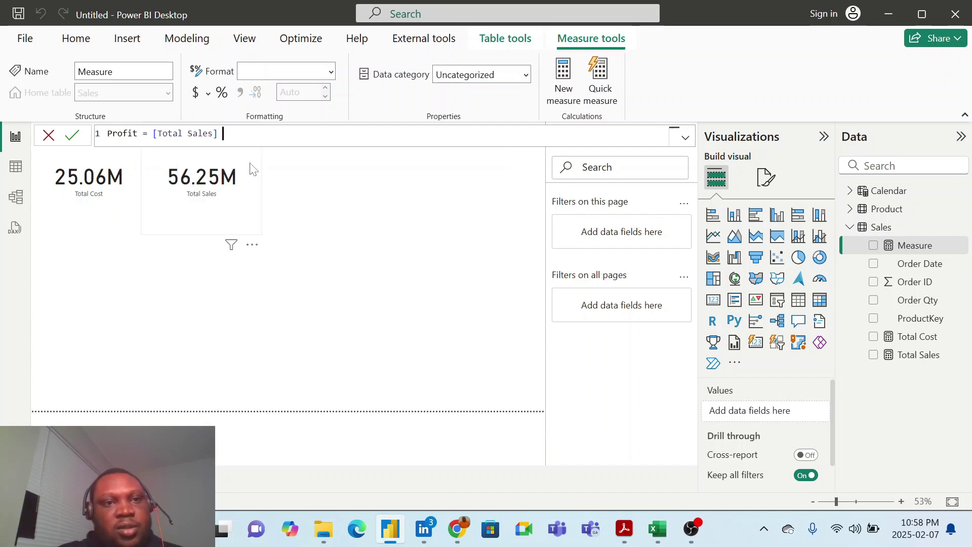
type("- total")
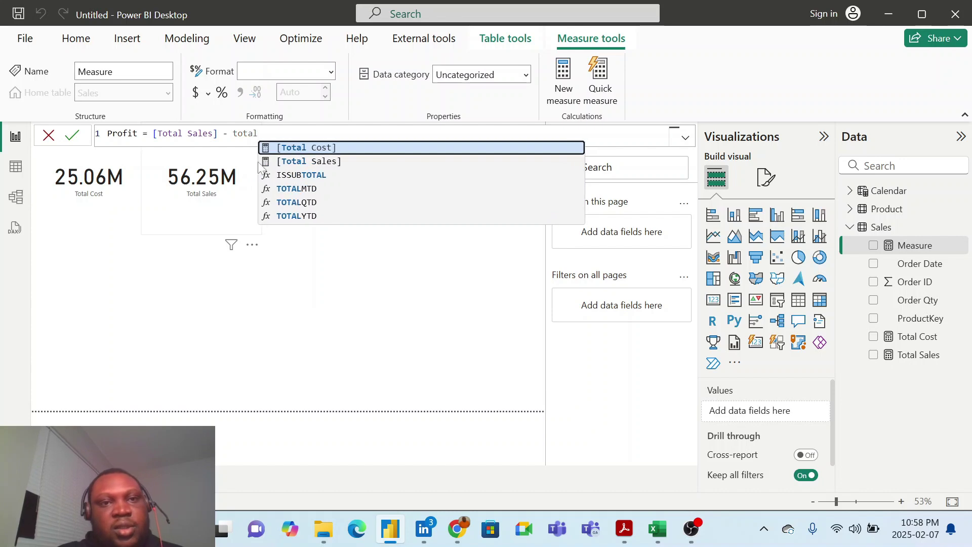
left_click(293, 152)
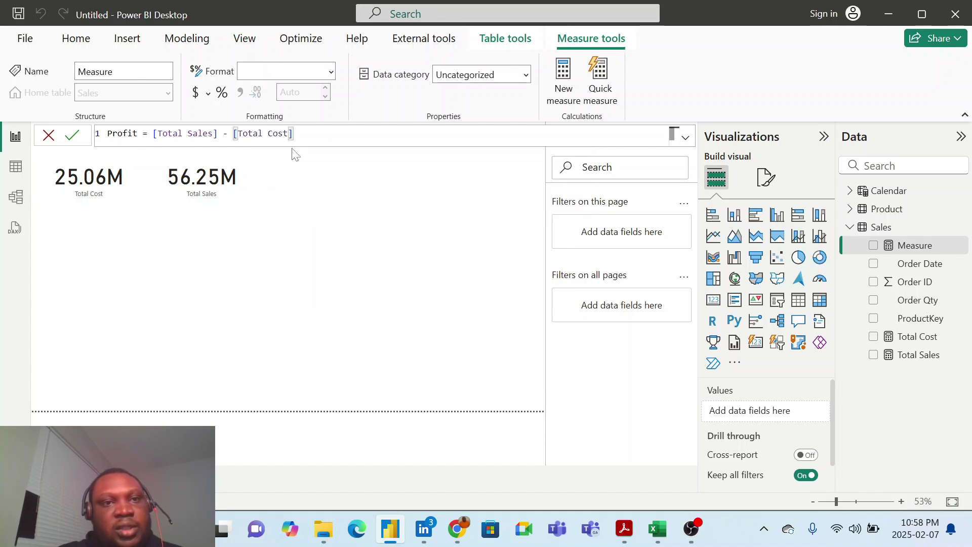
left_click(71, 135)
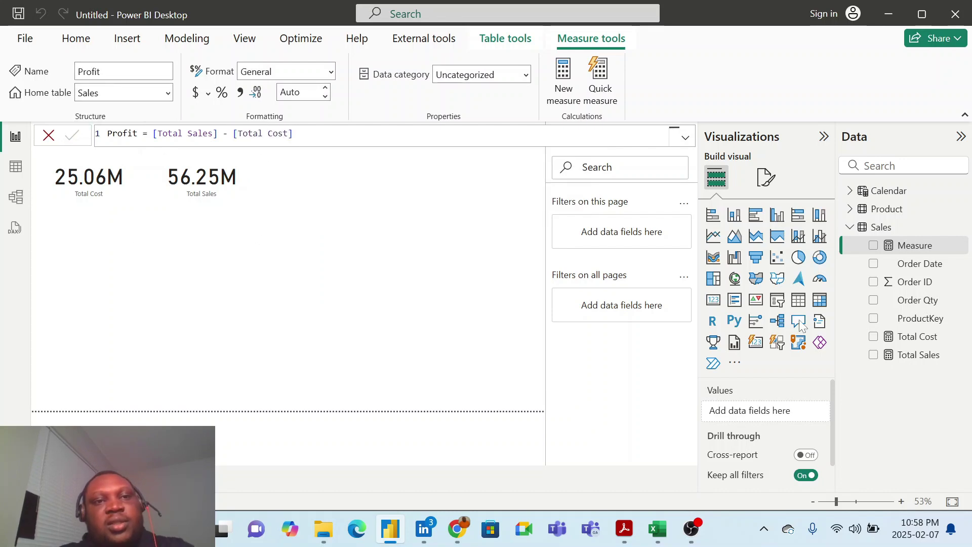
- Add a third card beside the Total Sales card and assign the Profit measure to it
left_click(714, 301)
left_click_drag(130, 290, 339, 165)
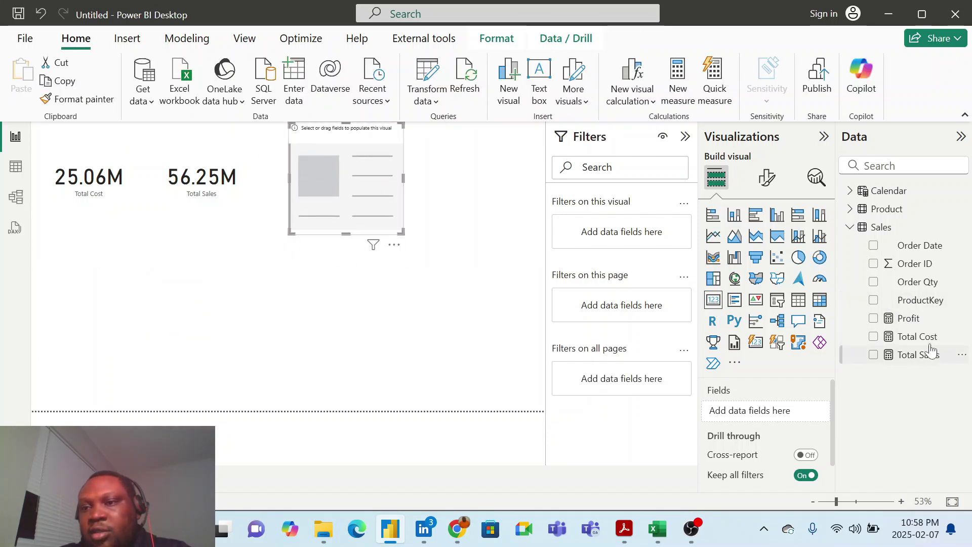
left_click_drag(924, 319, 339, 196)
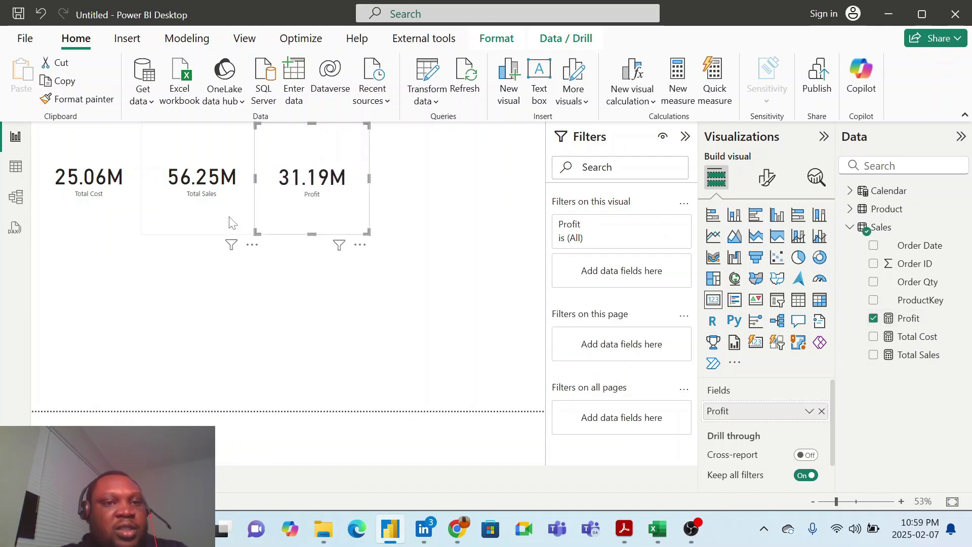
left_click(183, 218)
left_click(143, 221)
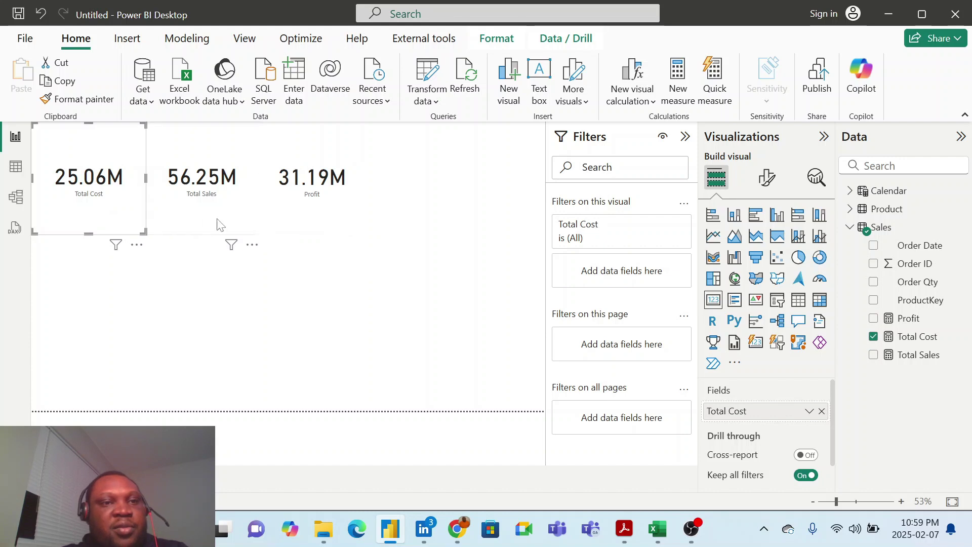
left_click(202, 212)
left_click(314, 212)
left_click(414, 293)
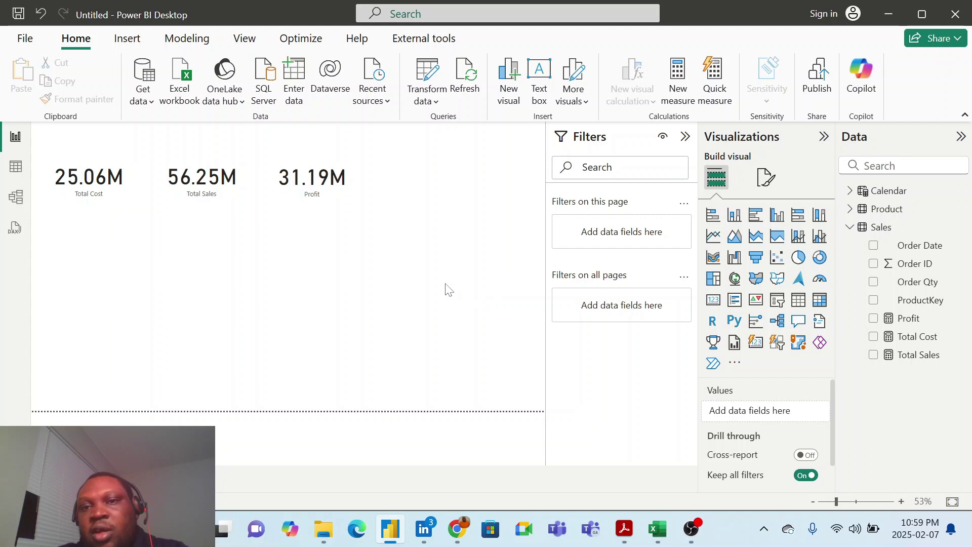
- Add a matrix visual to the report page, enlarge it and position it below the three cards
left_click(819, 299)
left_click_drag(102, 293, 155, 268)
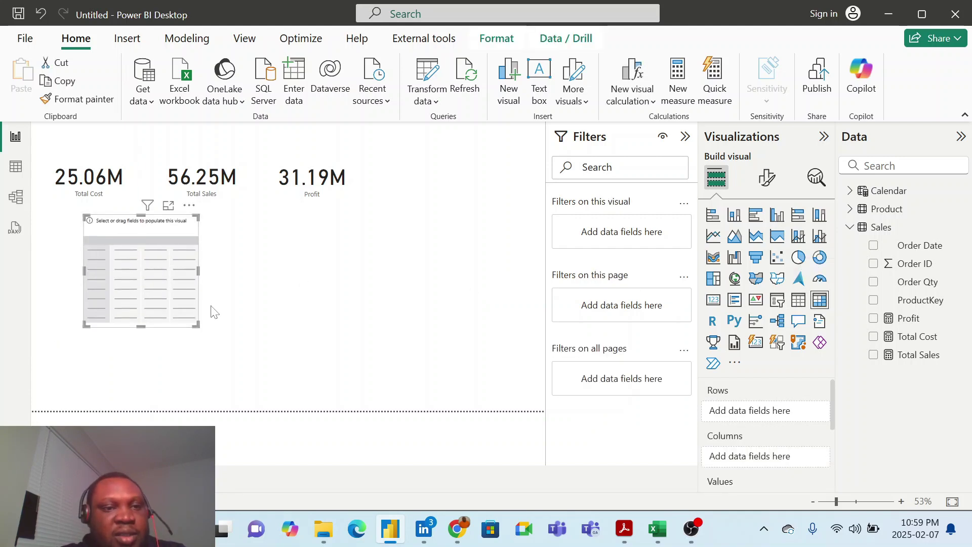
left_click_drag(195, 325, 339, 371)
left_click_drag(273, 315, 348, 328)
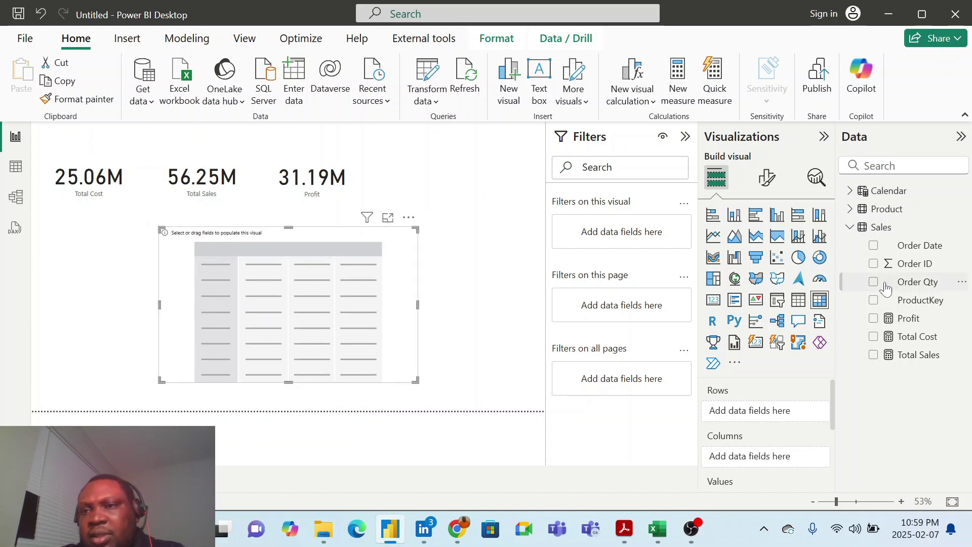
- Add Manufacturer from the Product table as the matrix rows and shift the matrix slightly to the right
left_click(853, 212)
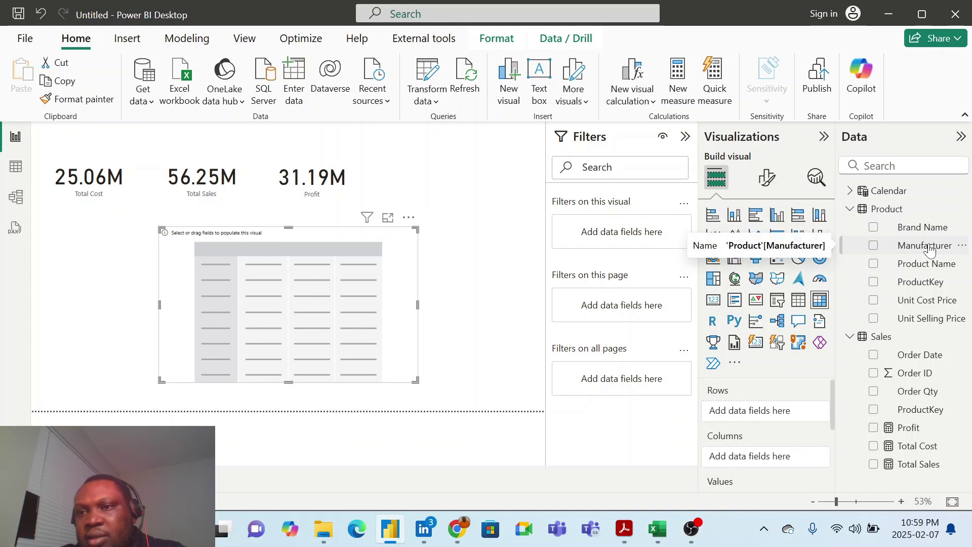
left_click_drag(924, 246, 239, 289)
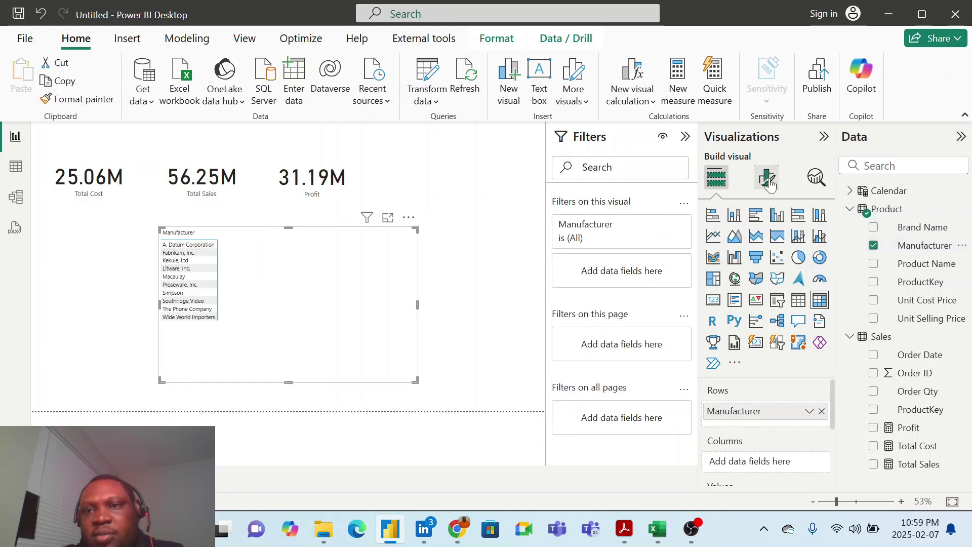
left_click_drag(317, 324, 334, 325)
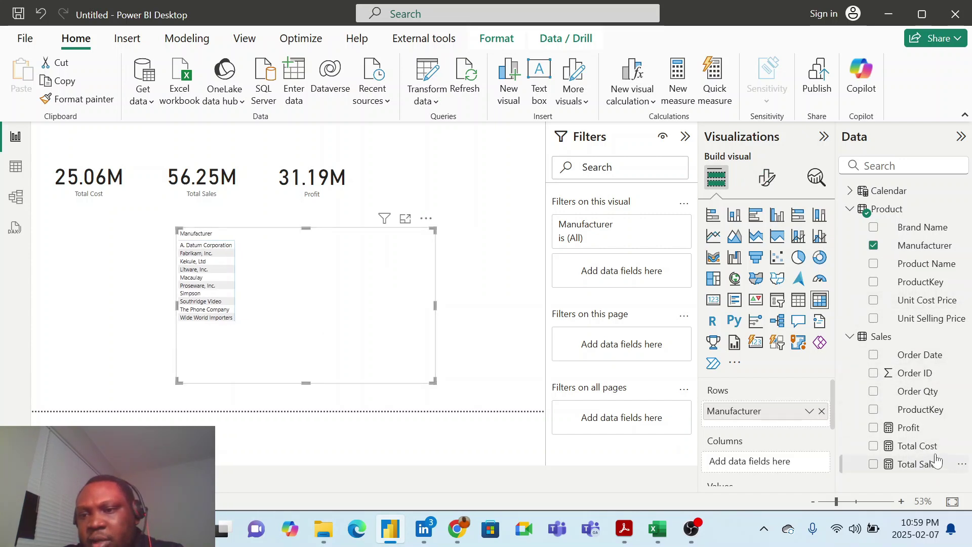
- Add the Total Cost, Total Sales and Profit measures to the matrix as values, in that order
left_click_drag(917, 446, 312, 290)
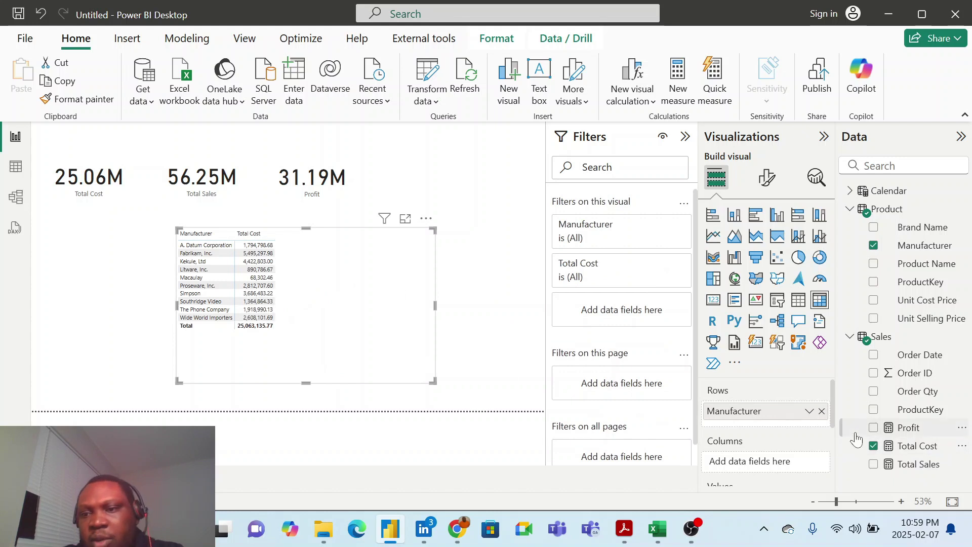
left_click_drag(925, 466, 332, 284)
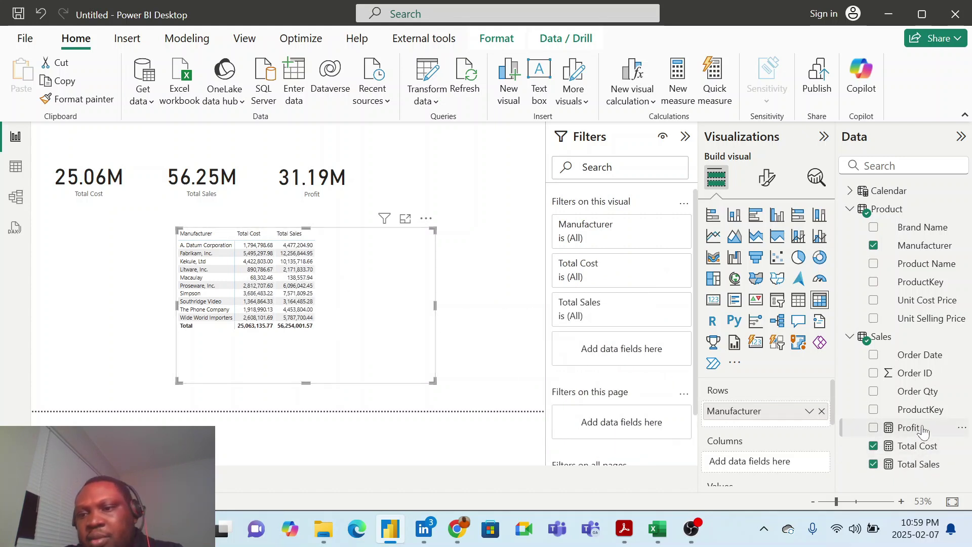
left_click_drag(916, 429, 386, 278)
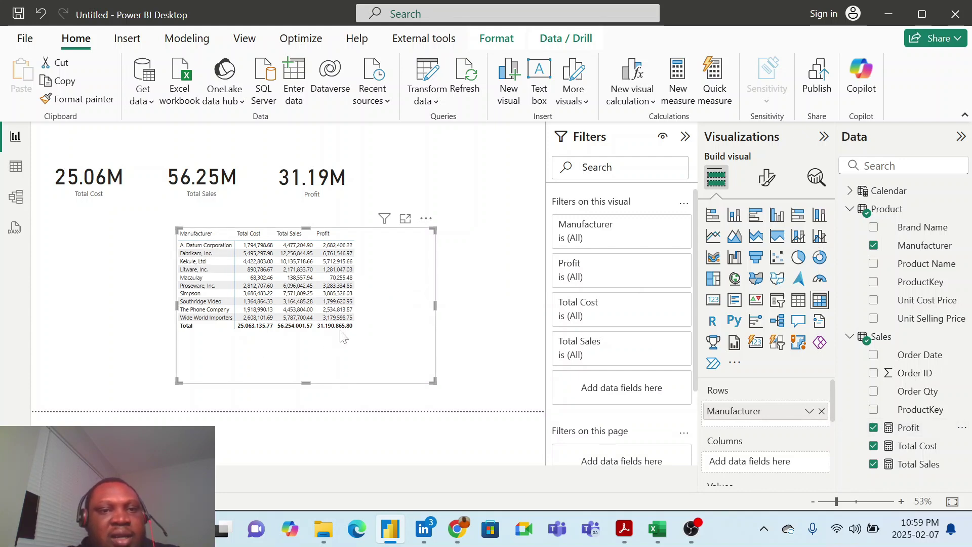
- Examine the manufacturer matrix in focus mode, then return to the report page and nudge the matrix slightly
left_click(405, 220)
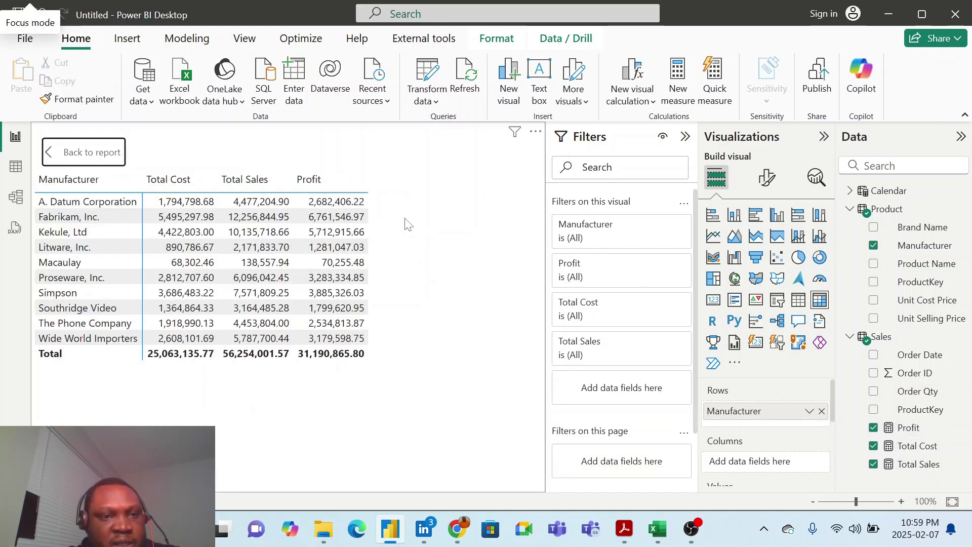
left_click(96, 162)
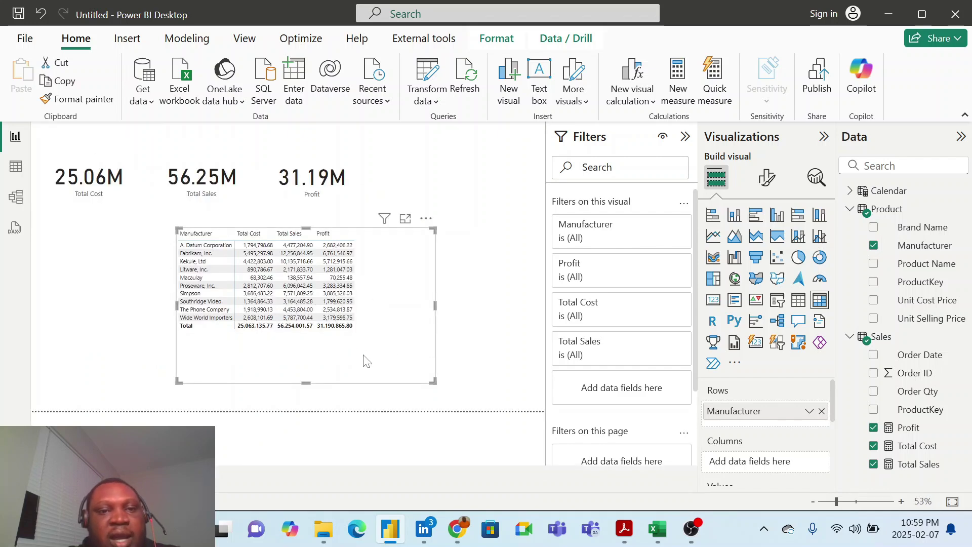
mouse_move(366, 361)
left_mouse_down()
mouse_move(394, 354)
mouse_move(364, 359)
left_mouse_up()
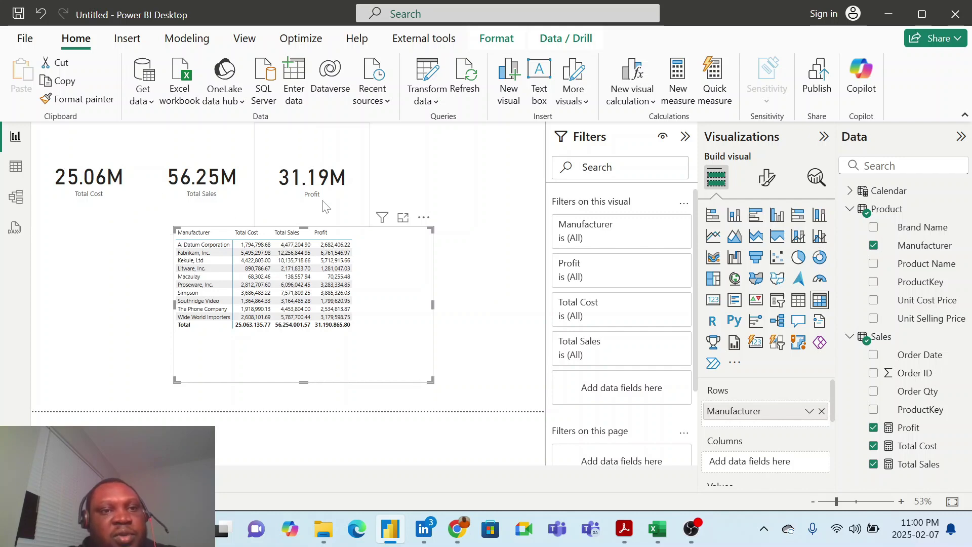
- Examine the DAX formula of the Total Sales measure in the table view, with the Product table's fields collapsed
left_click(99, 191)
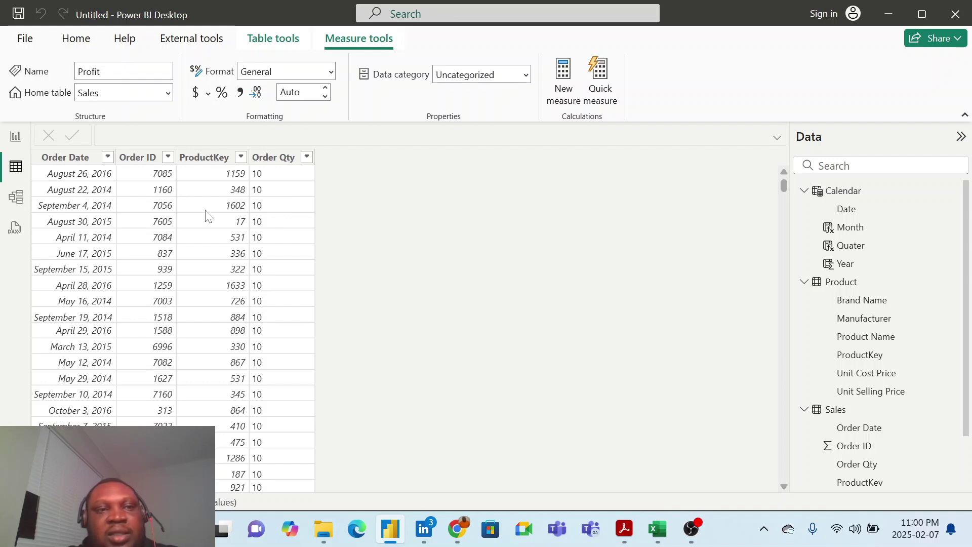
left_click(805, 284)
left_click(870, 431)
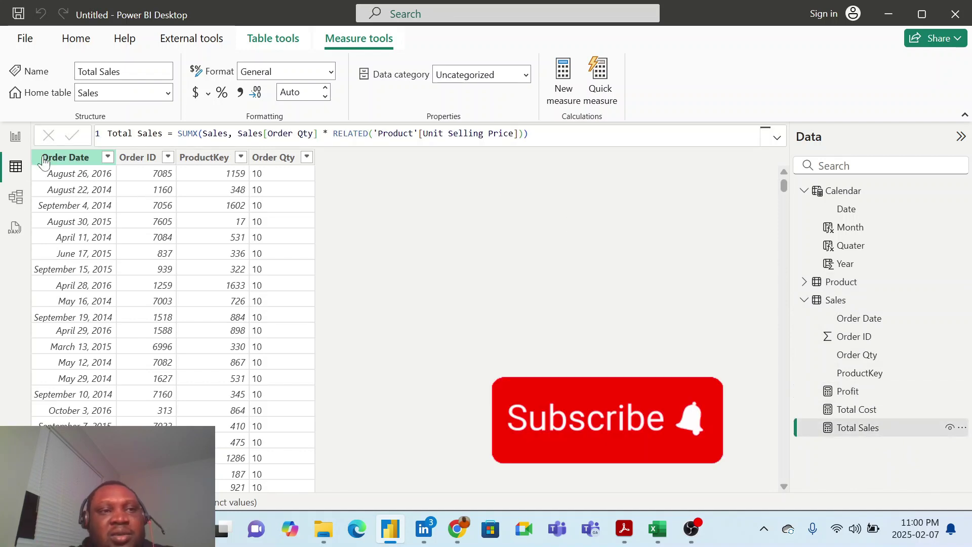
- Return to the report page and review the Total Sales and Profit cards
left_click(17, 141)
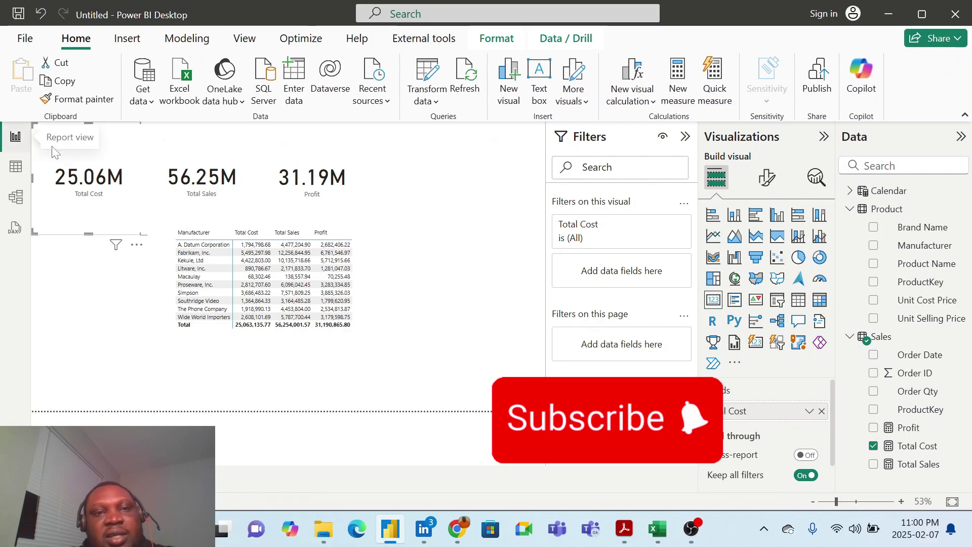
left_click(205, 190)
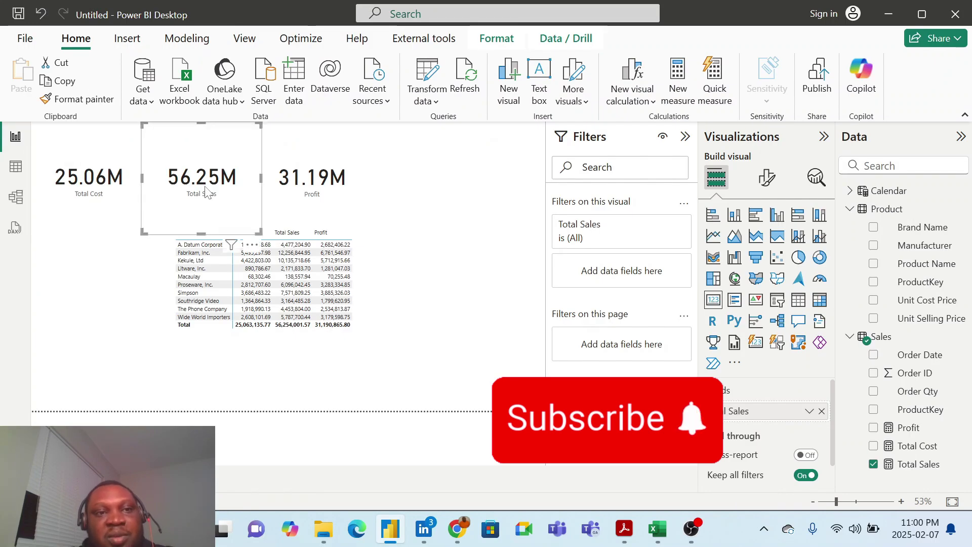
left_click(299, 186)
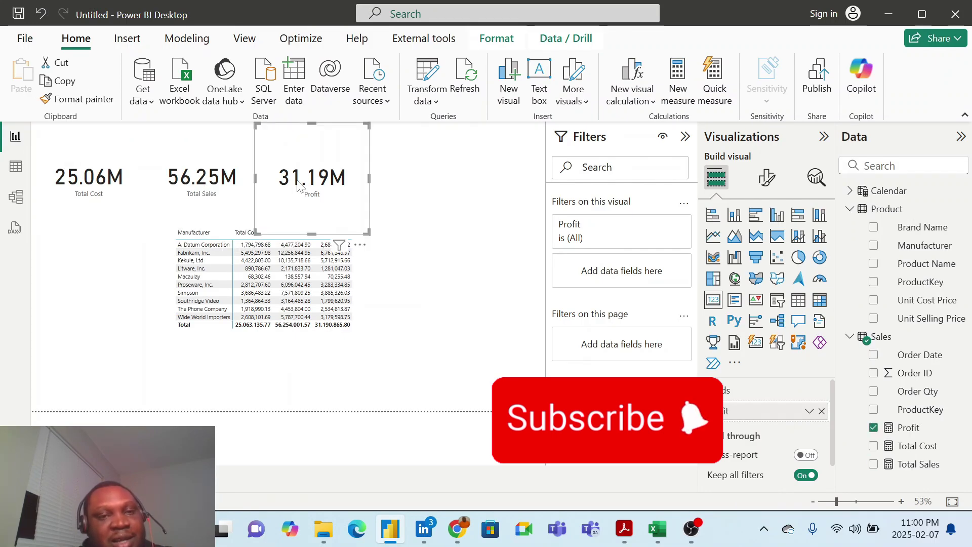